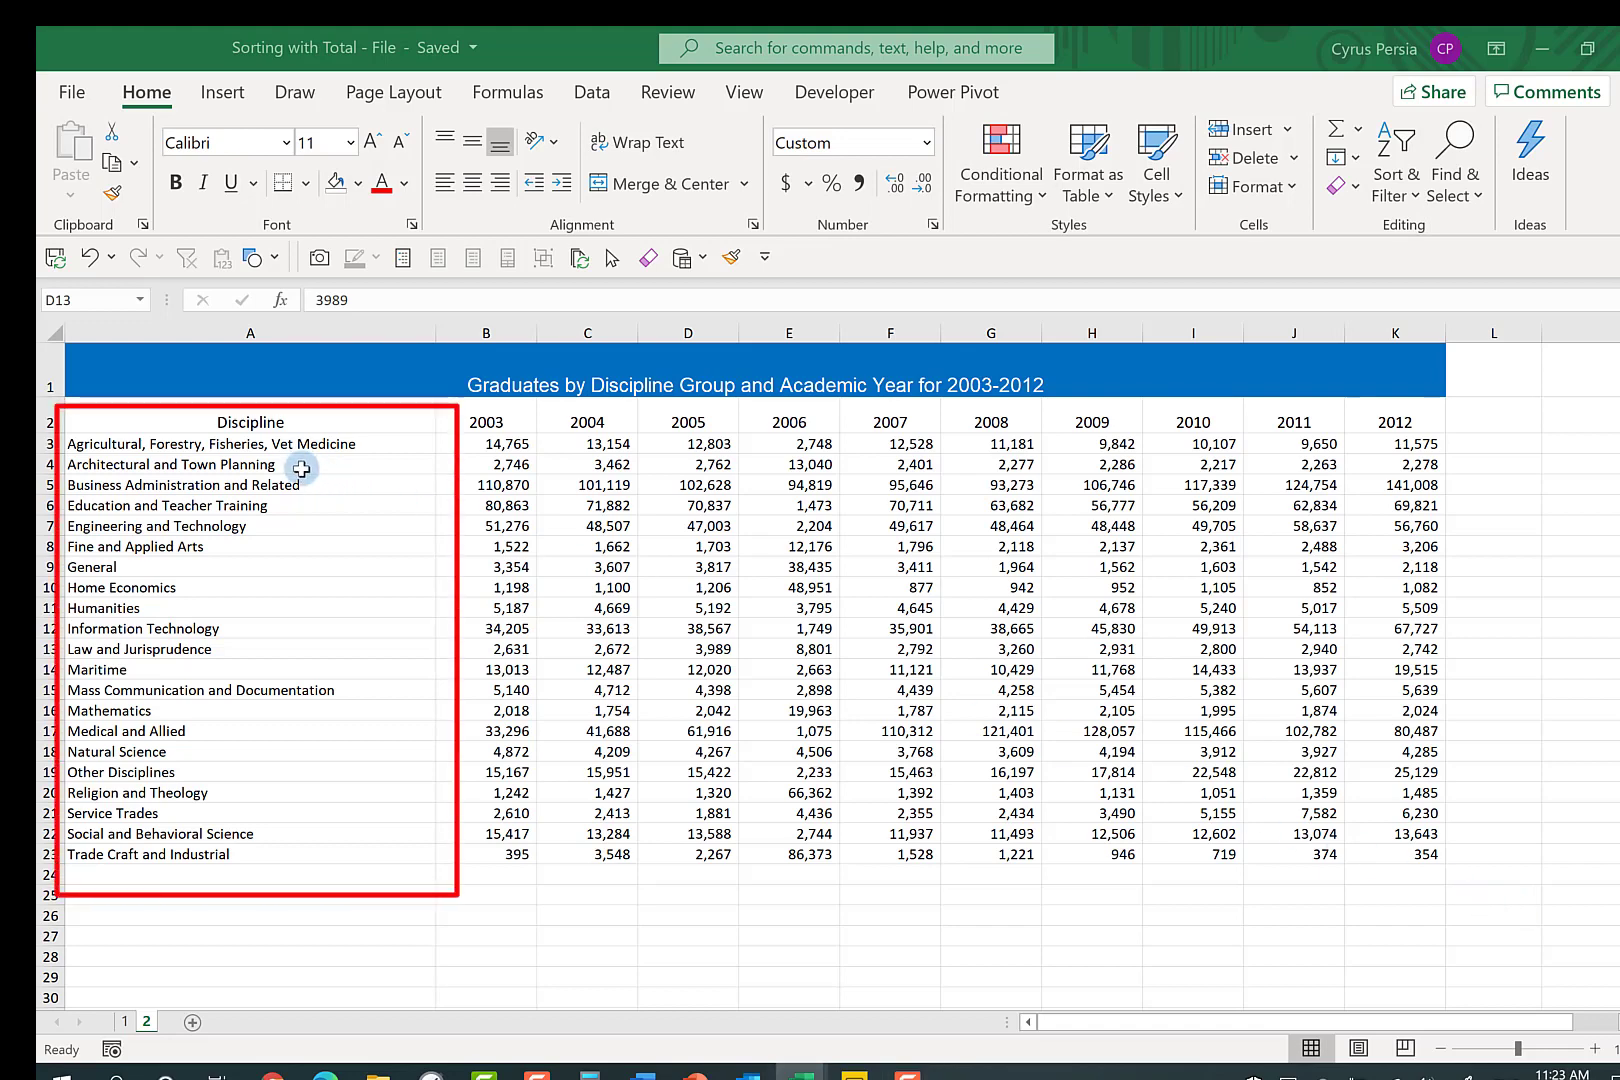
- Select cell B5 in the 2003 column and browse the sort options without sorting
left_click_drag(301, 469, 331, 670)
left_click(580, 500)
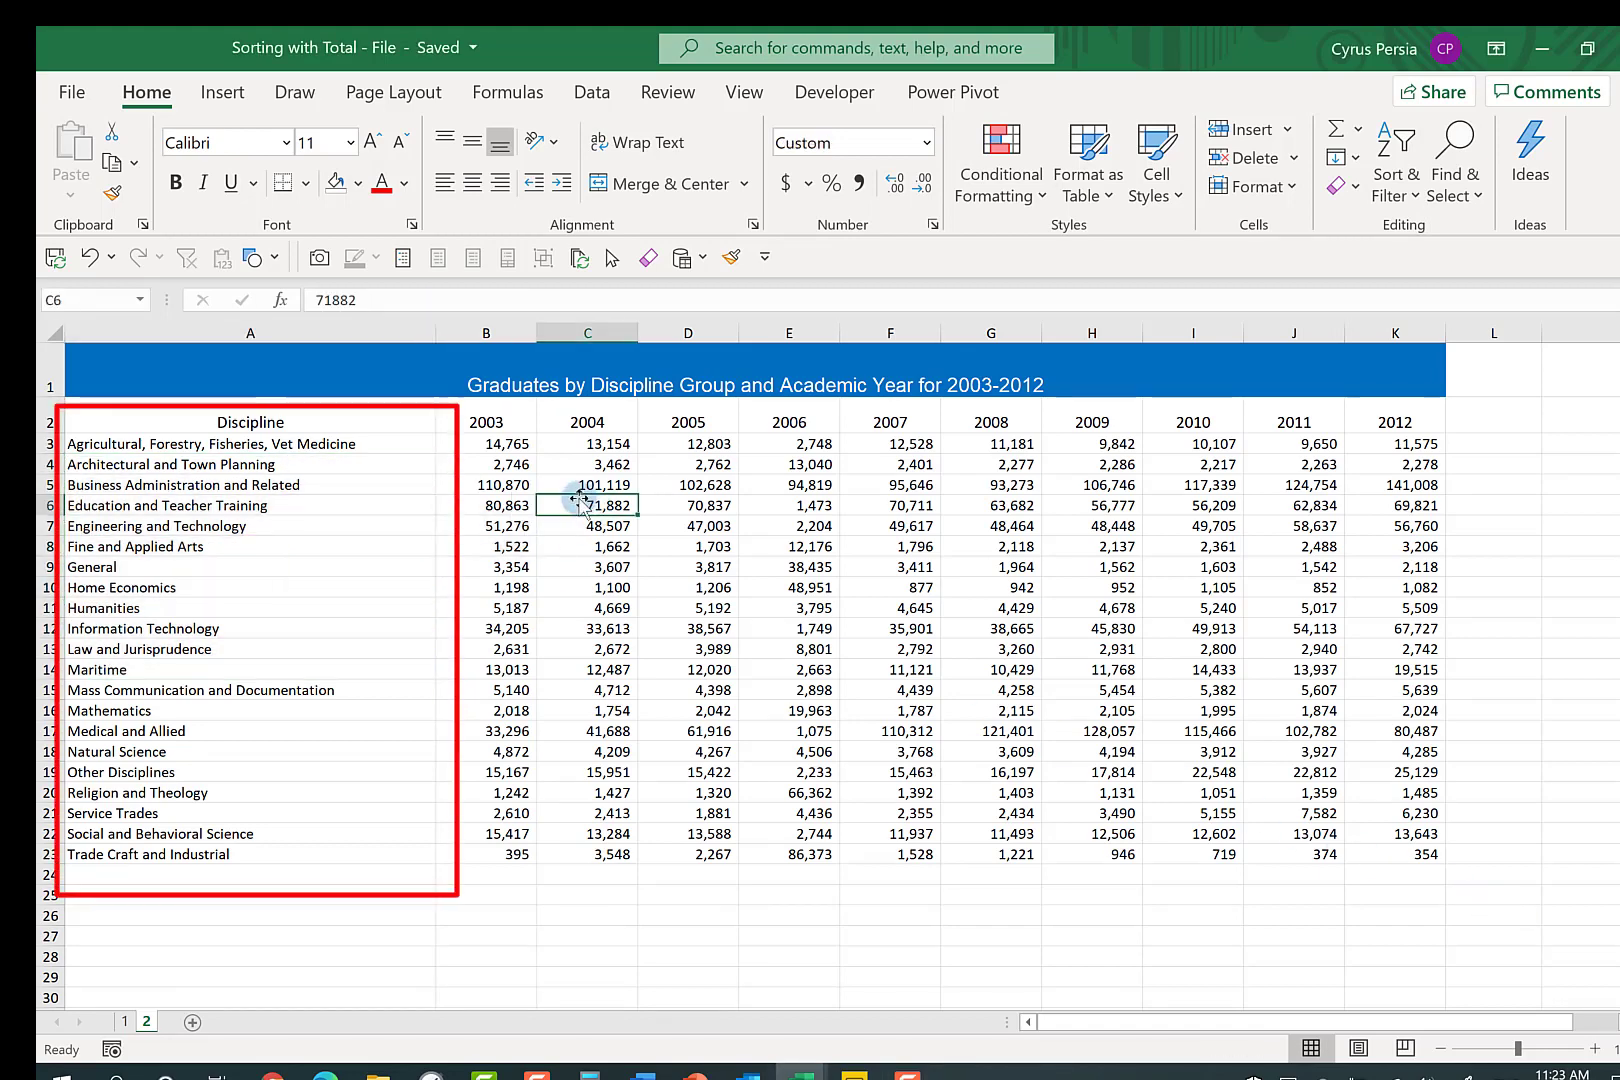
key("Up")
key("Left")
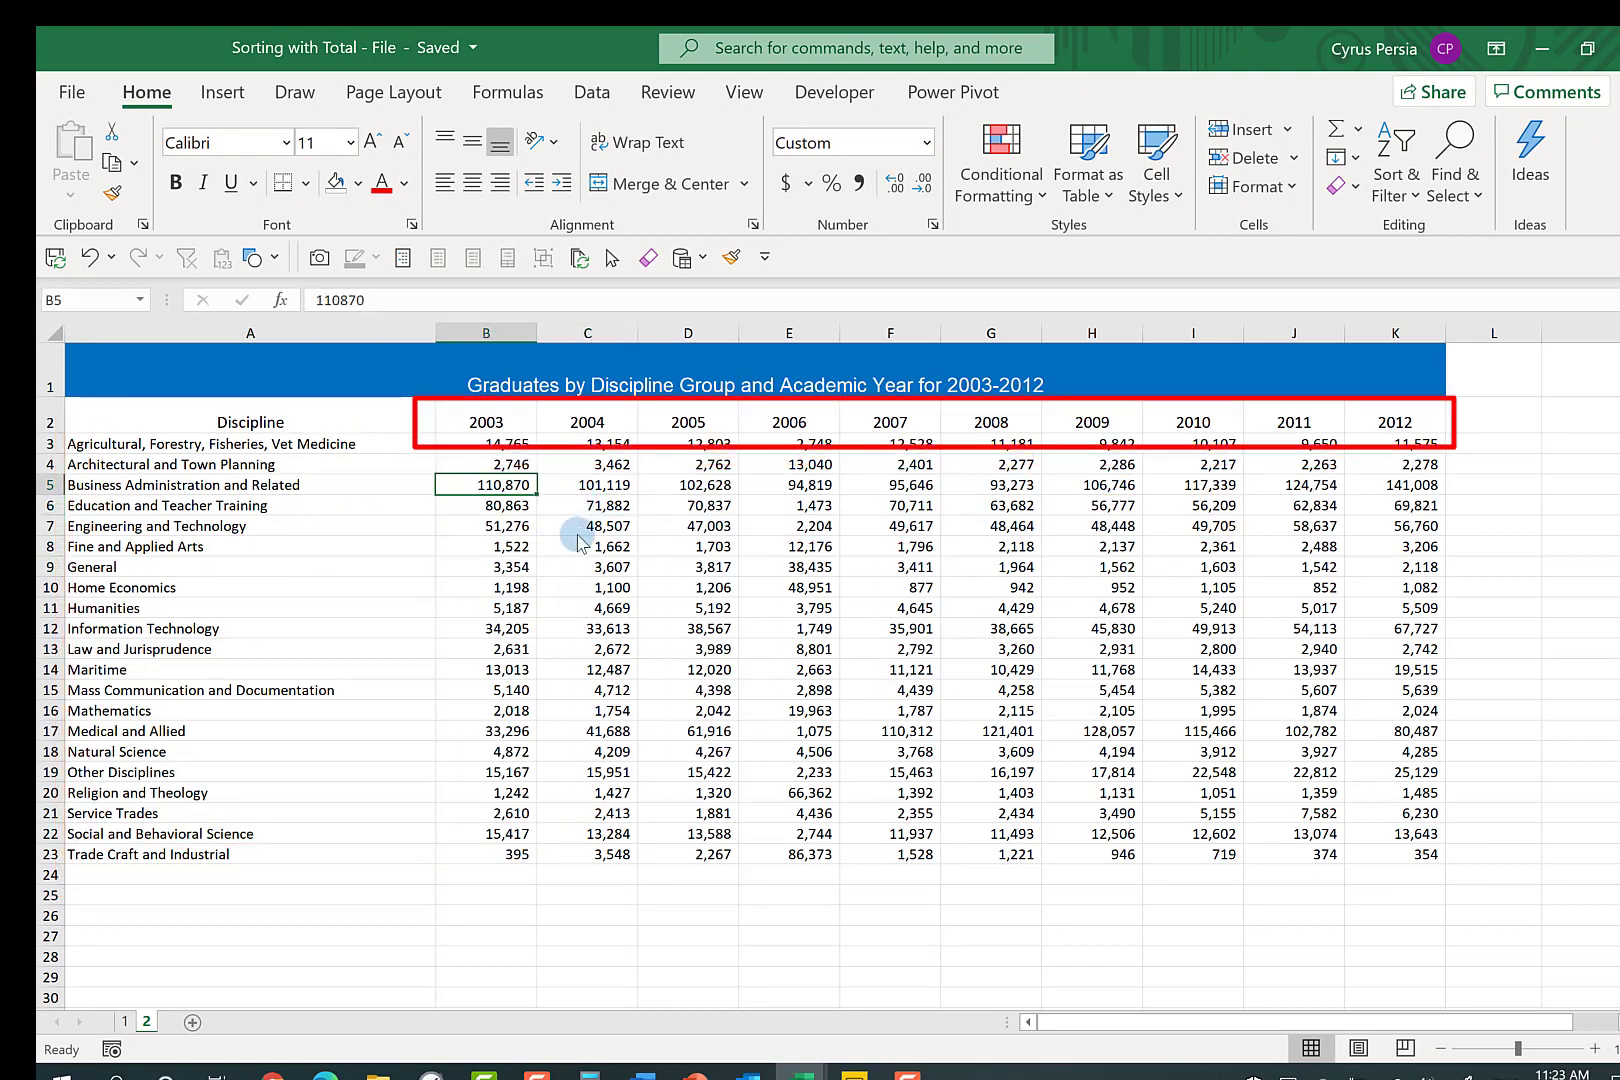
left_click(1412, 196)
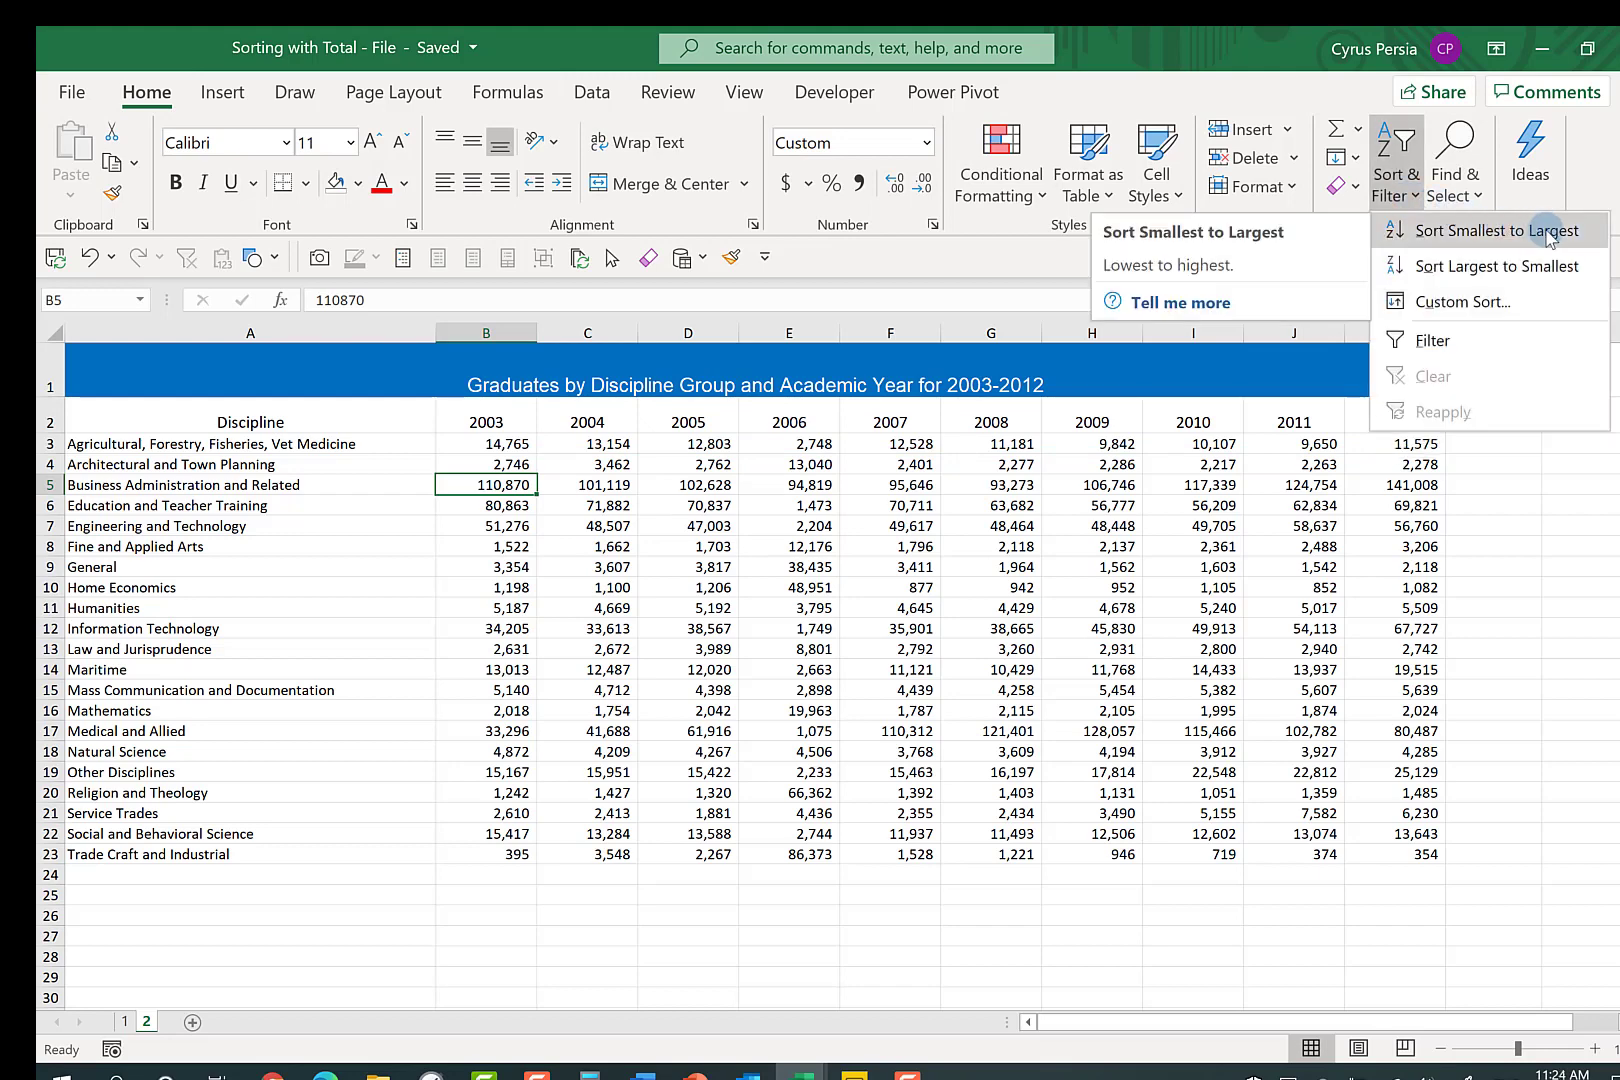
key("Down")
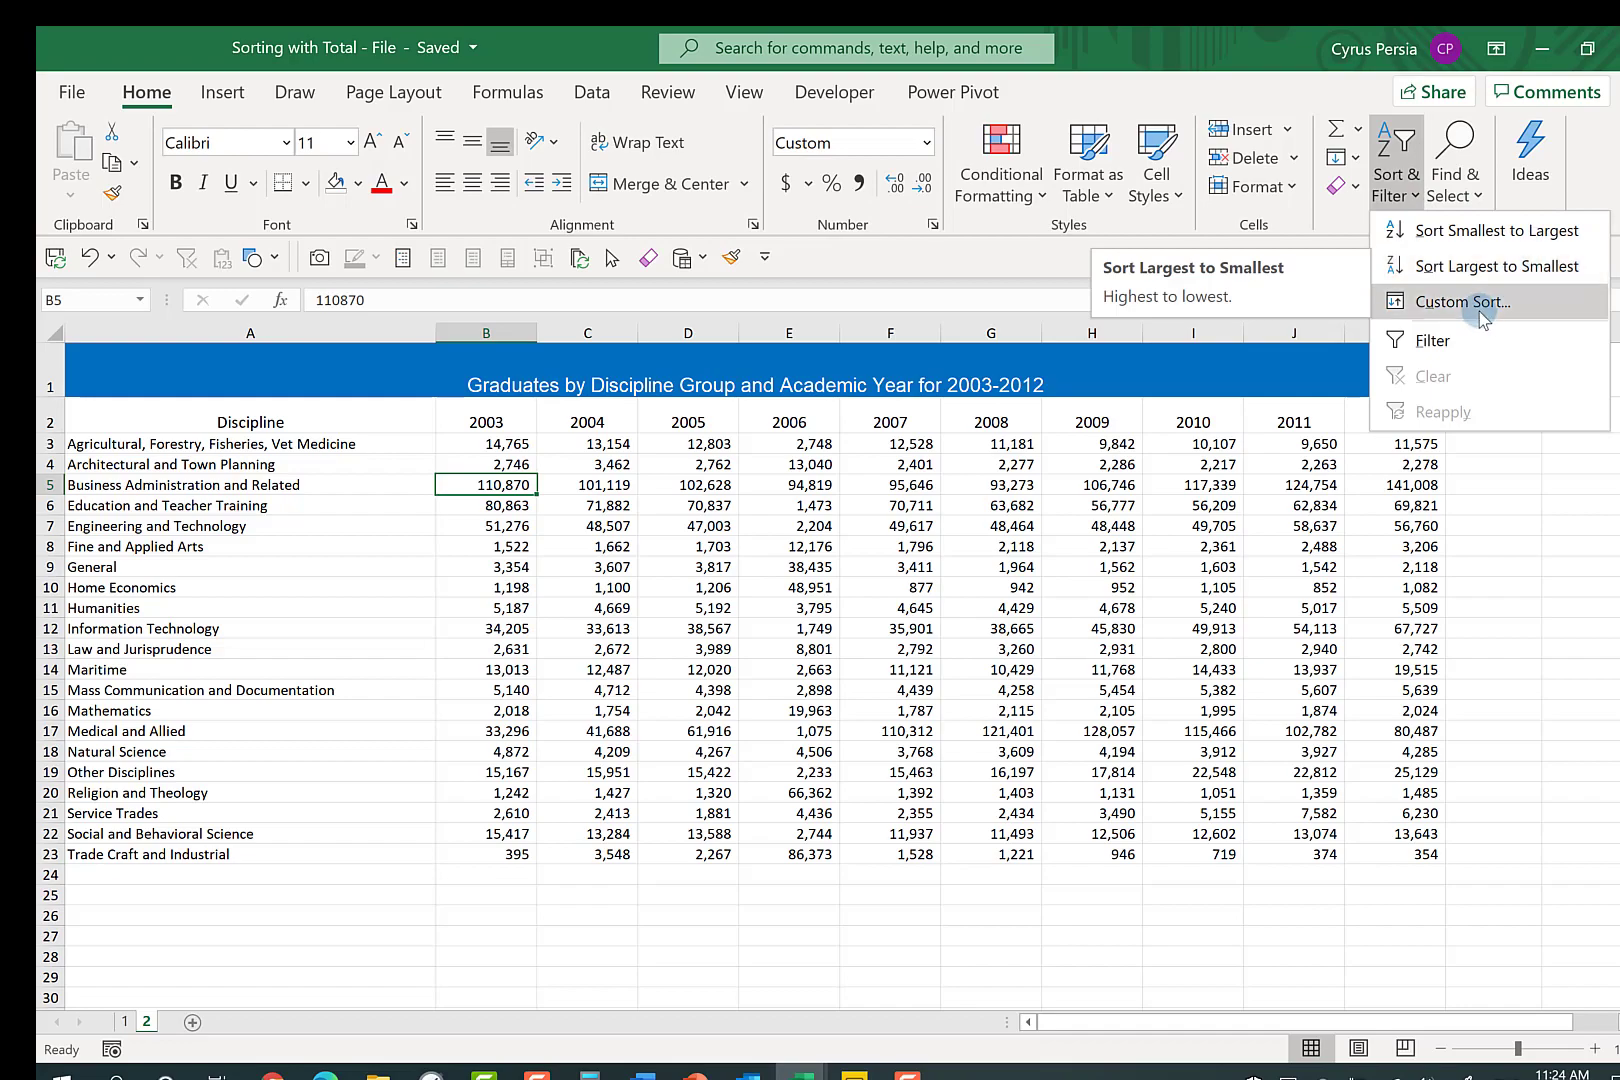
left_click(870, 520)
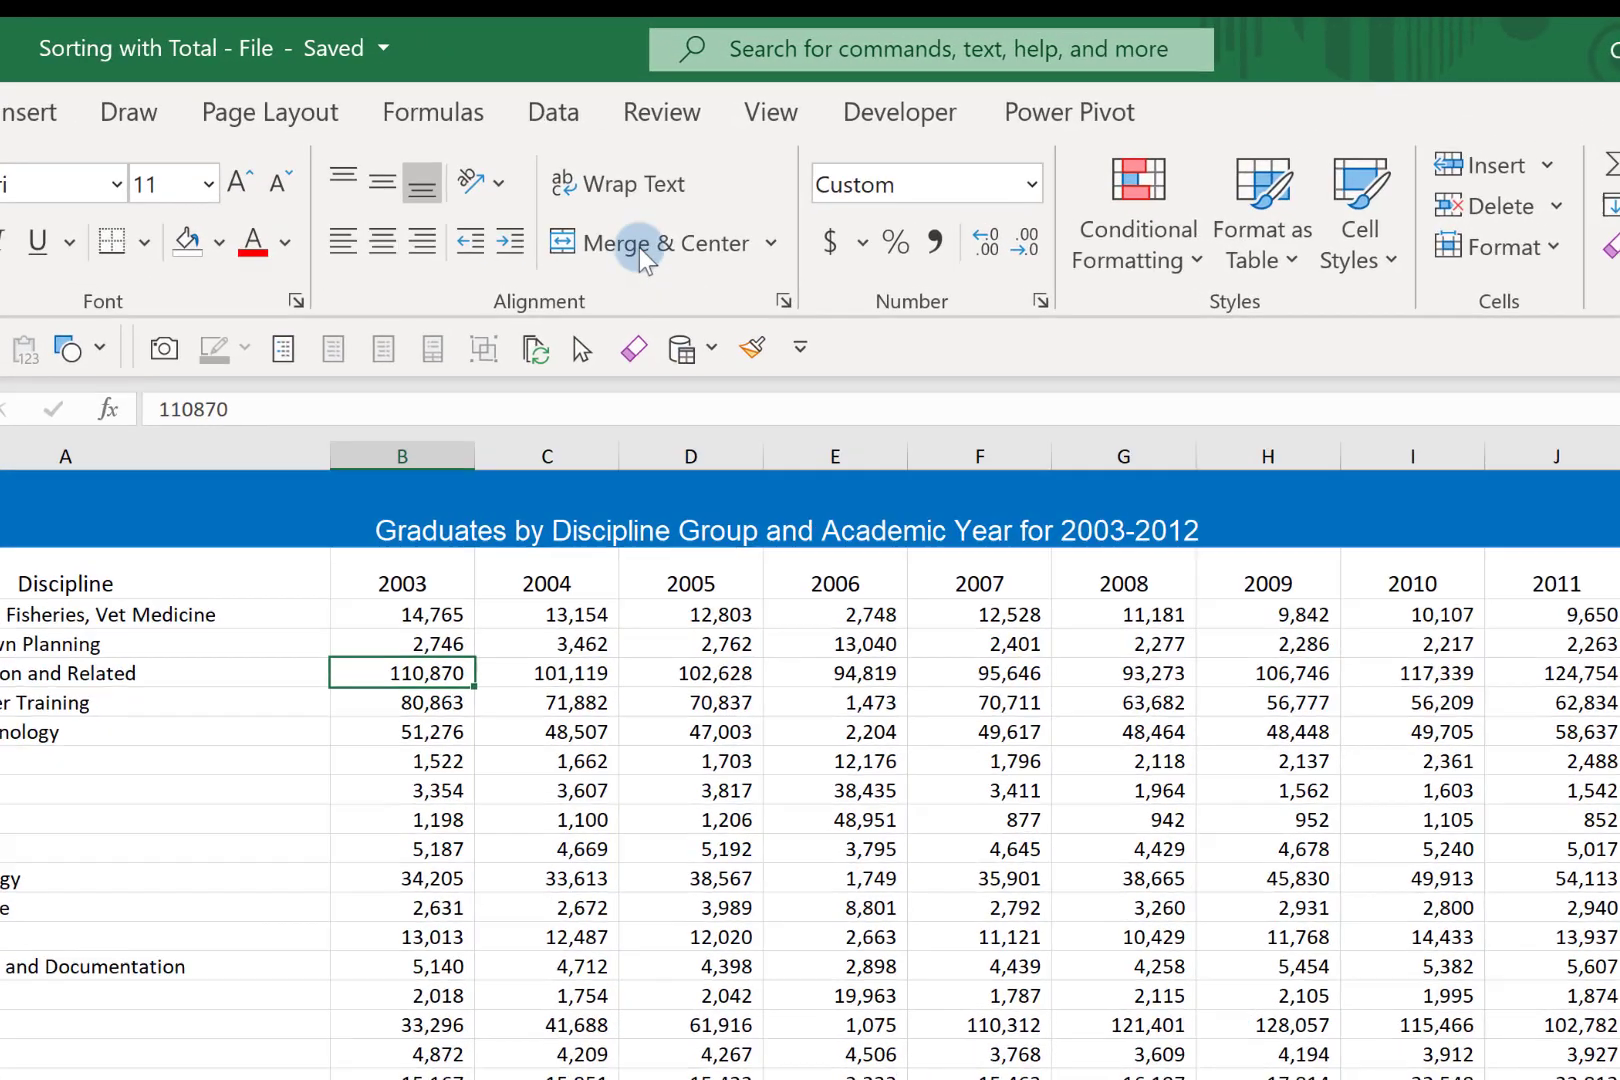
- Sort the table by 2003 ascending and descending, then by 2008 ascending and descending
left_click(591, 92)
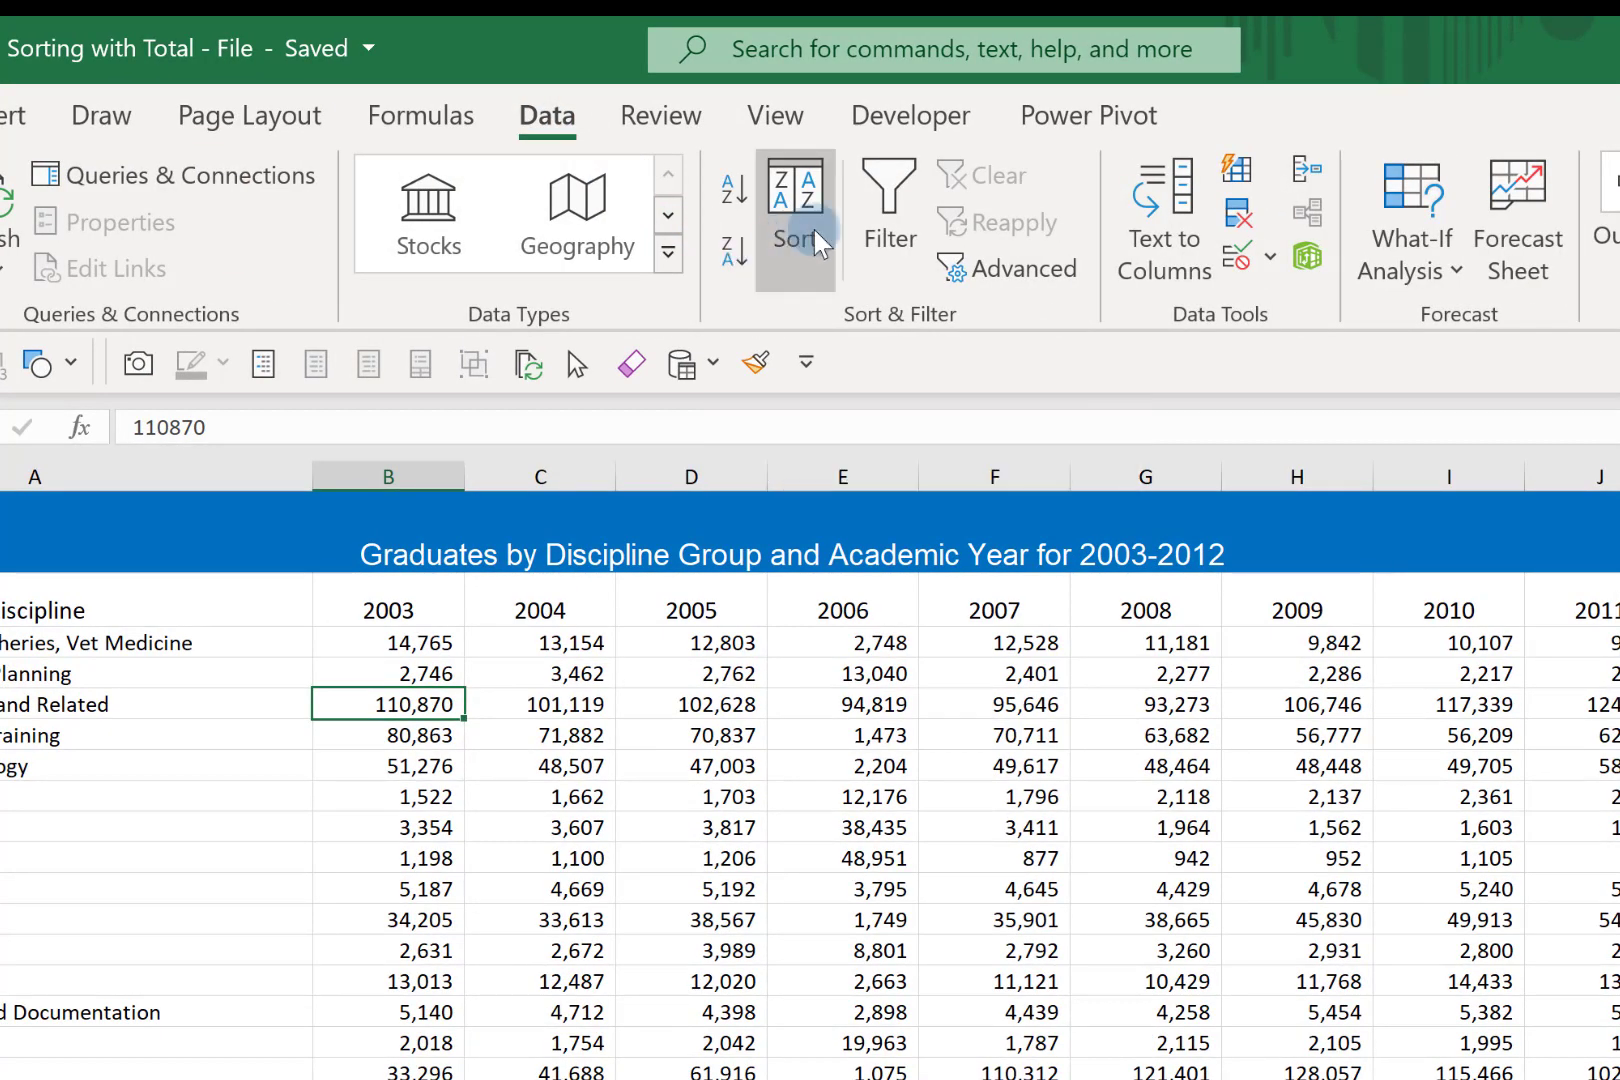
left_click(598, 704)
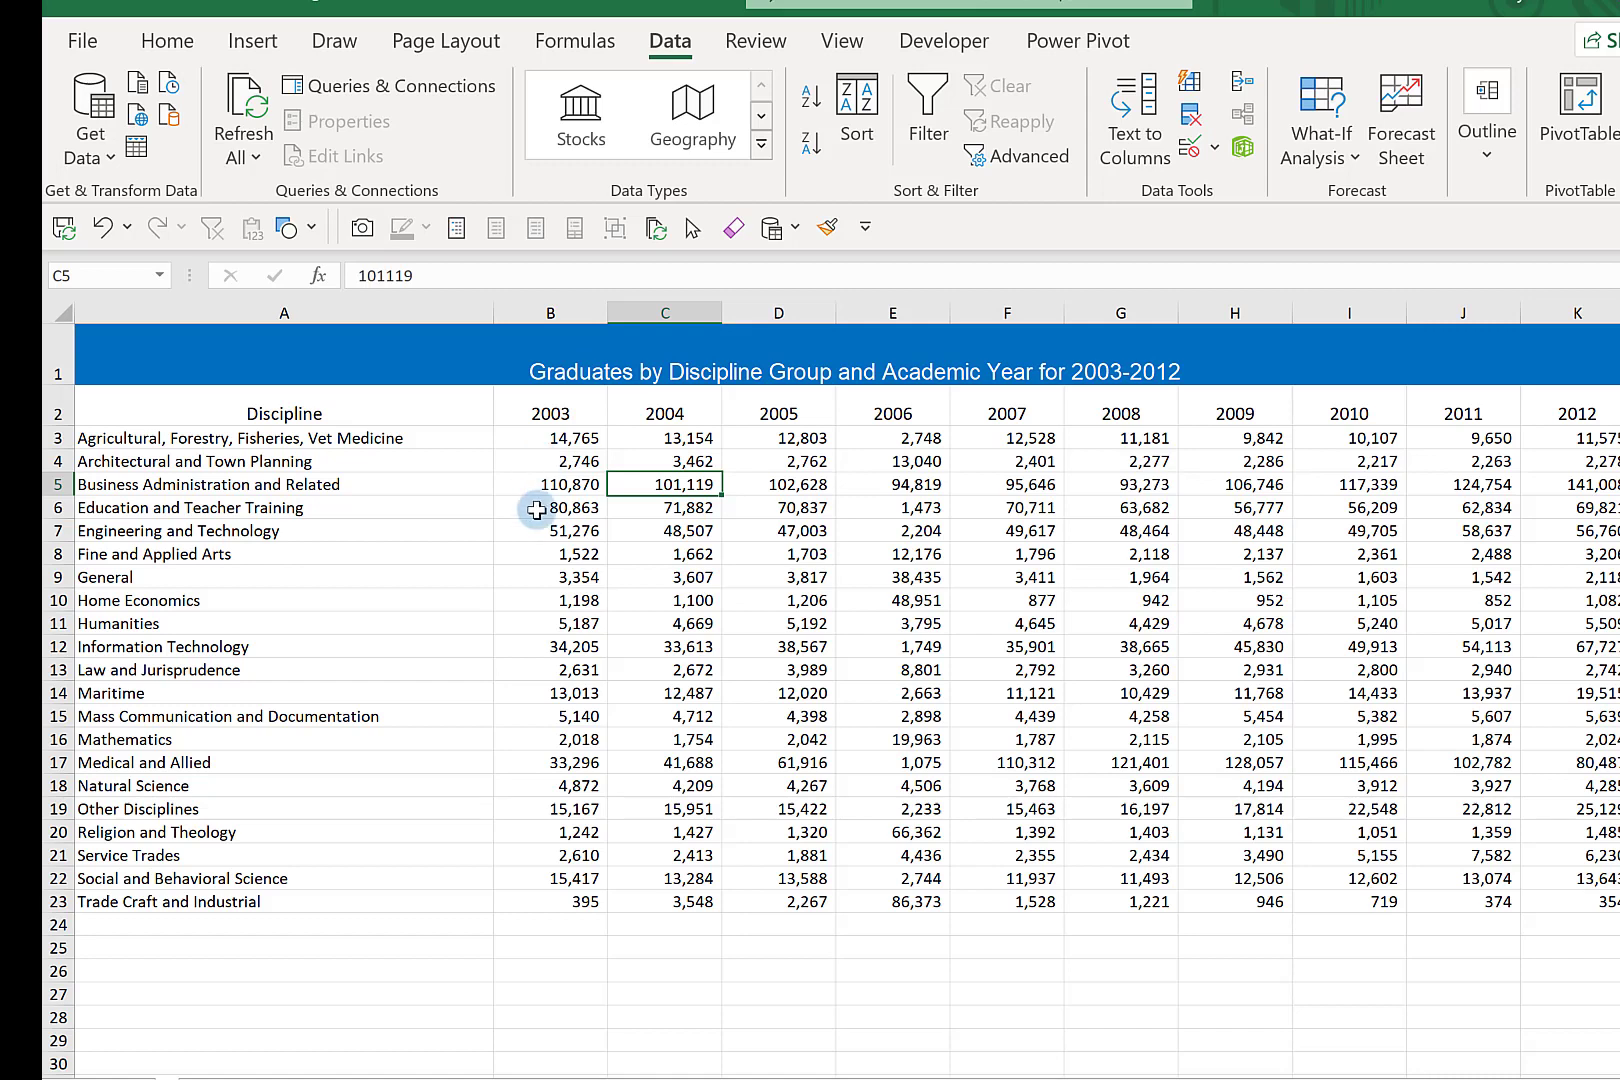
left_click(537, 510)
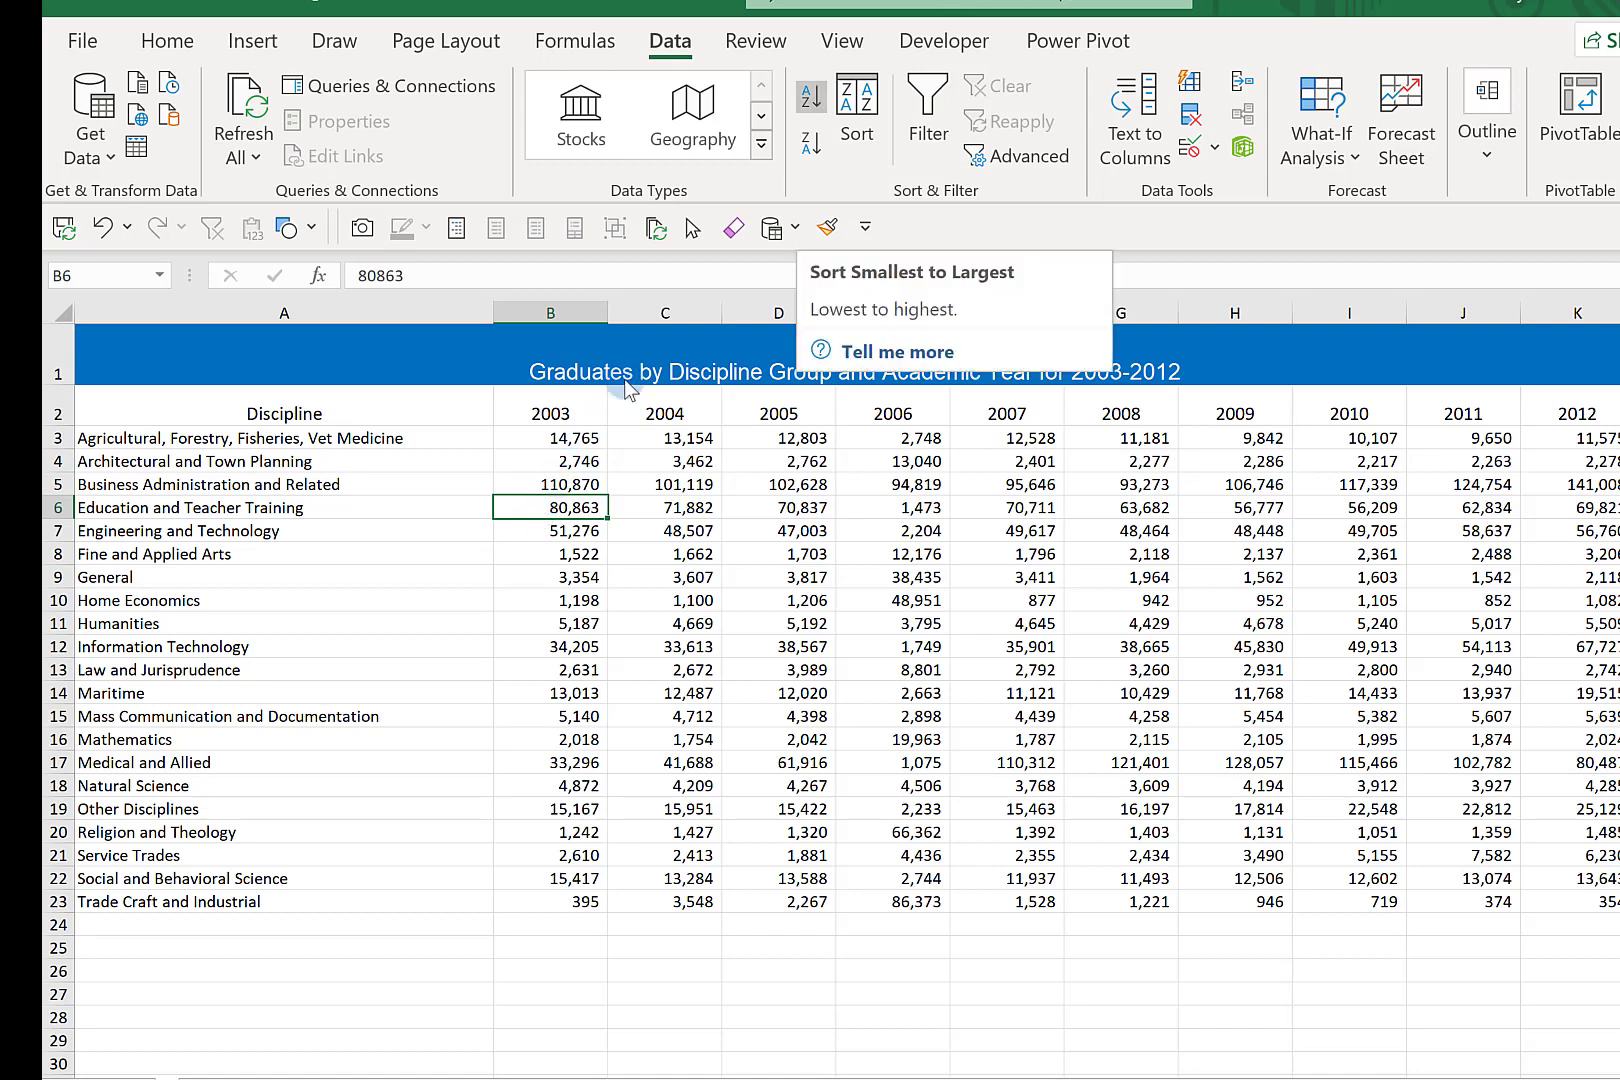
left_click(811, 100)
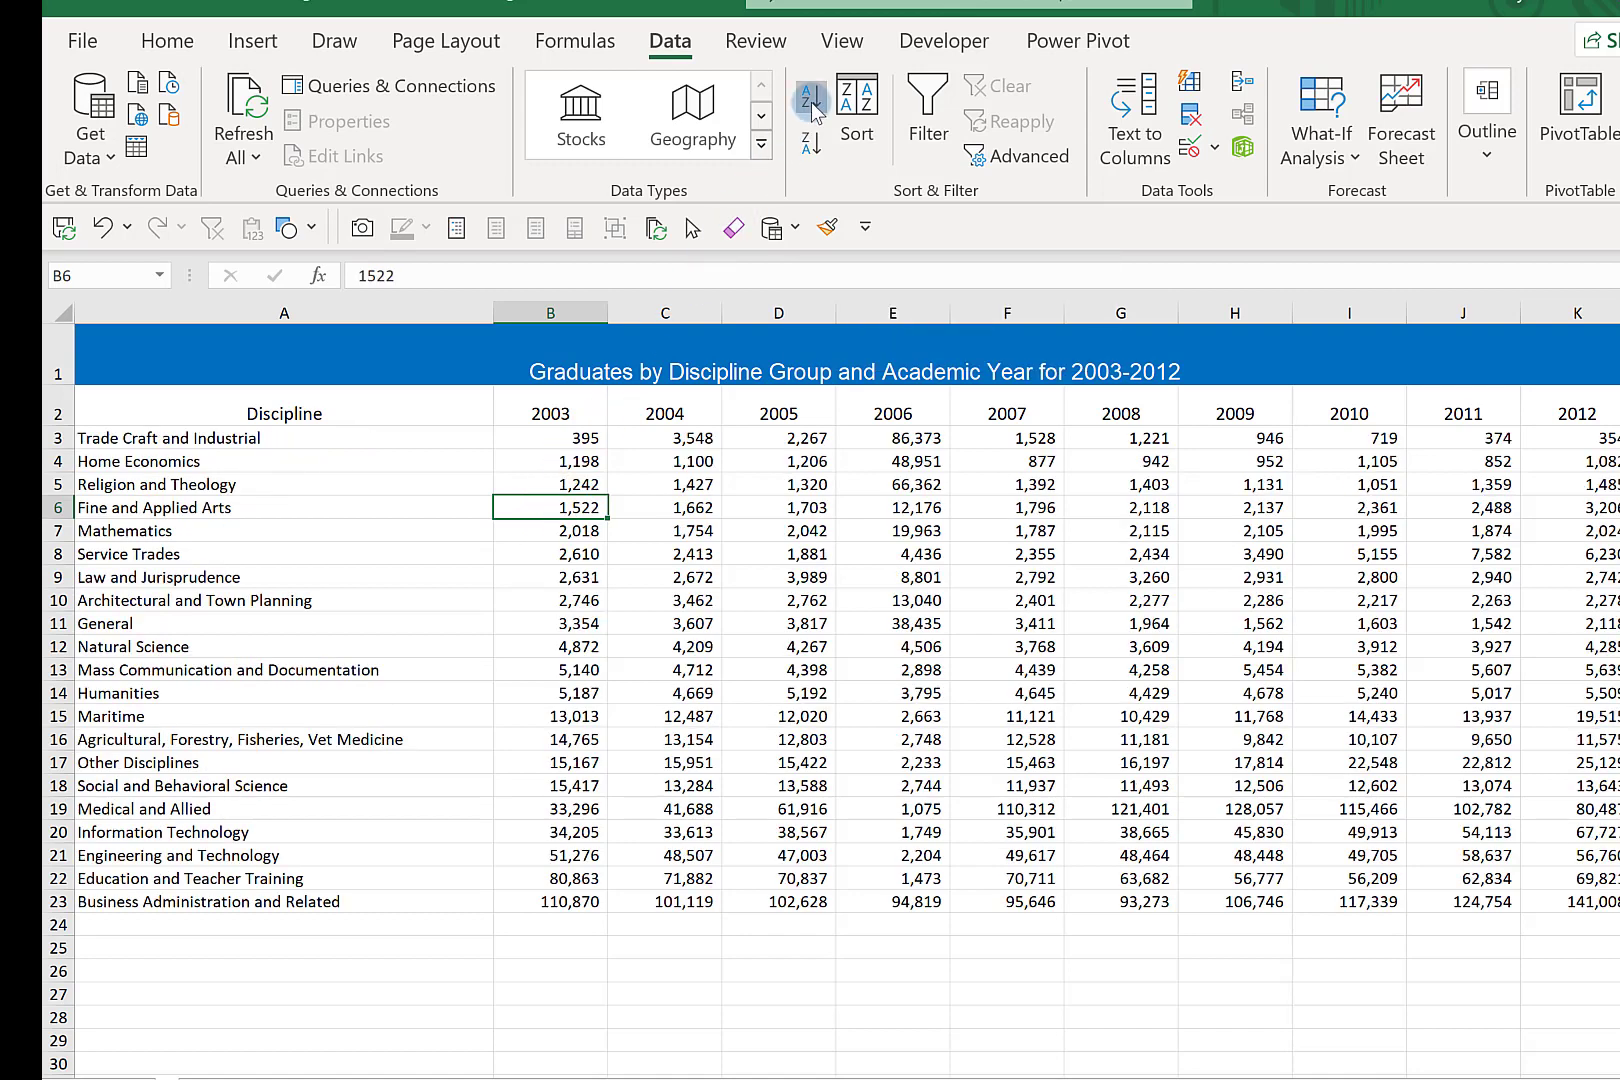
left_click(812, 143)
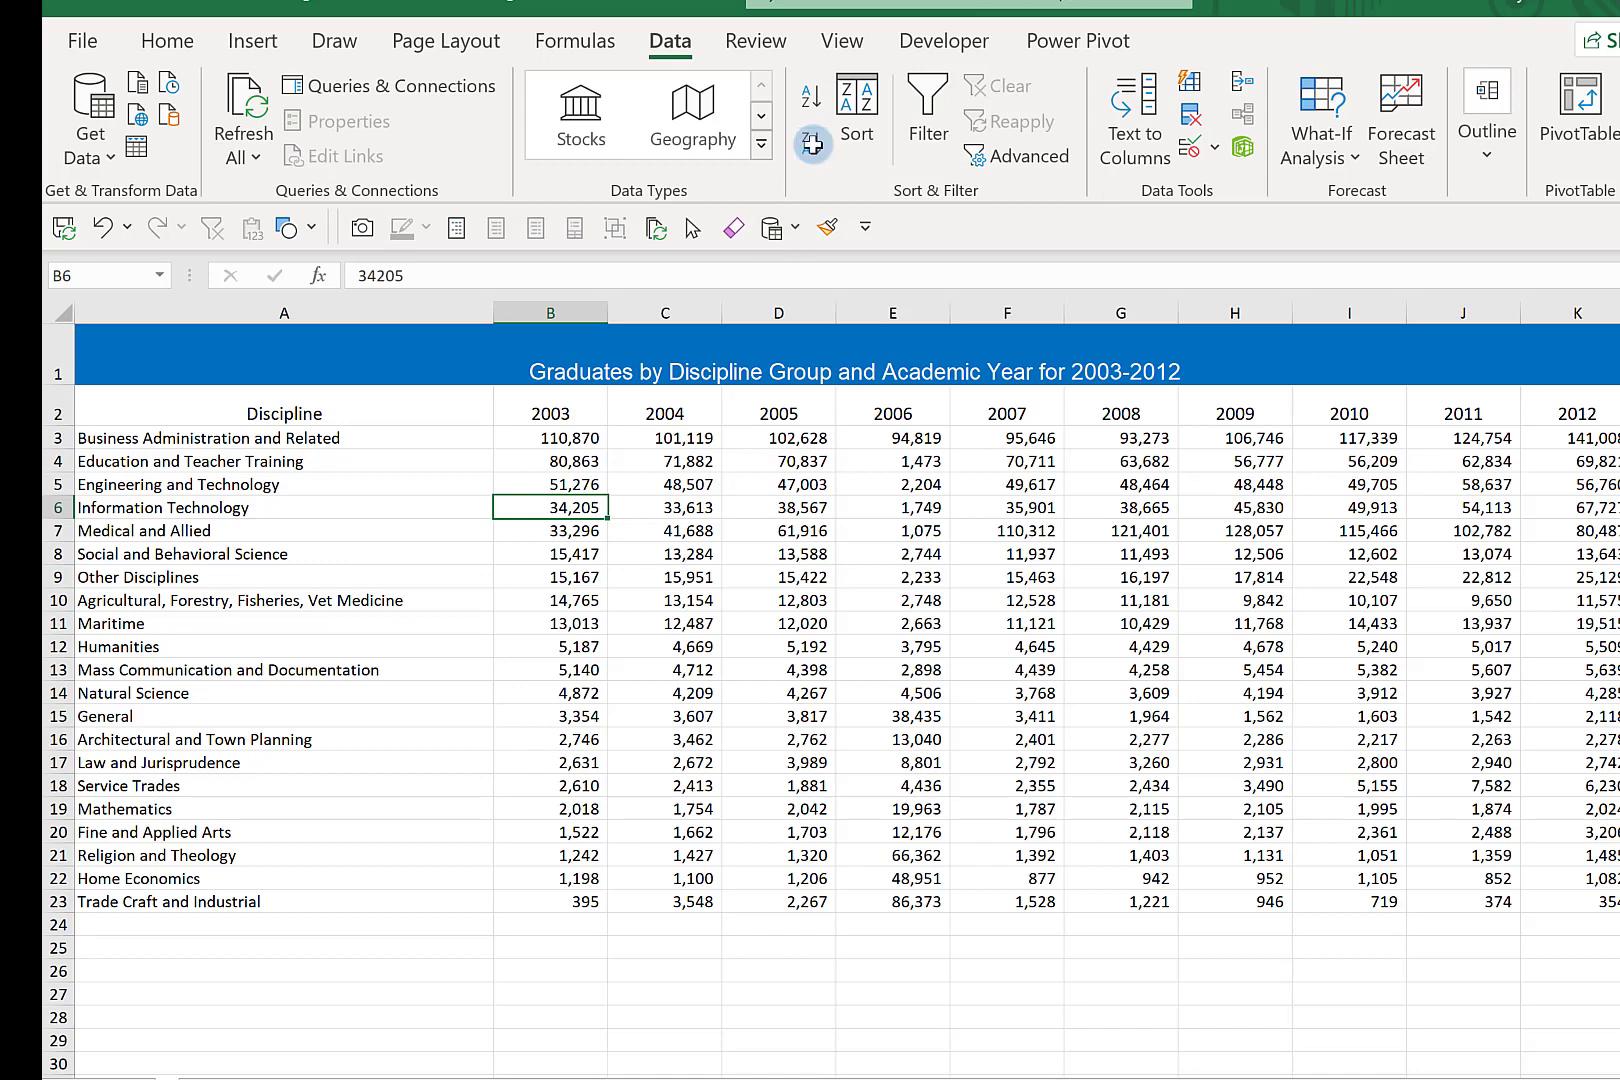
left_click(1134, 461)
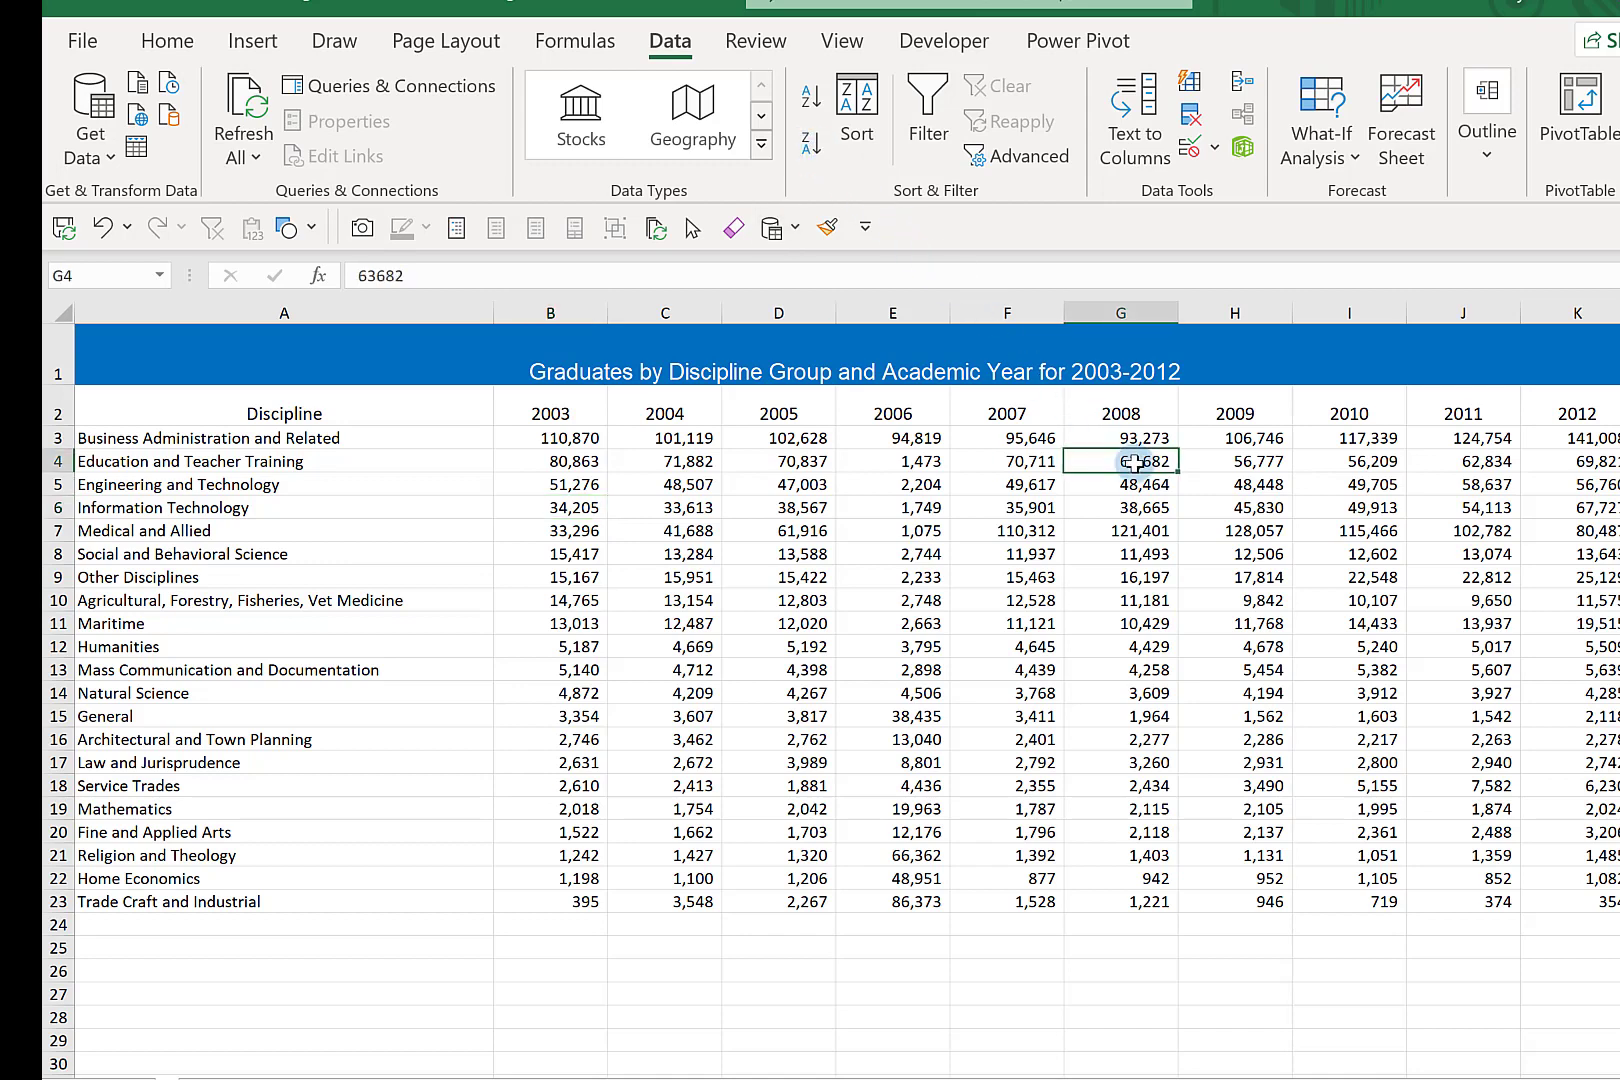
left_click(815, 113)
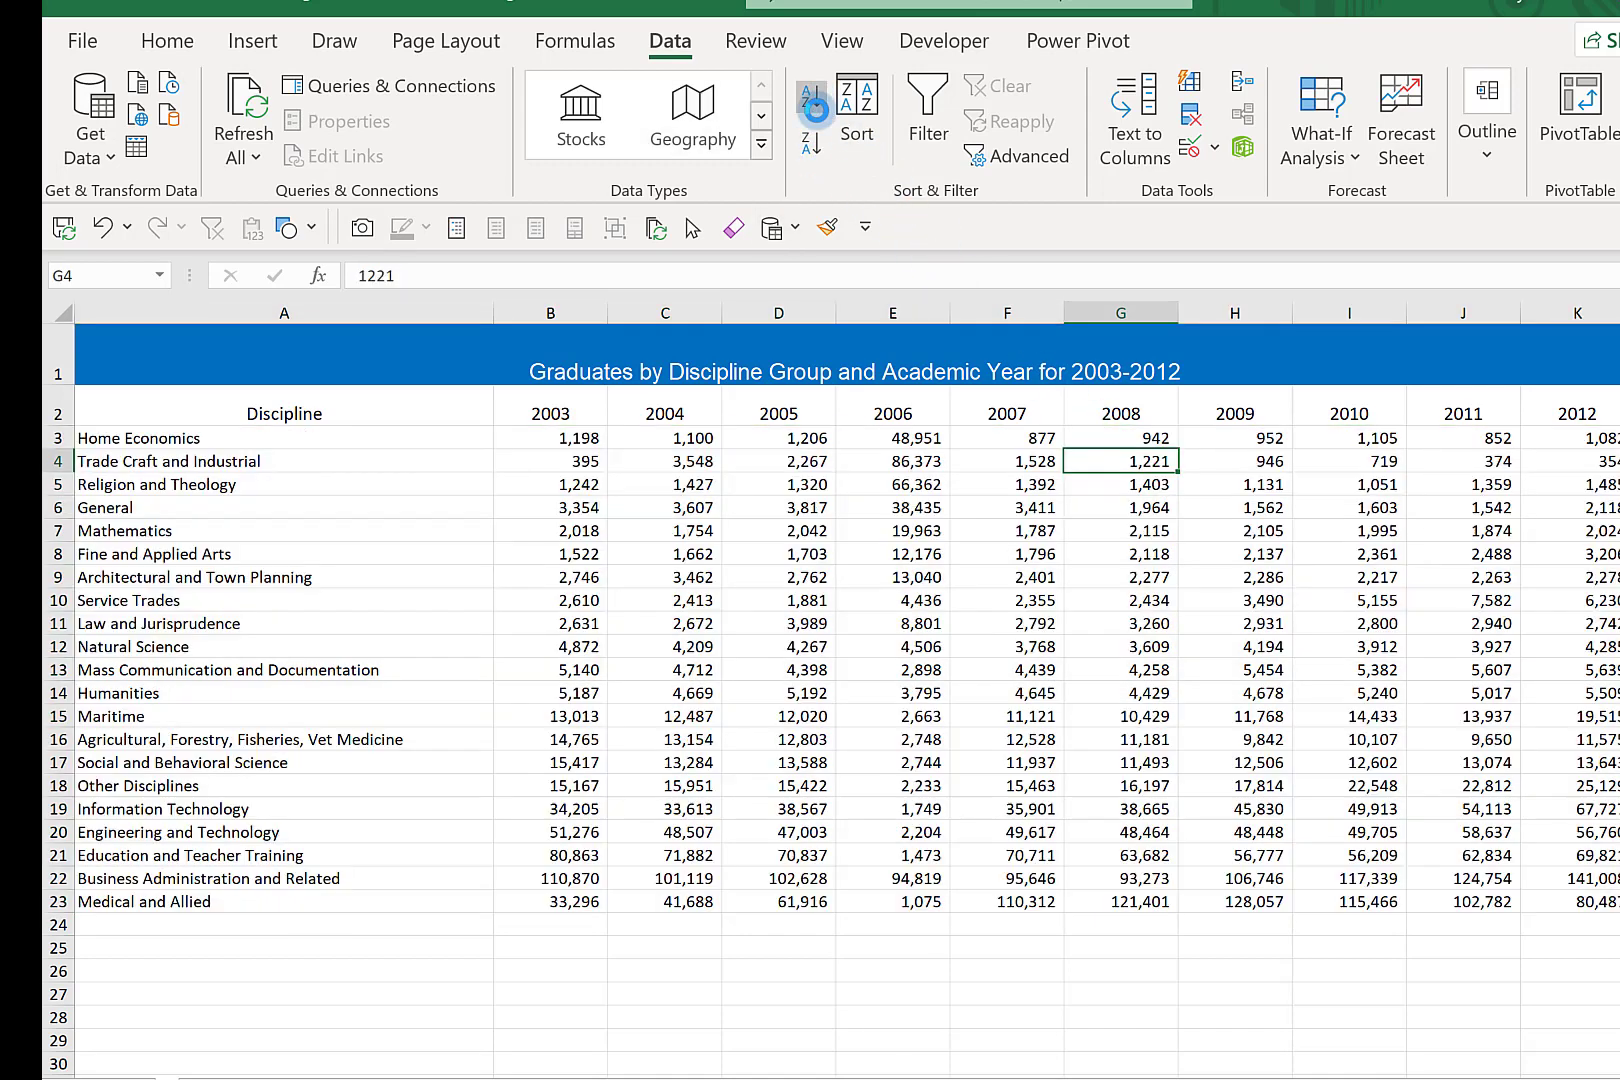
left_click(810, 150)
- Re-sort the table A to Z by Discipline and move down to the General row
left_click(330, 507)
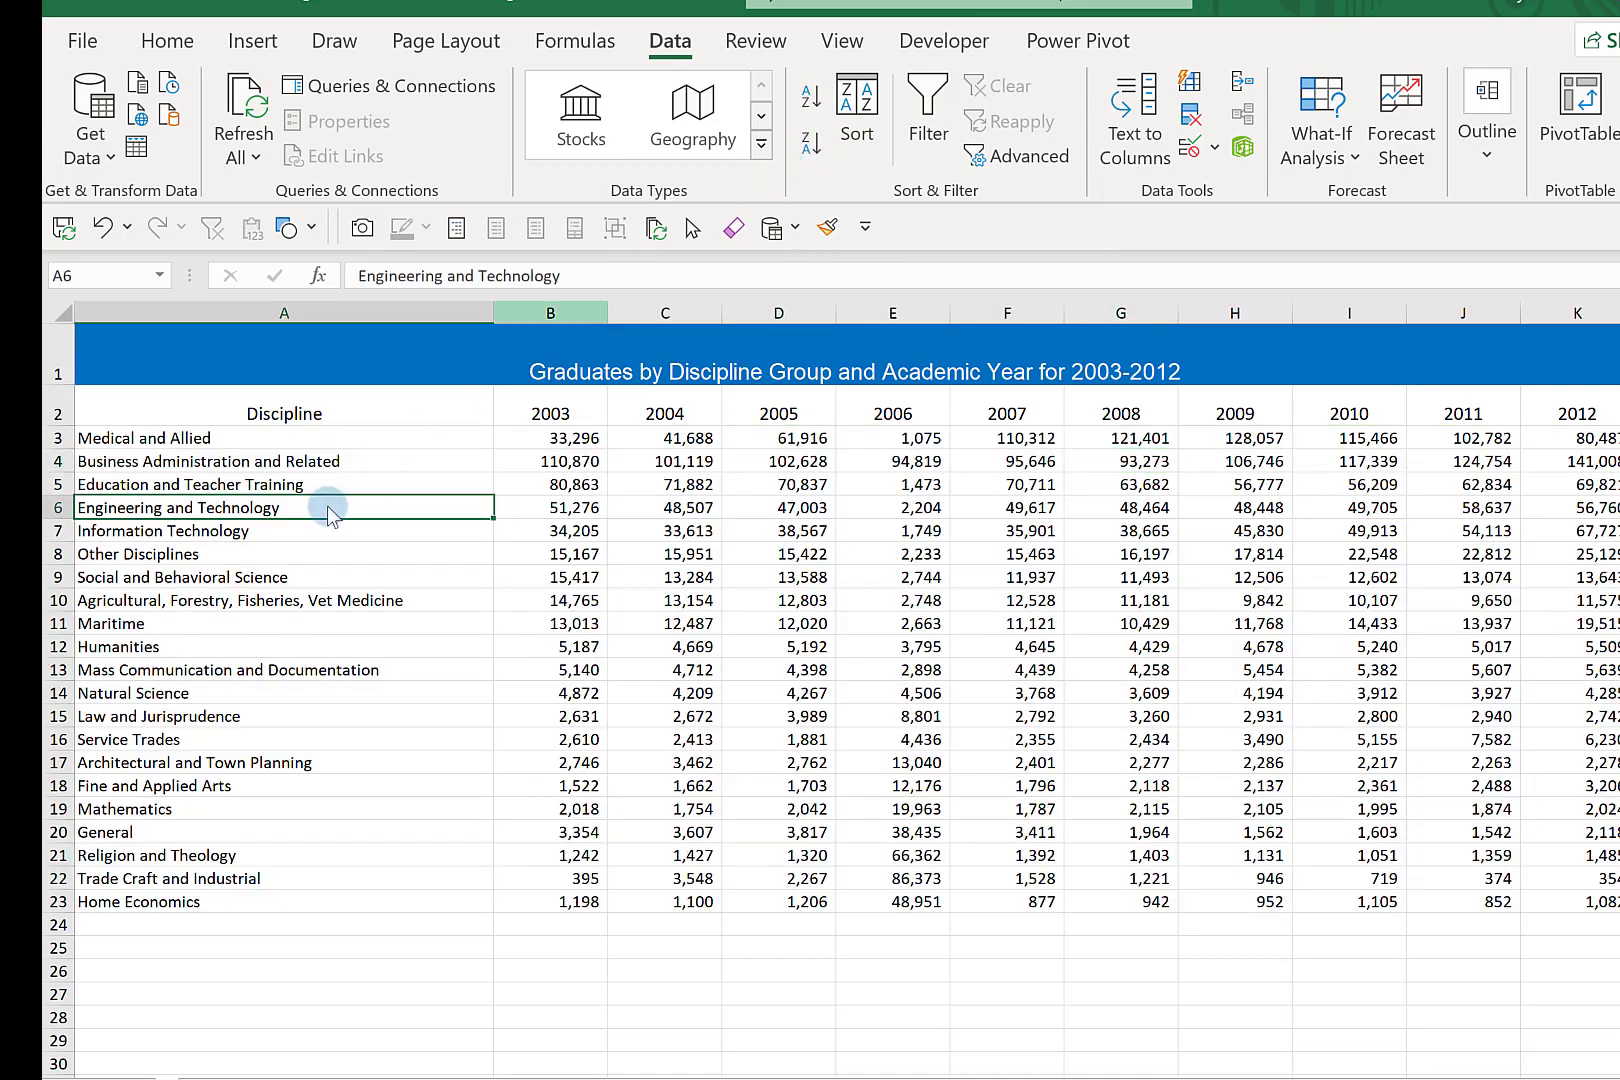
left_click(810, 97)
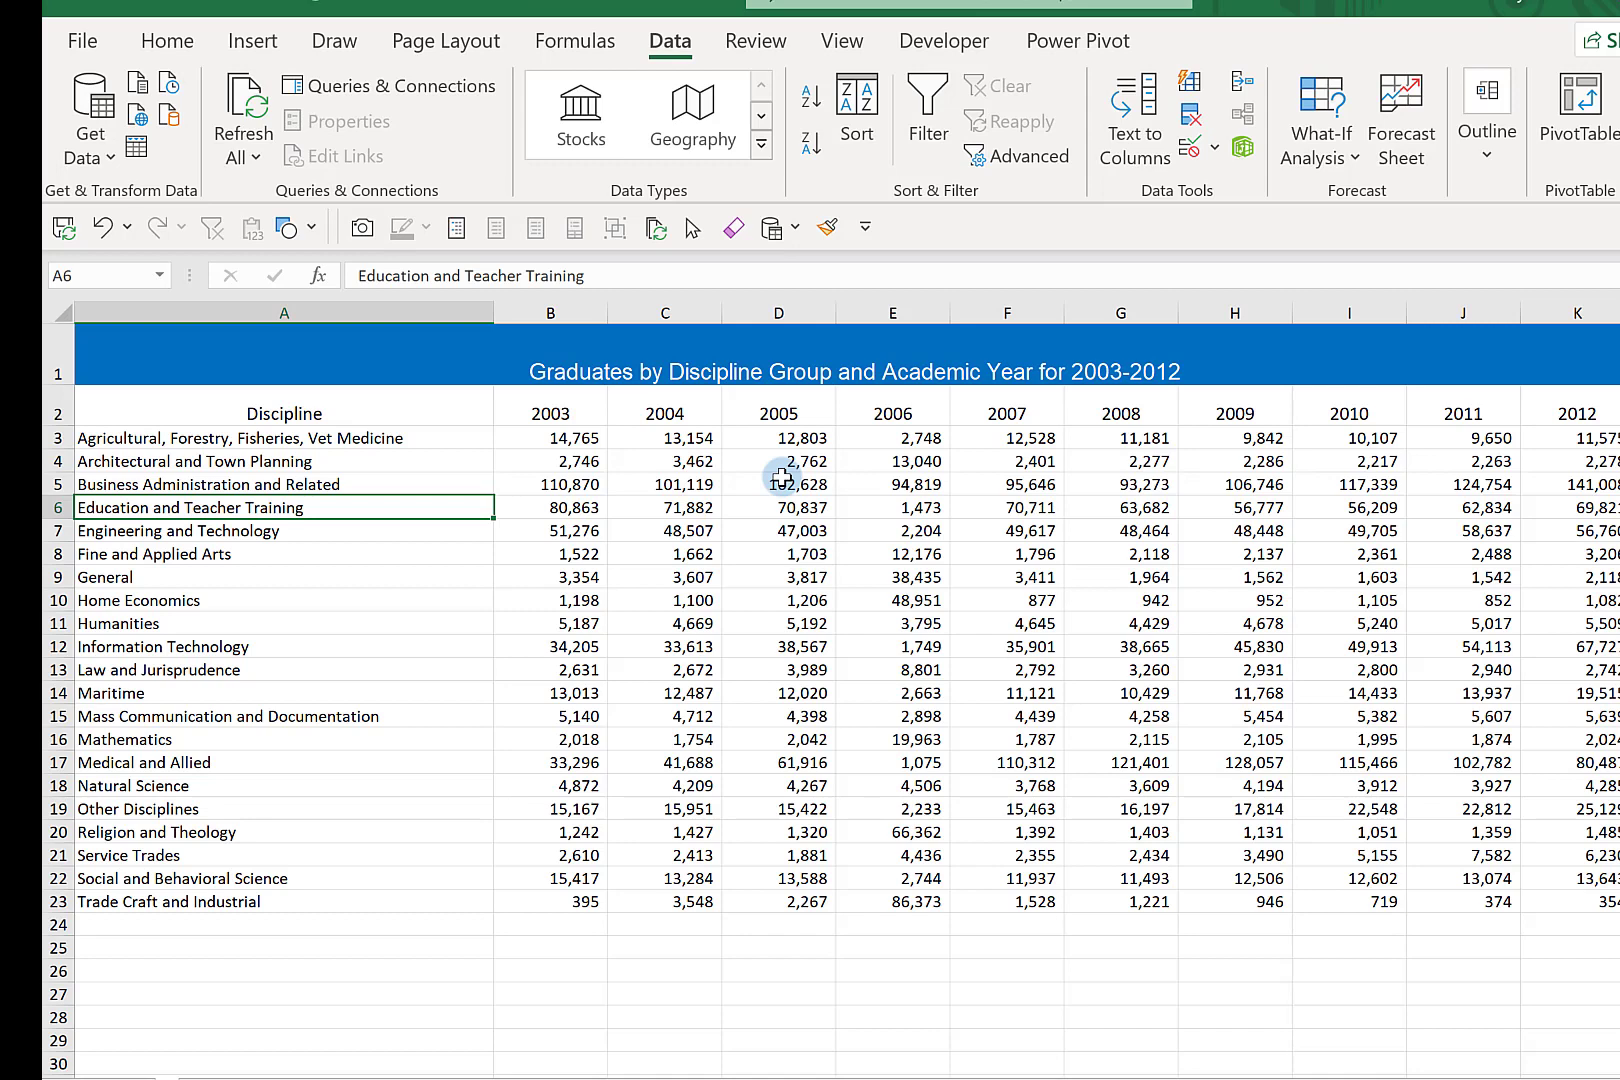
key("Down")
key("Down")
key("Down")
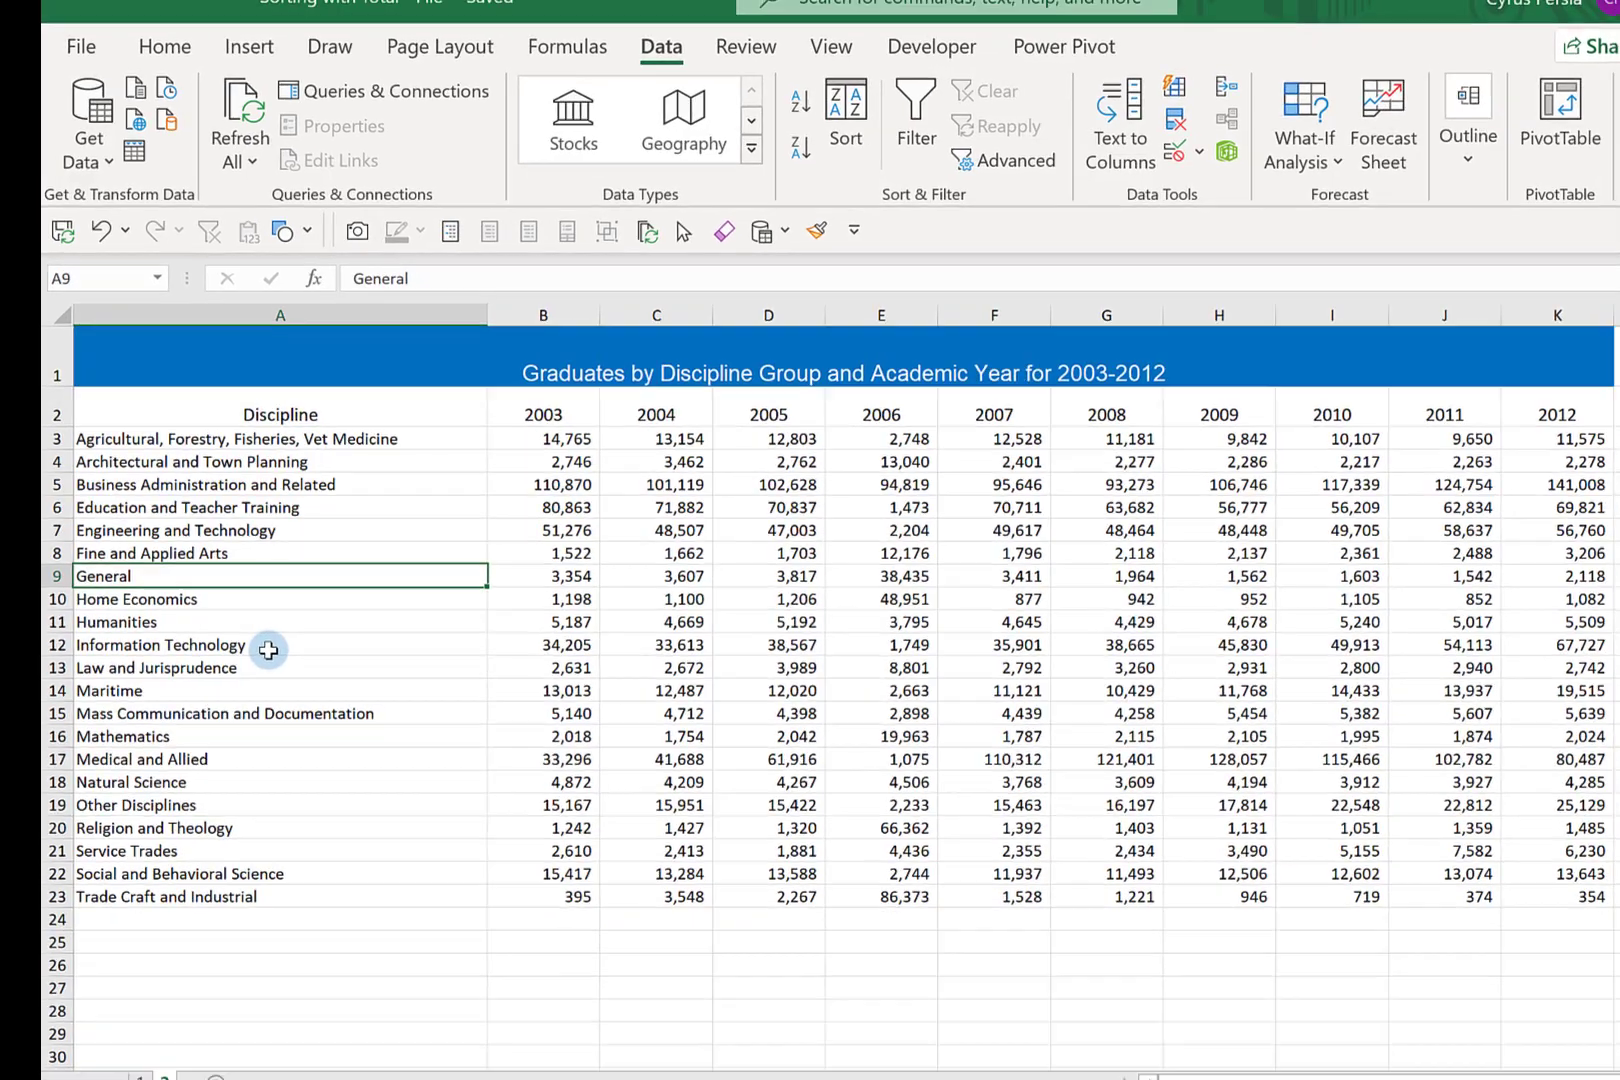
- Fill the Information Technology row, A12:K12, with yellow
left_click_drag(285, 650, 1042, 632)
left_click_drag(920, 615, 1365, 628)
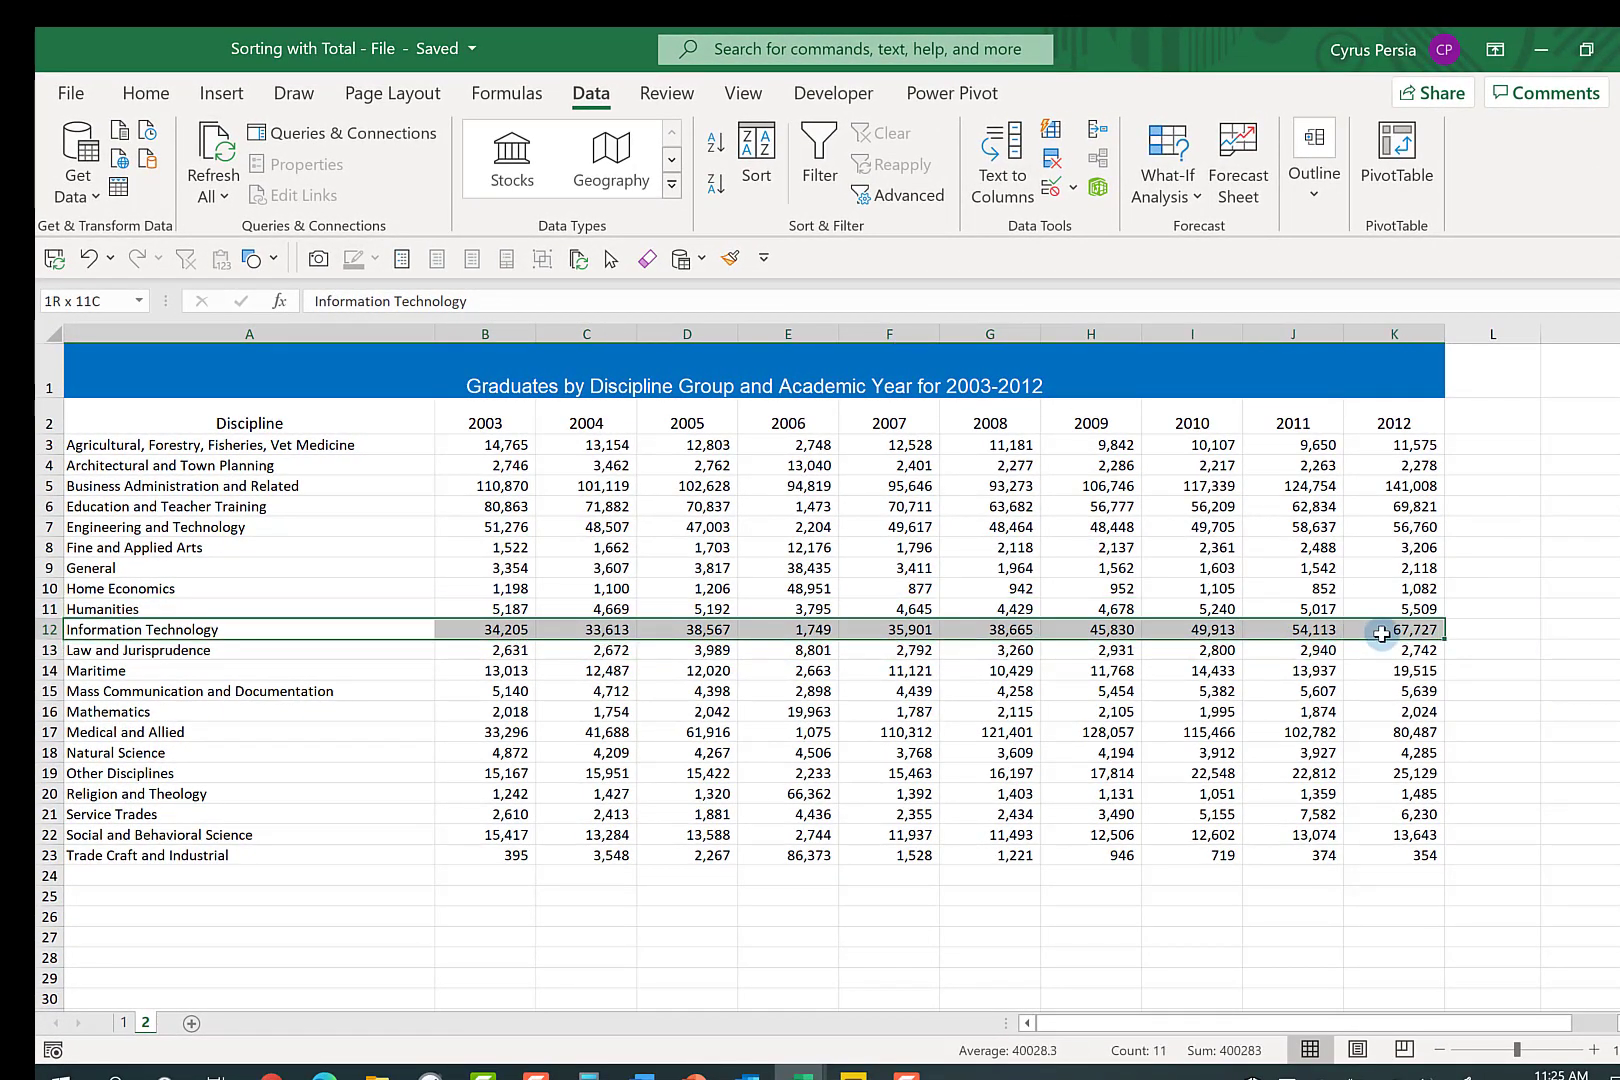
left_click(145, 93)
left_click(357, 184)
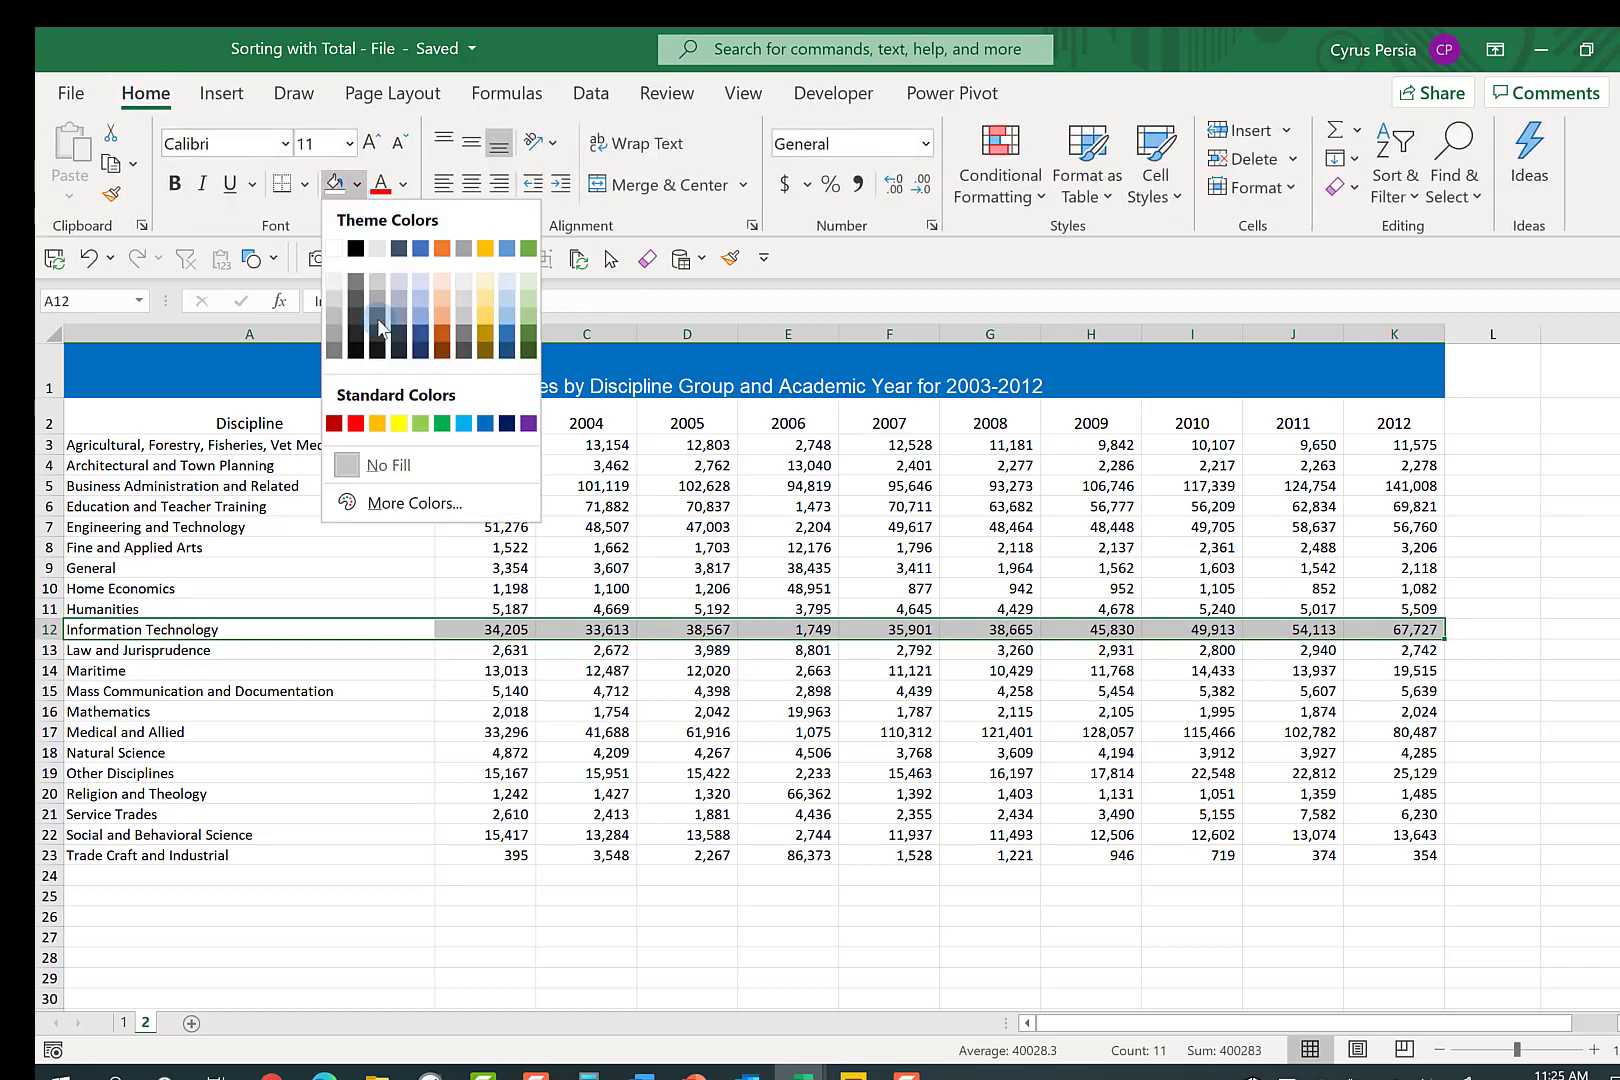
left_click(399, 428)
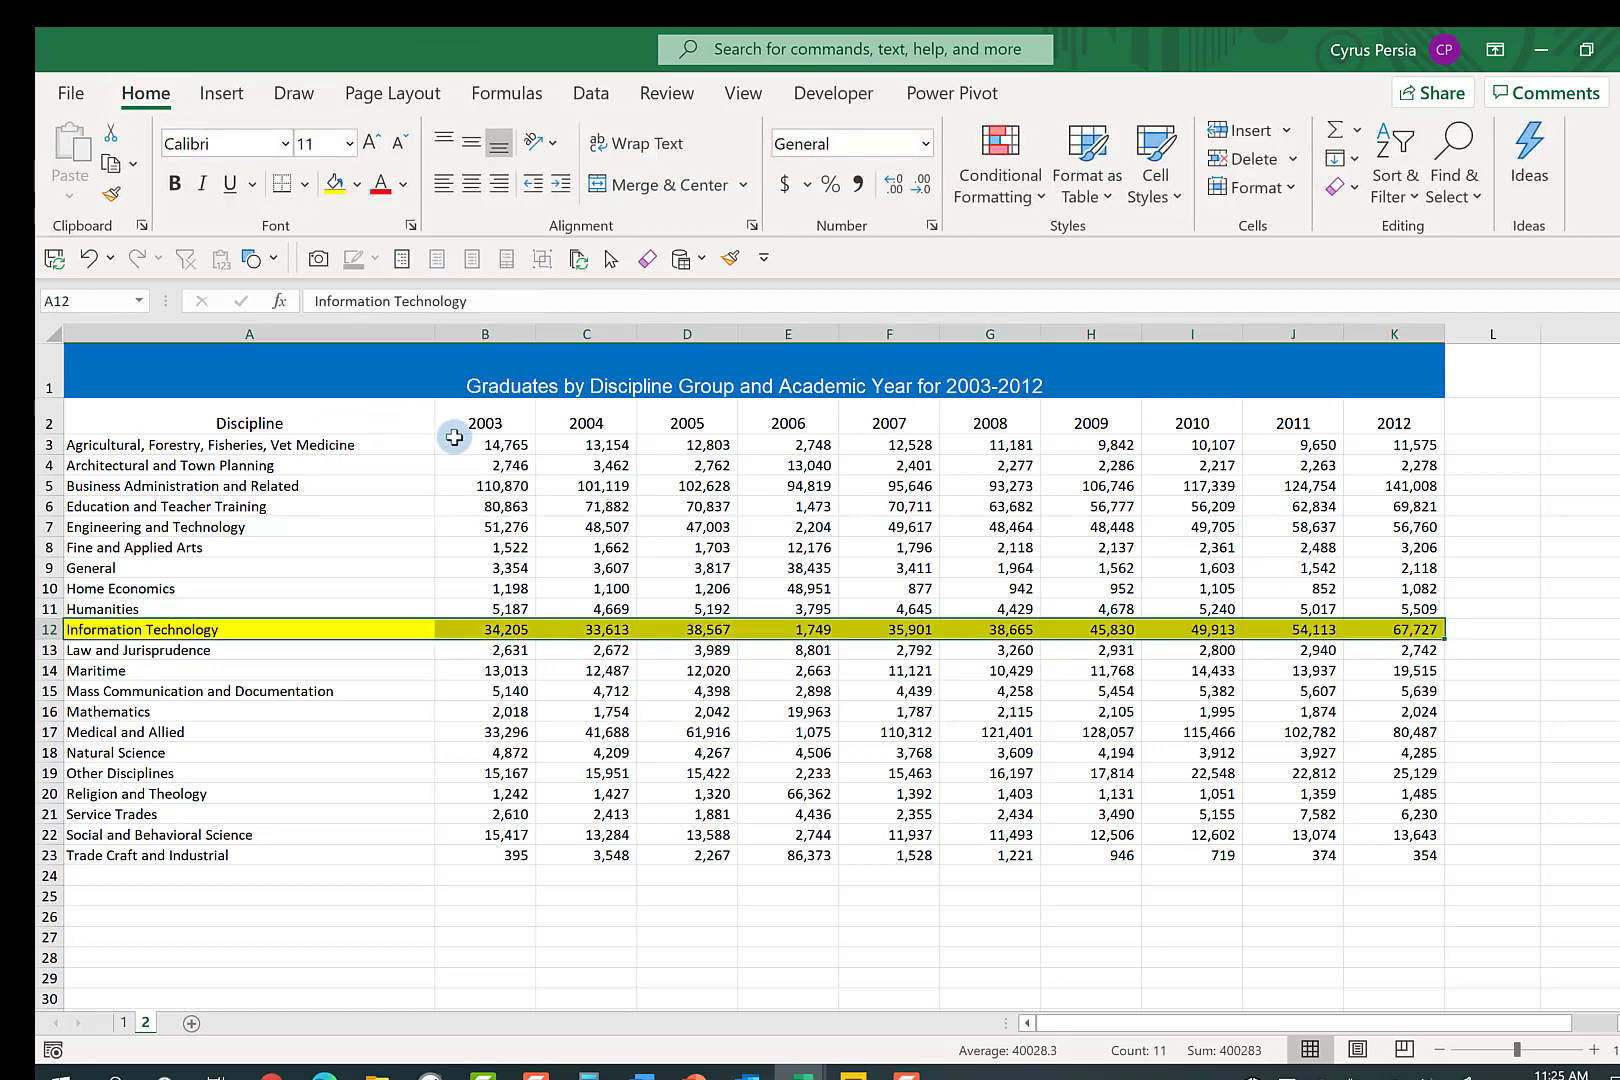
left_click(864, 541)
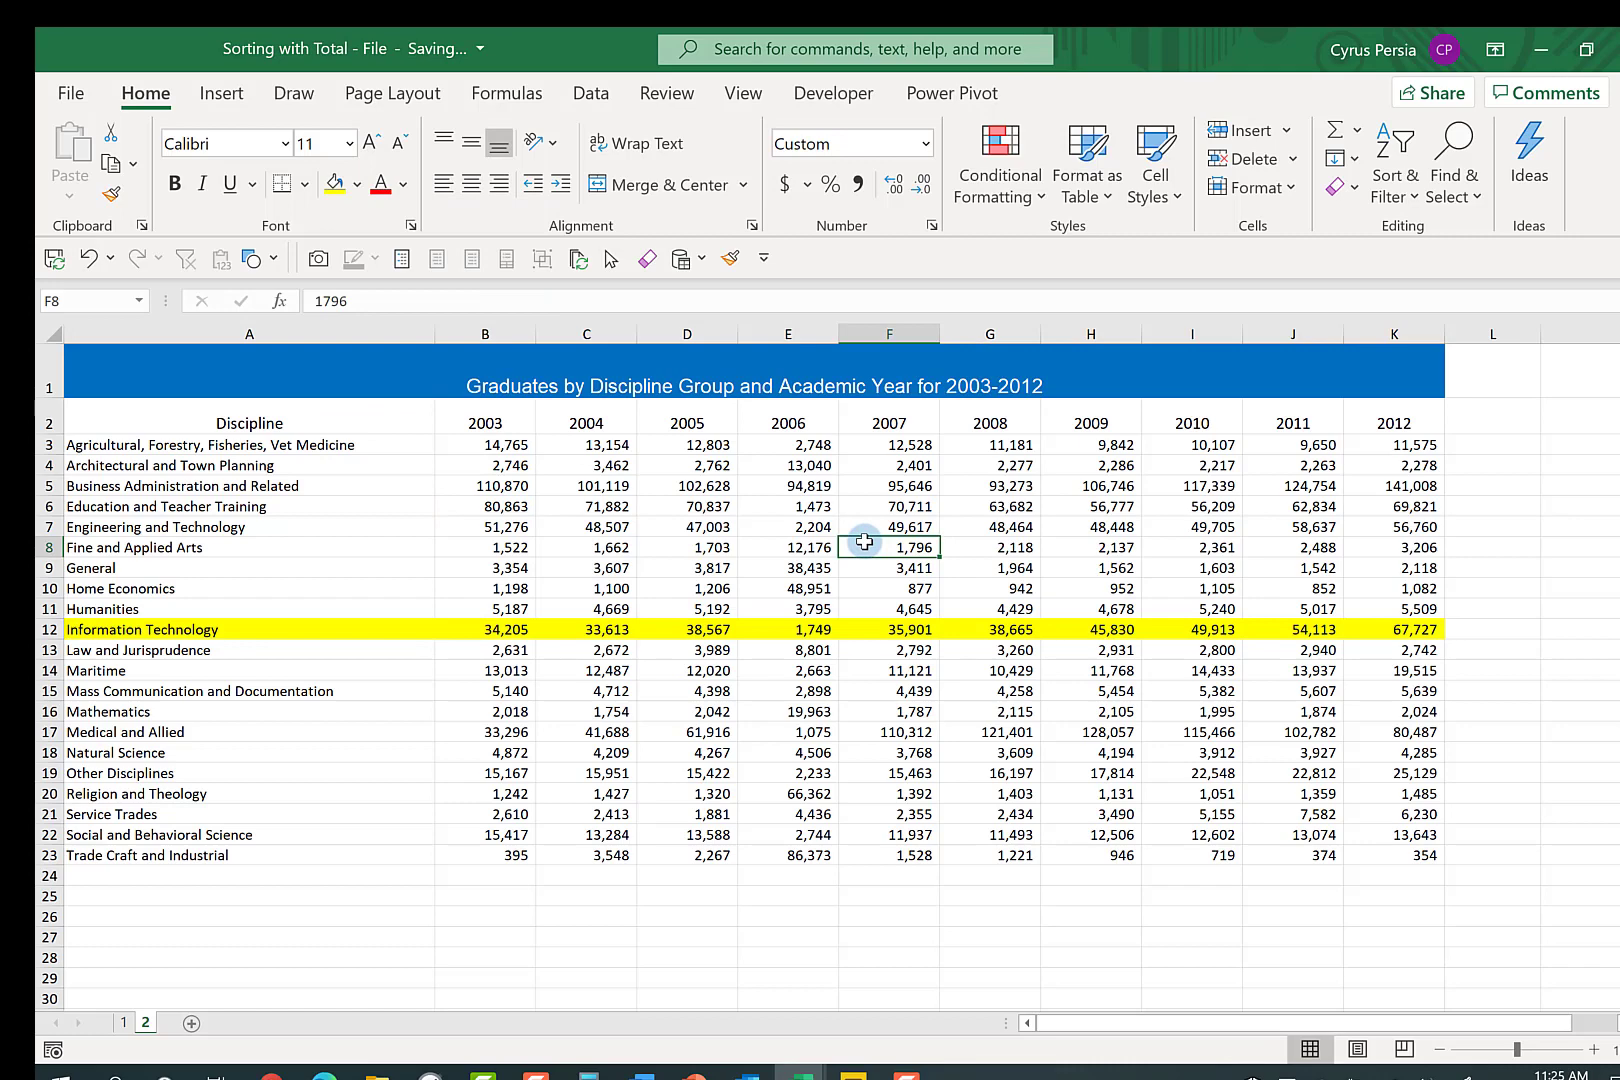
- Sort the table ascending by 2003, then descending by 2012
left_click(503, 526)
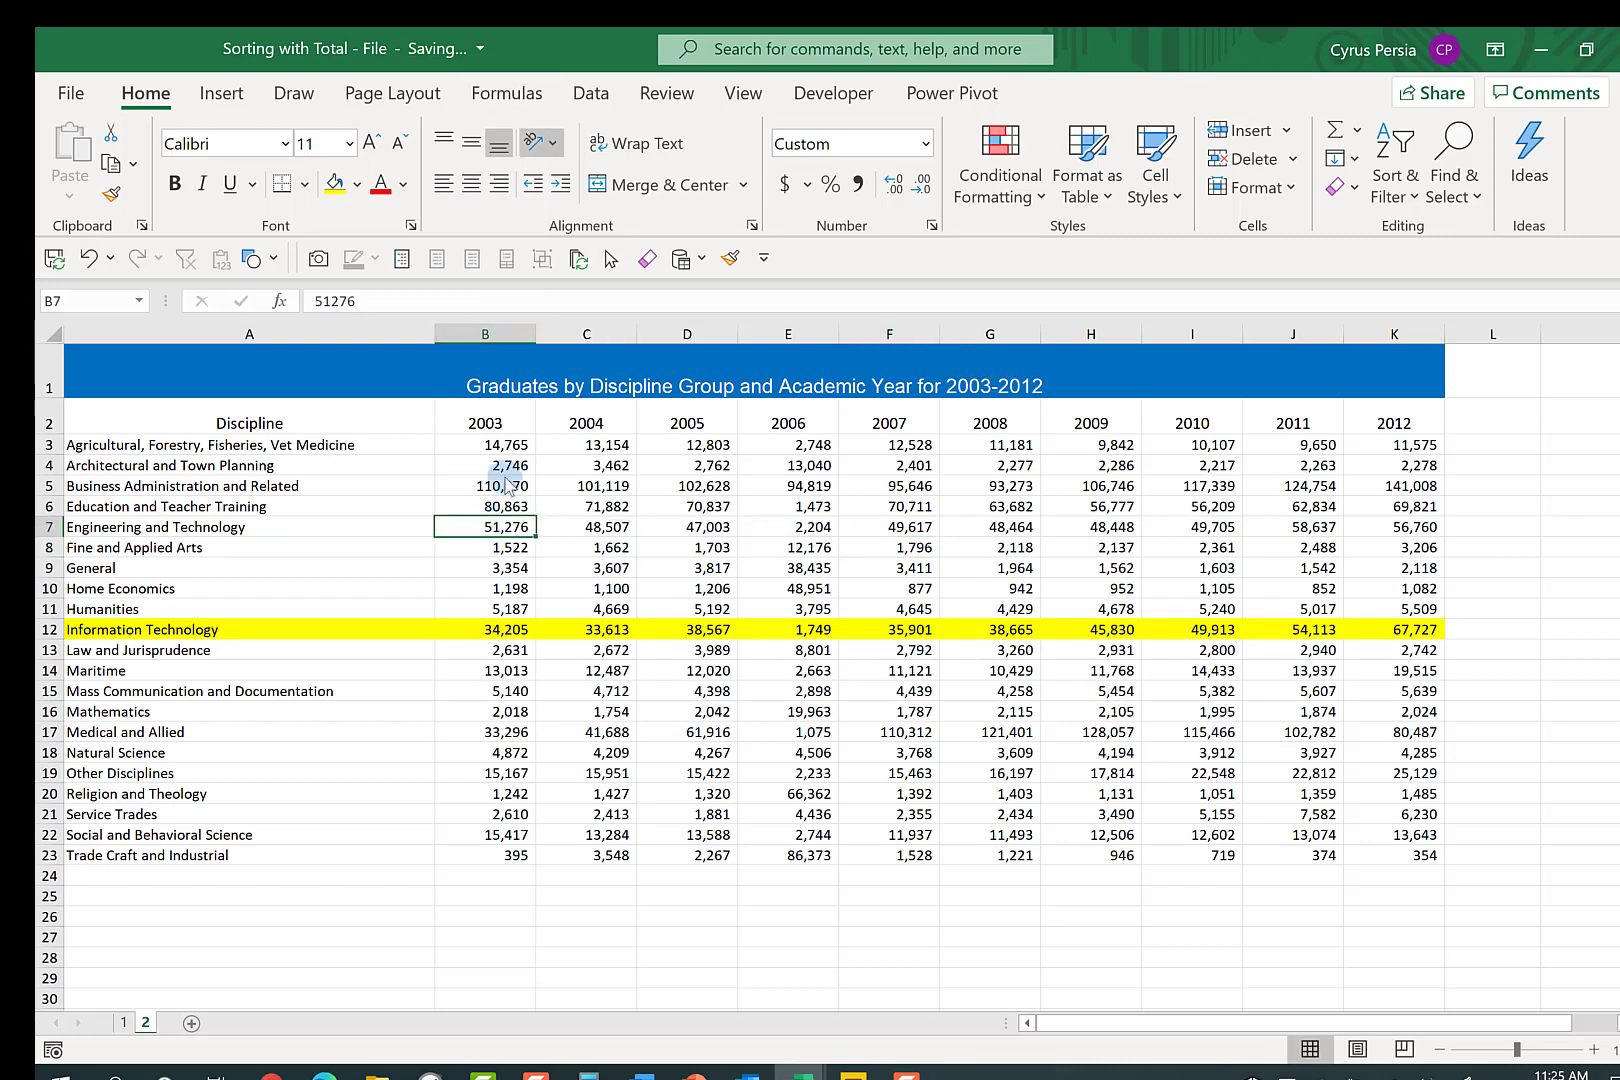
left_click(591, 94)
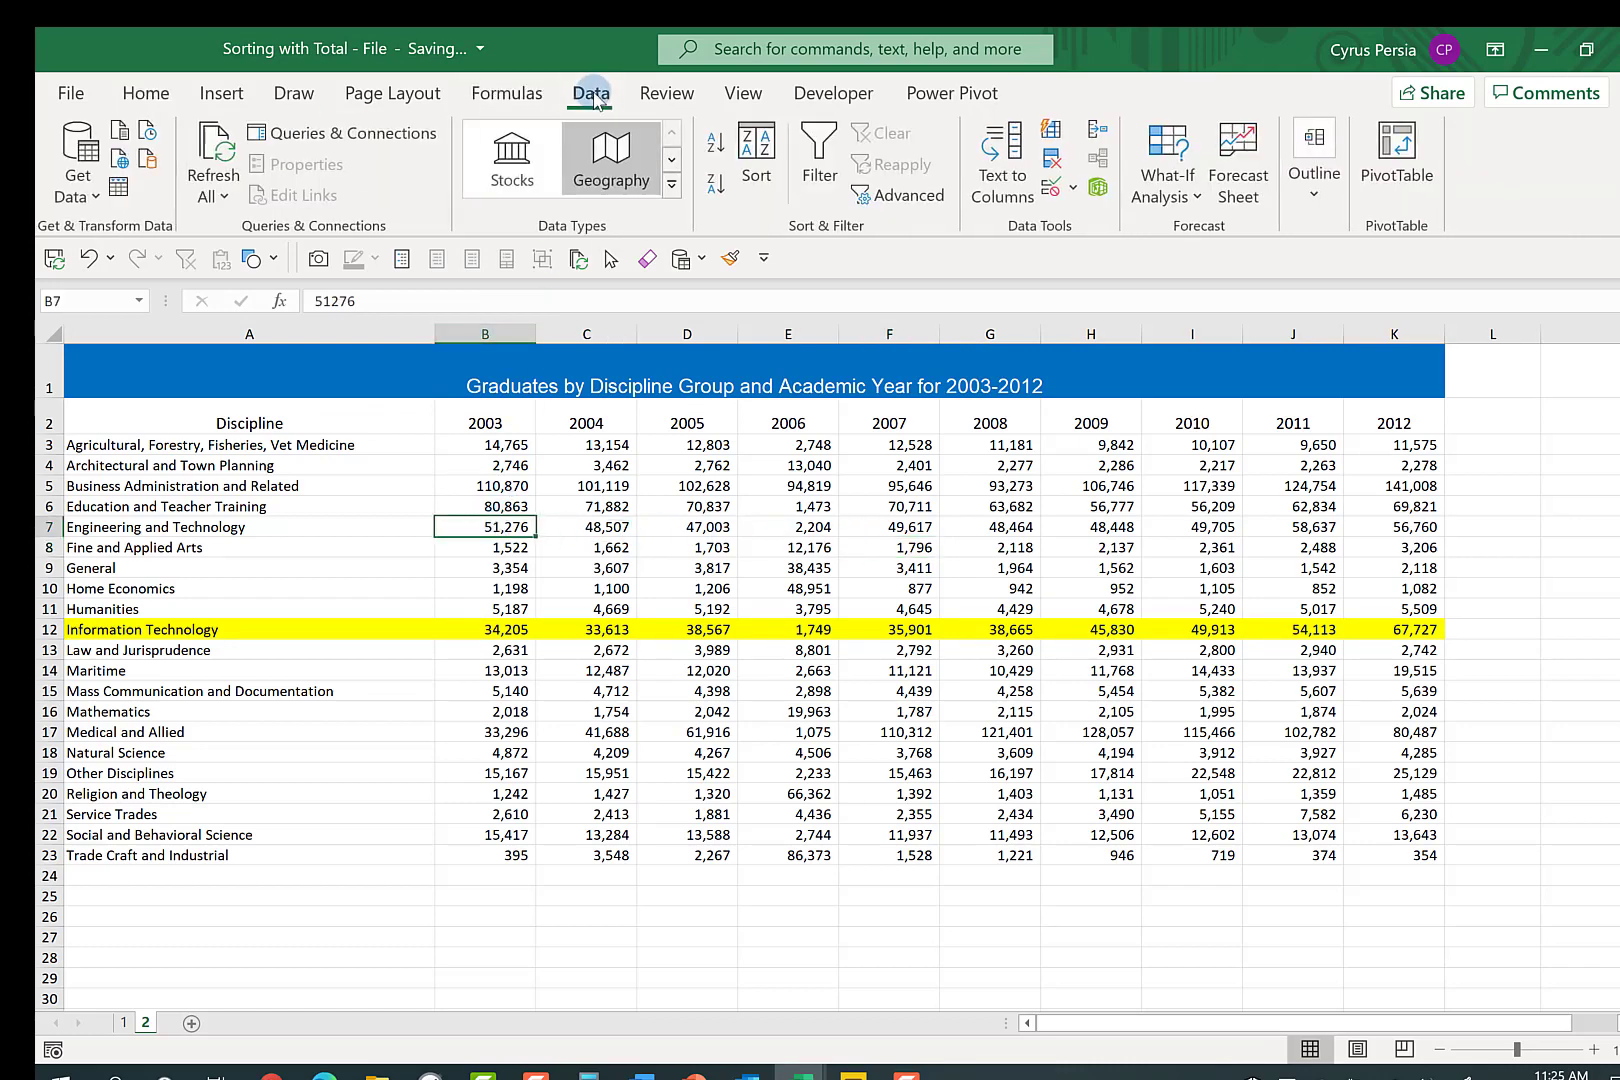
left_click(719, 146)
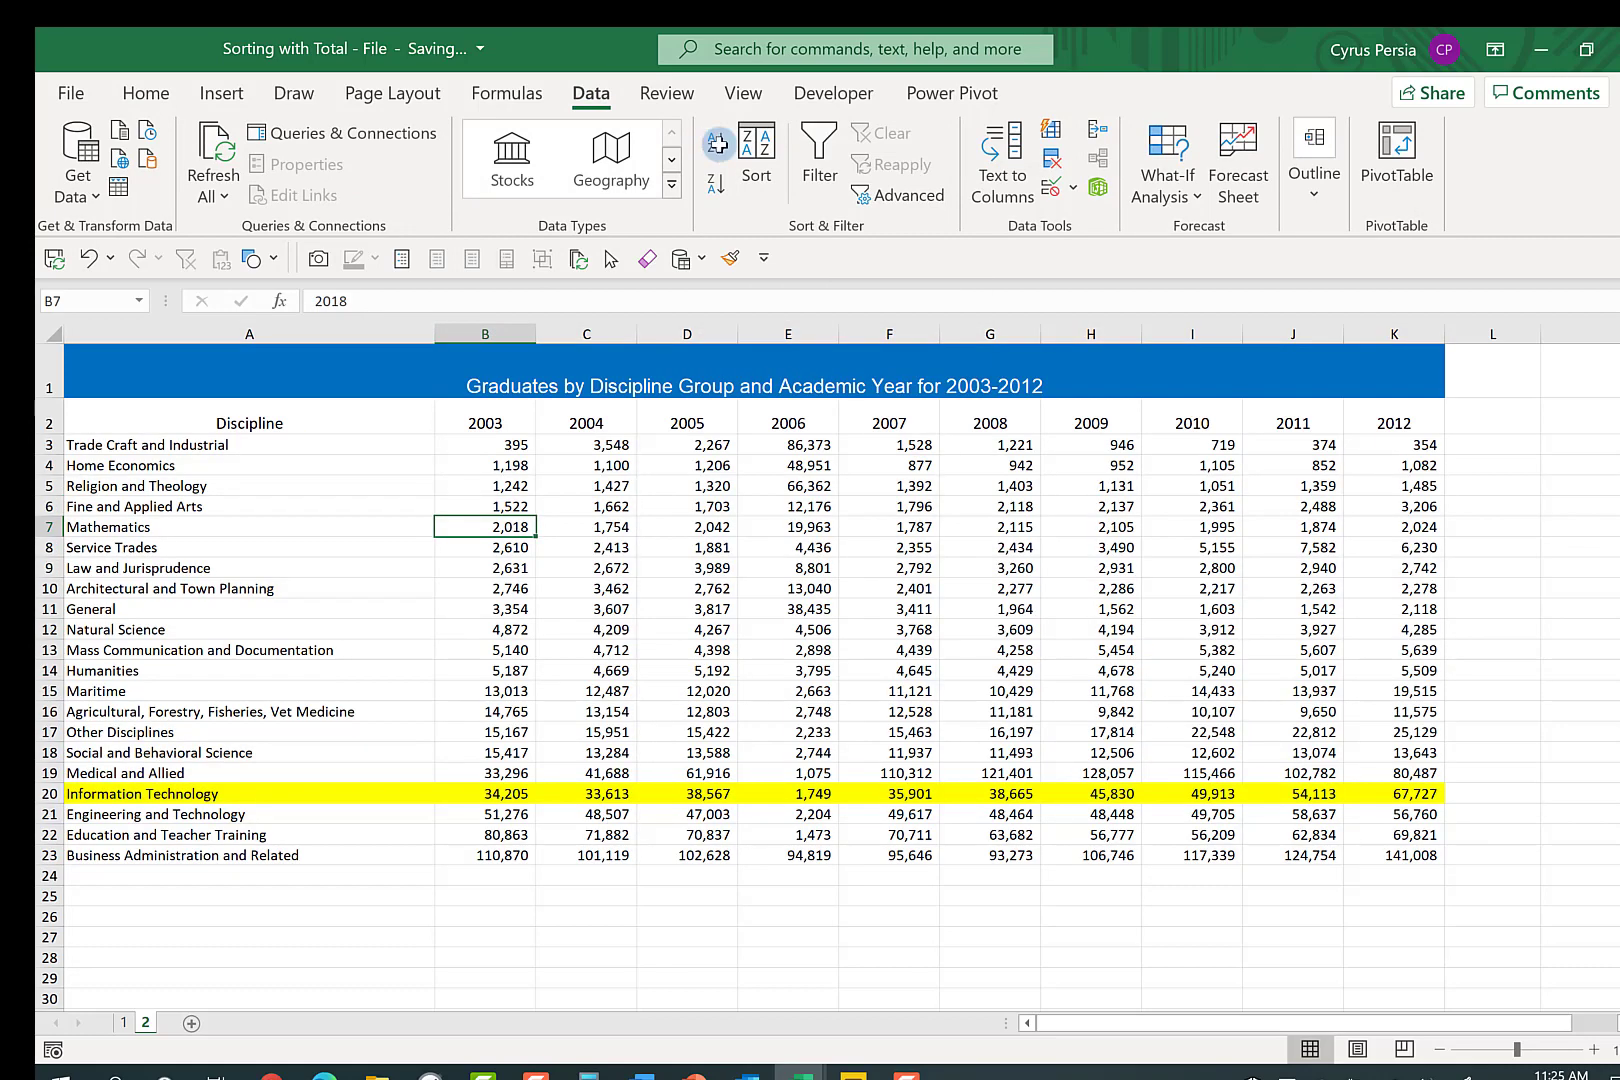
left_click(1387, 484)
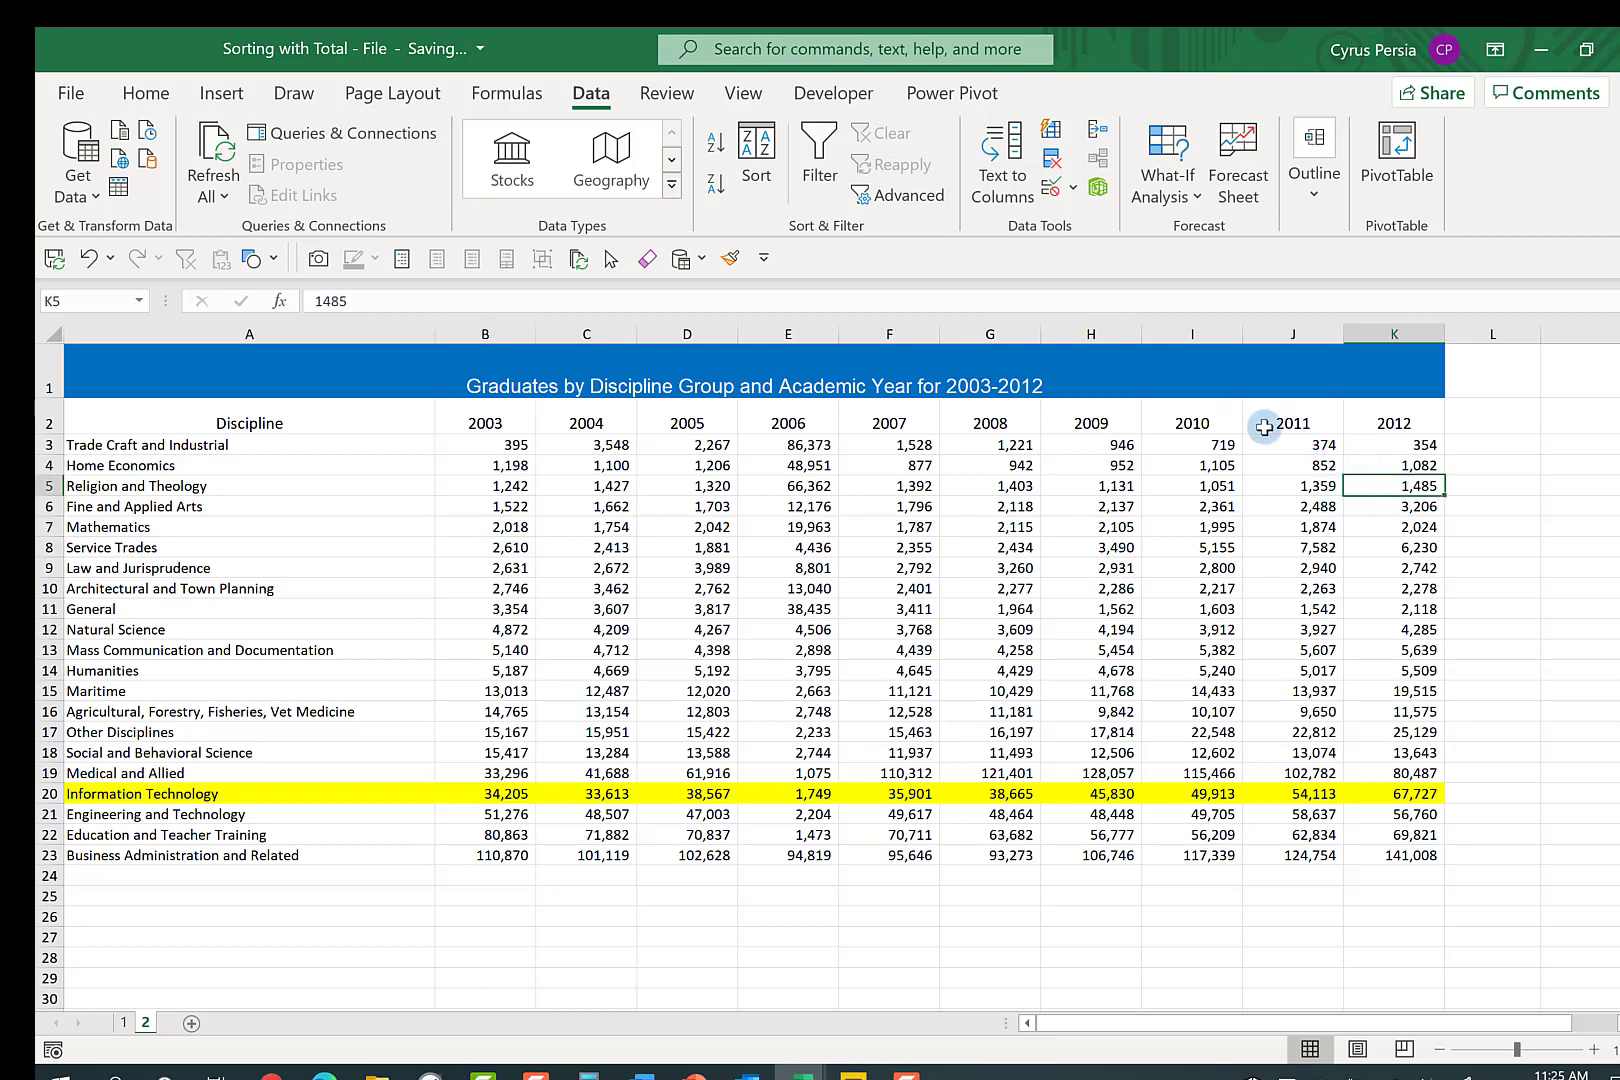
left_click(716, 184)
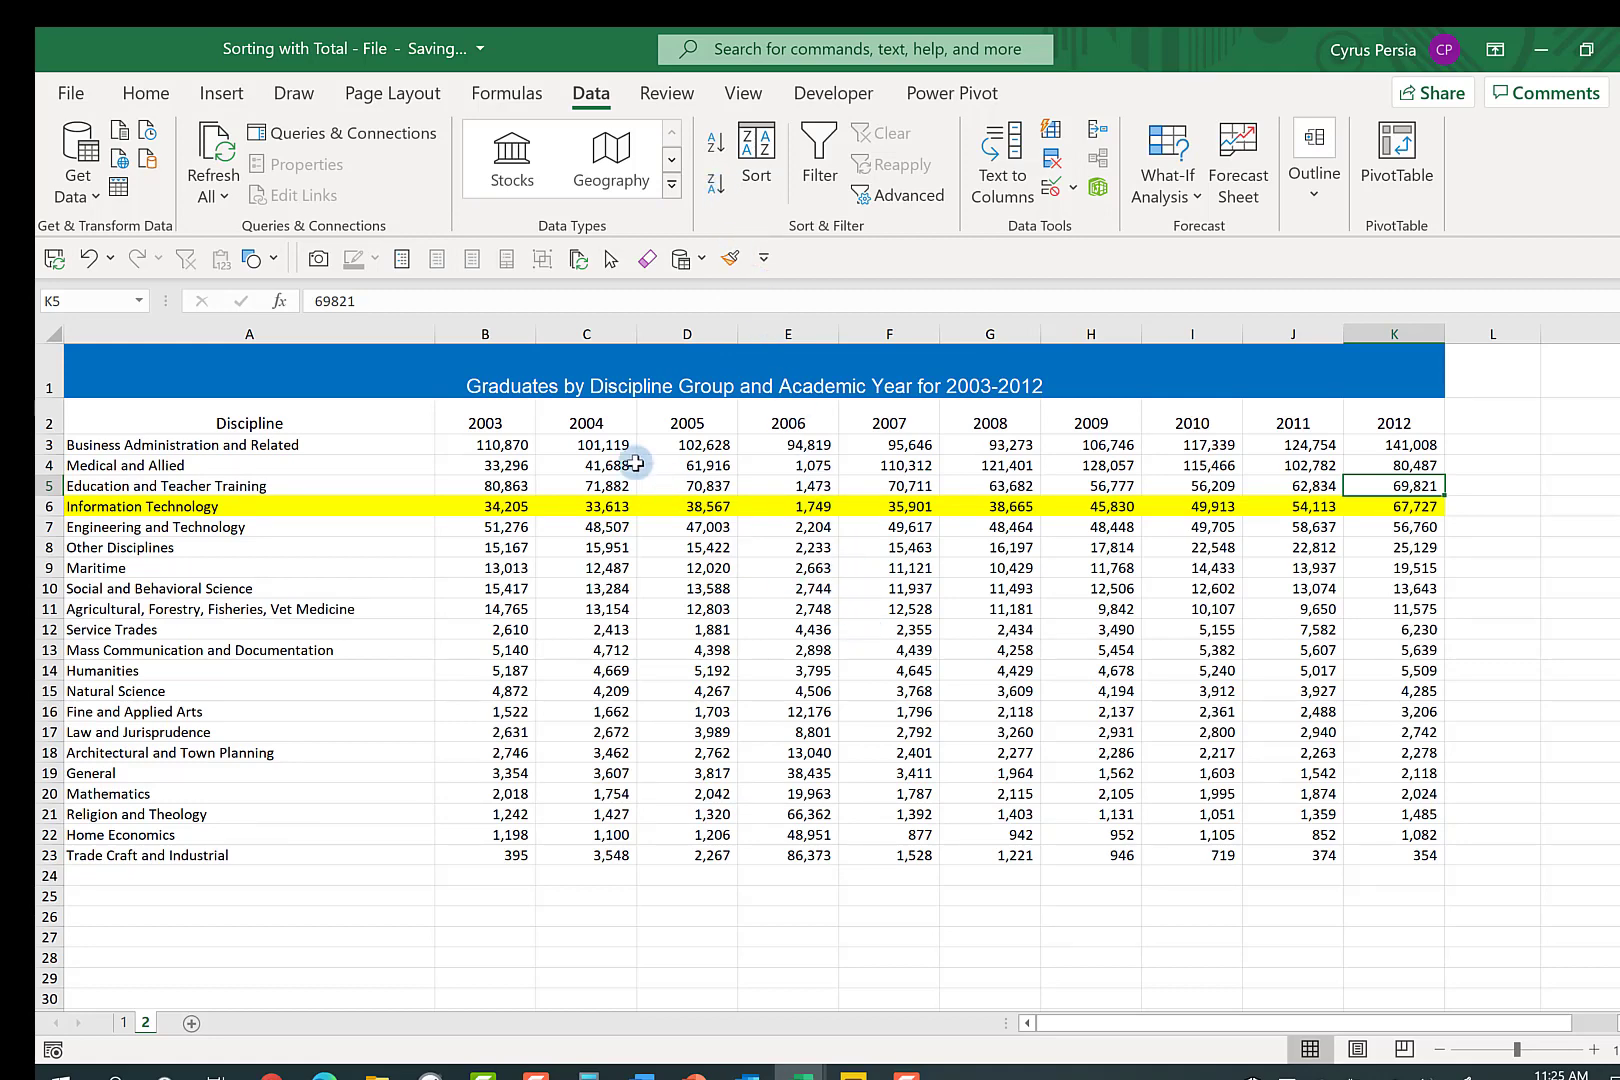
- Sort C3:C23 smallest to largest by 2004, expanding the selection so whole rows move together
left_click_drag(611, 445, 606, 850)
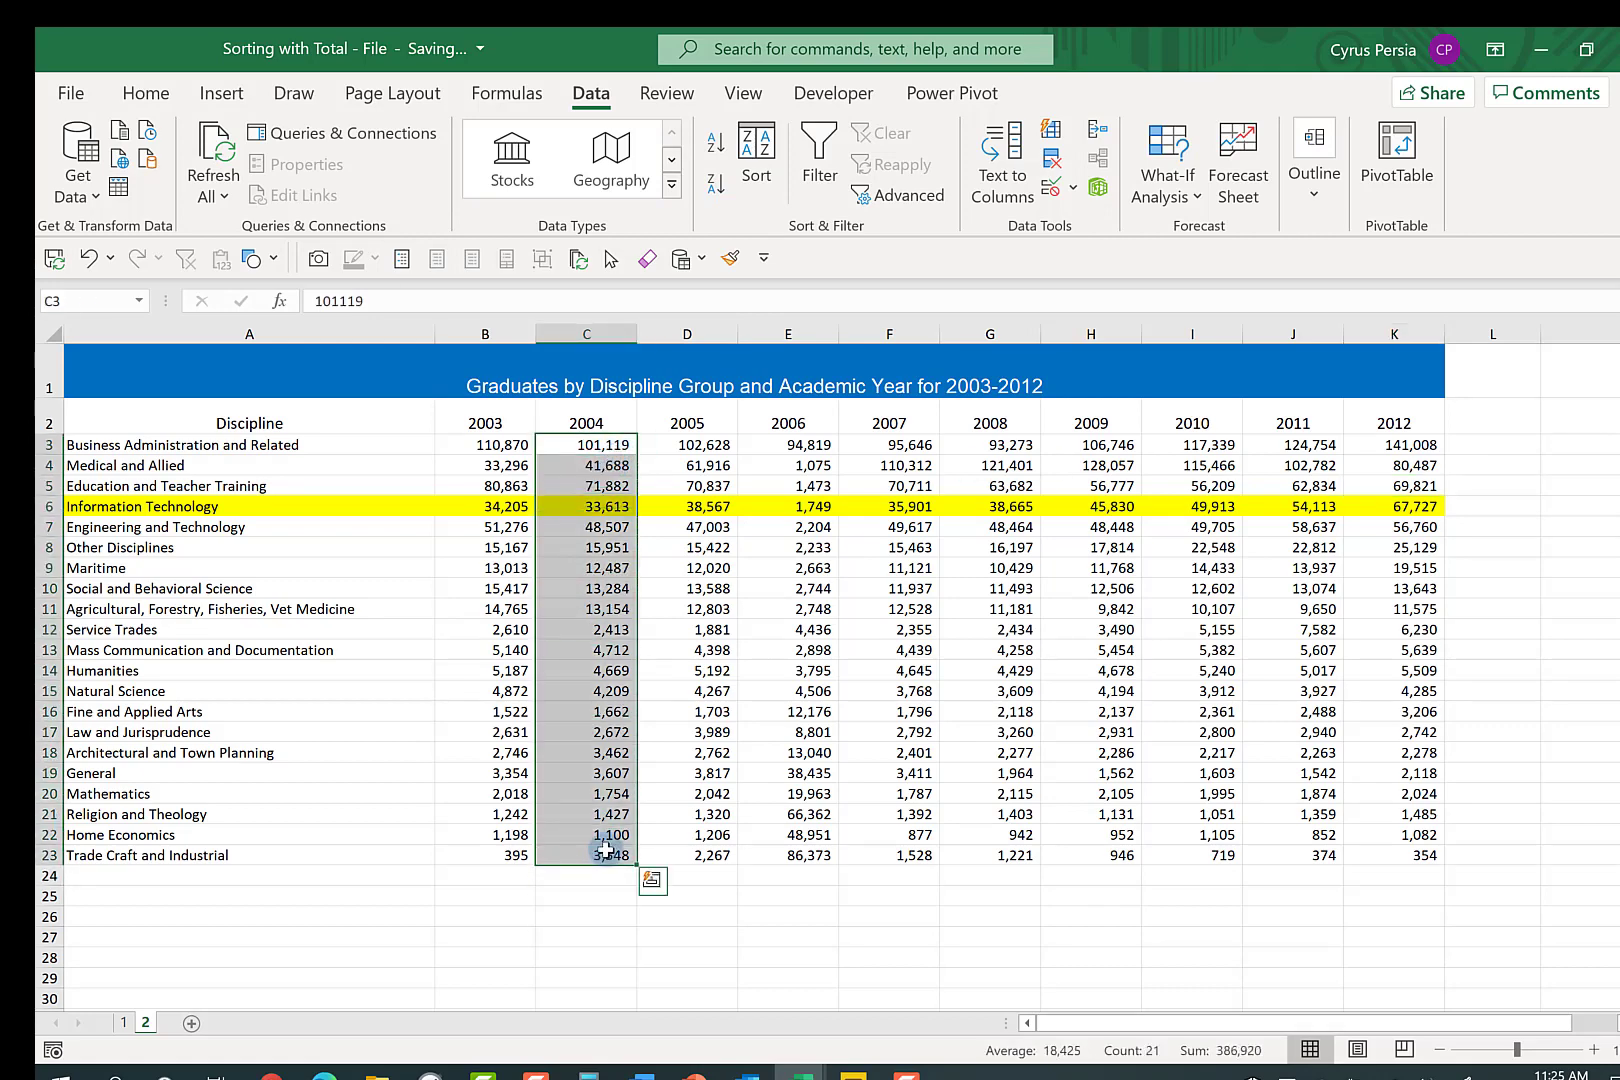
left_click(716, 150)
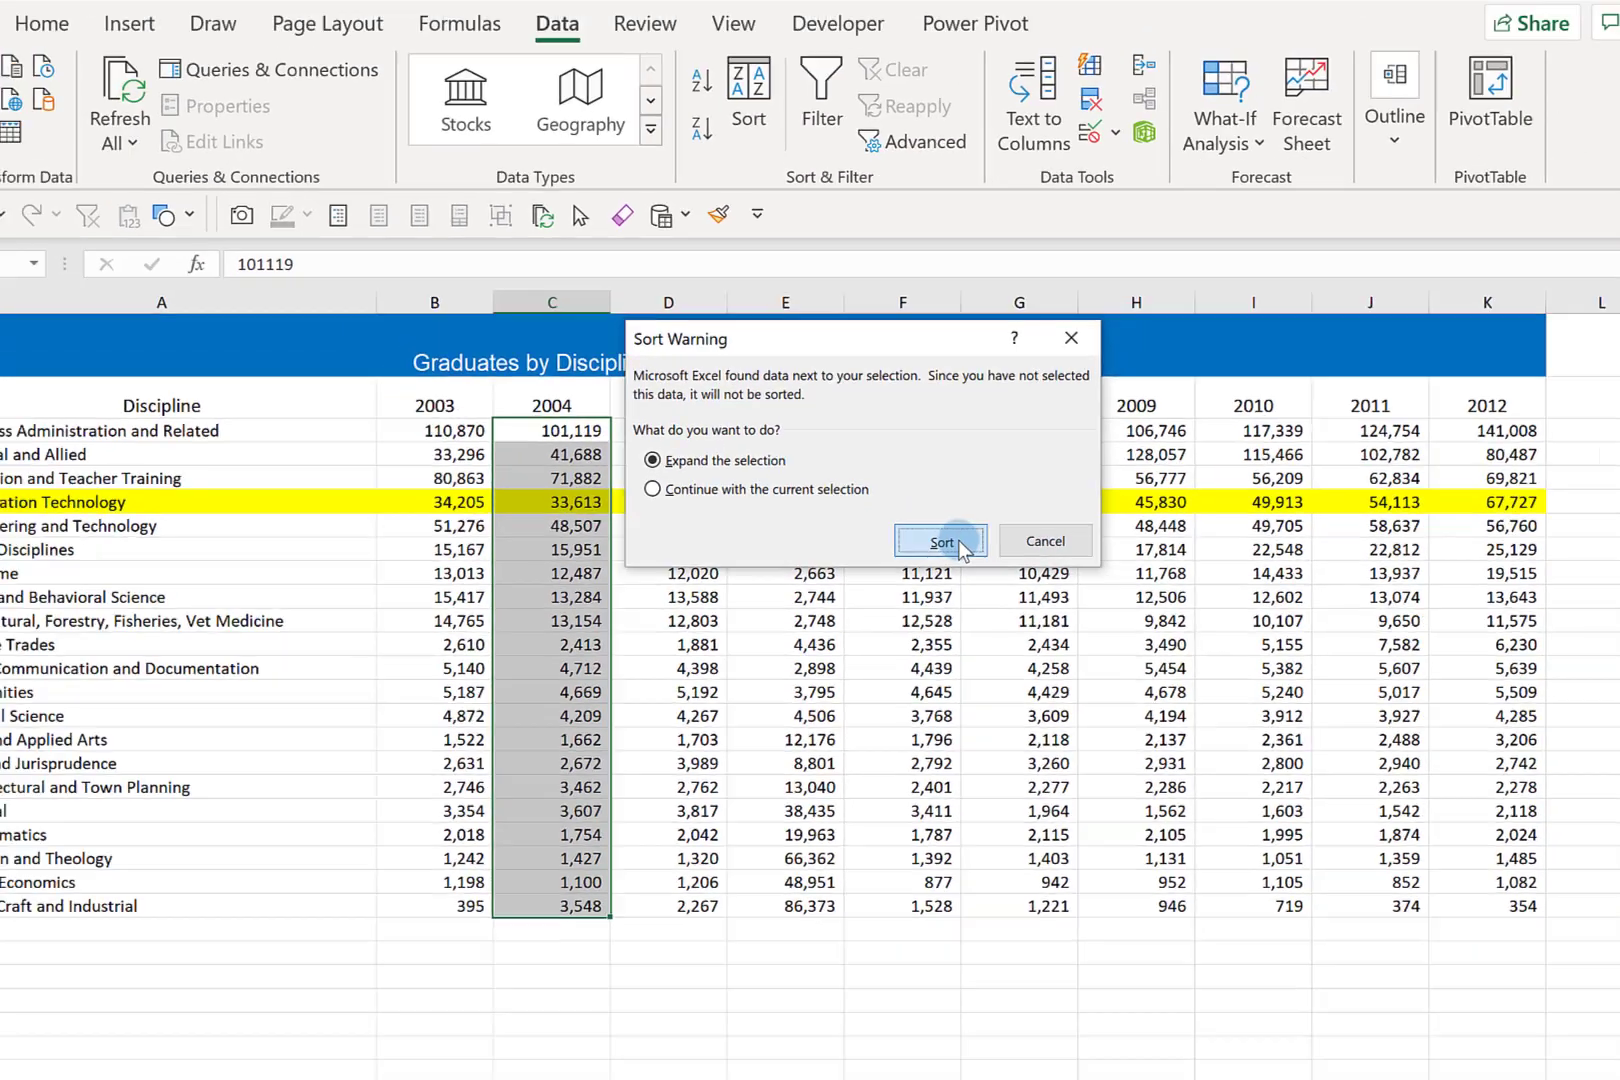
left_click(1047, 541)
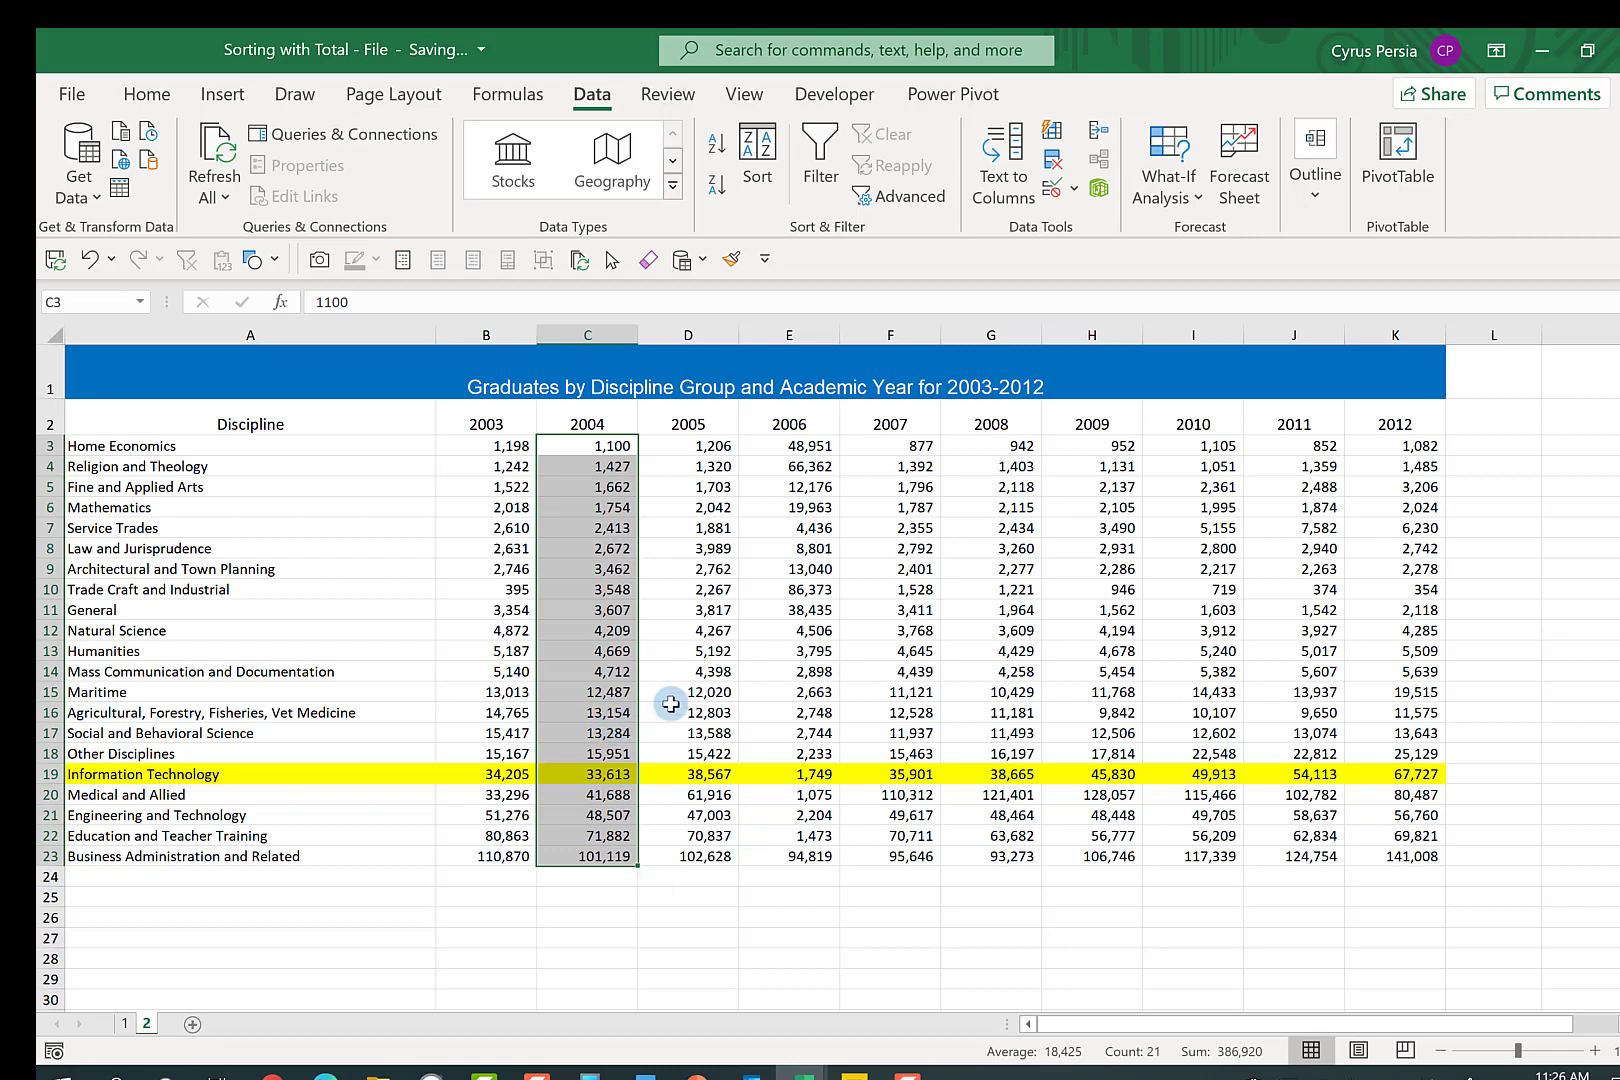
key("ctrl+z")
left_click(803, 628)
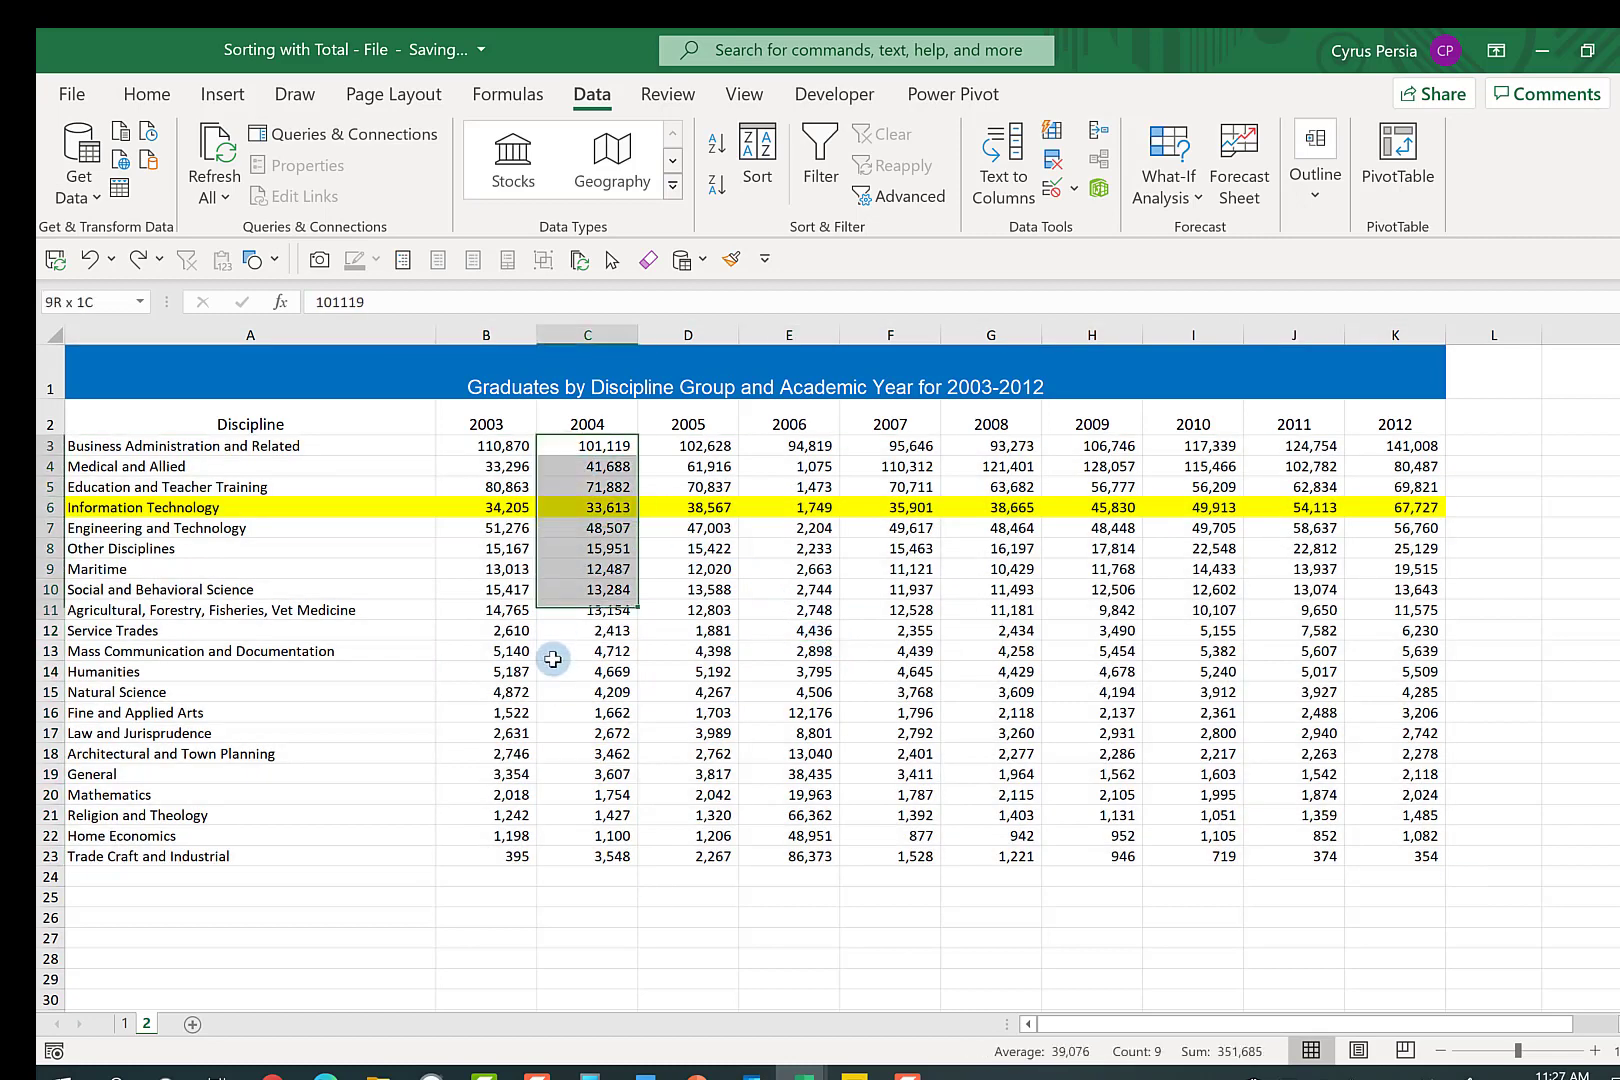
left_click_drag(551, 673, 561, 858)
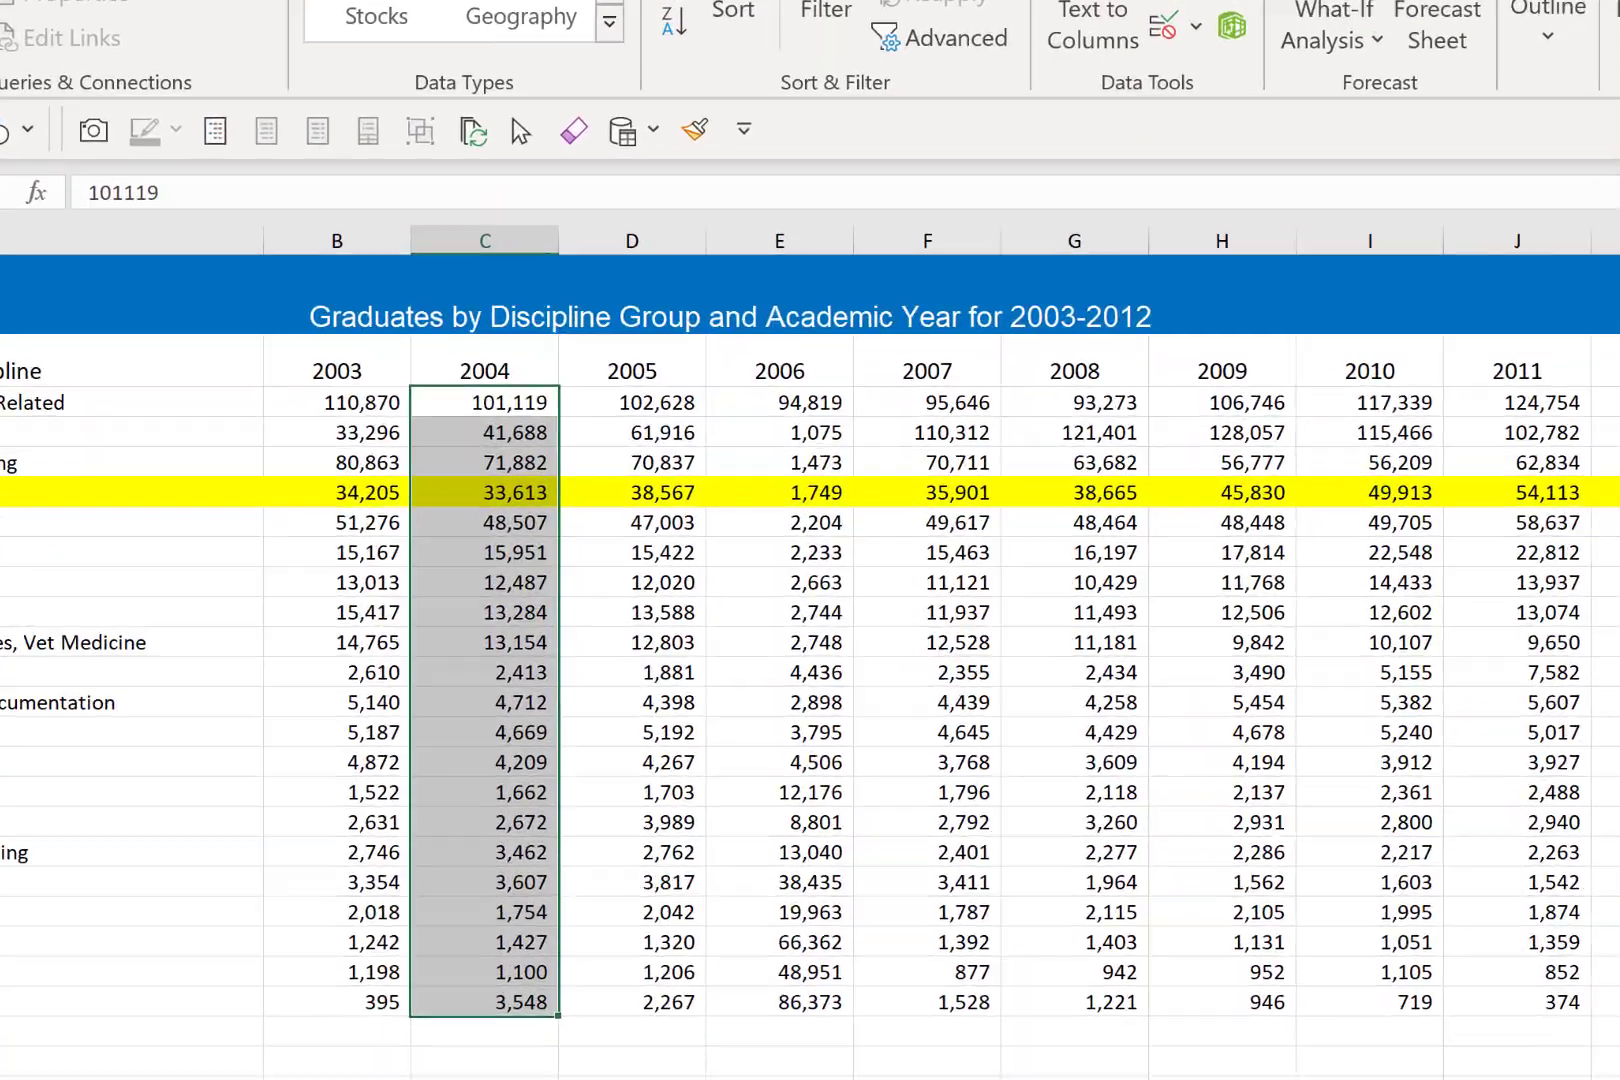
left_click(716, 150)
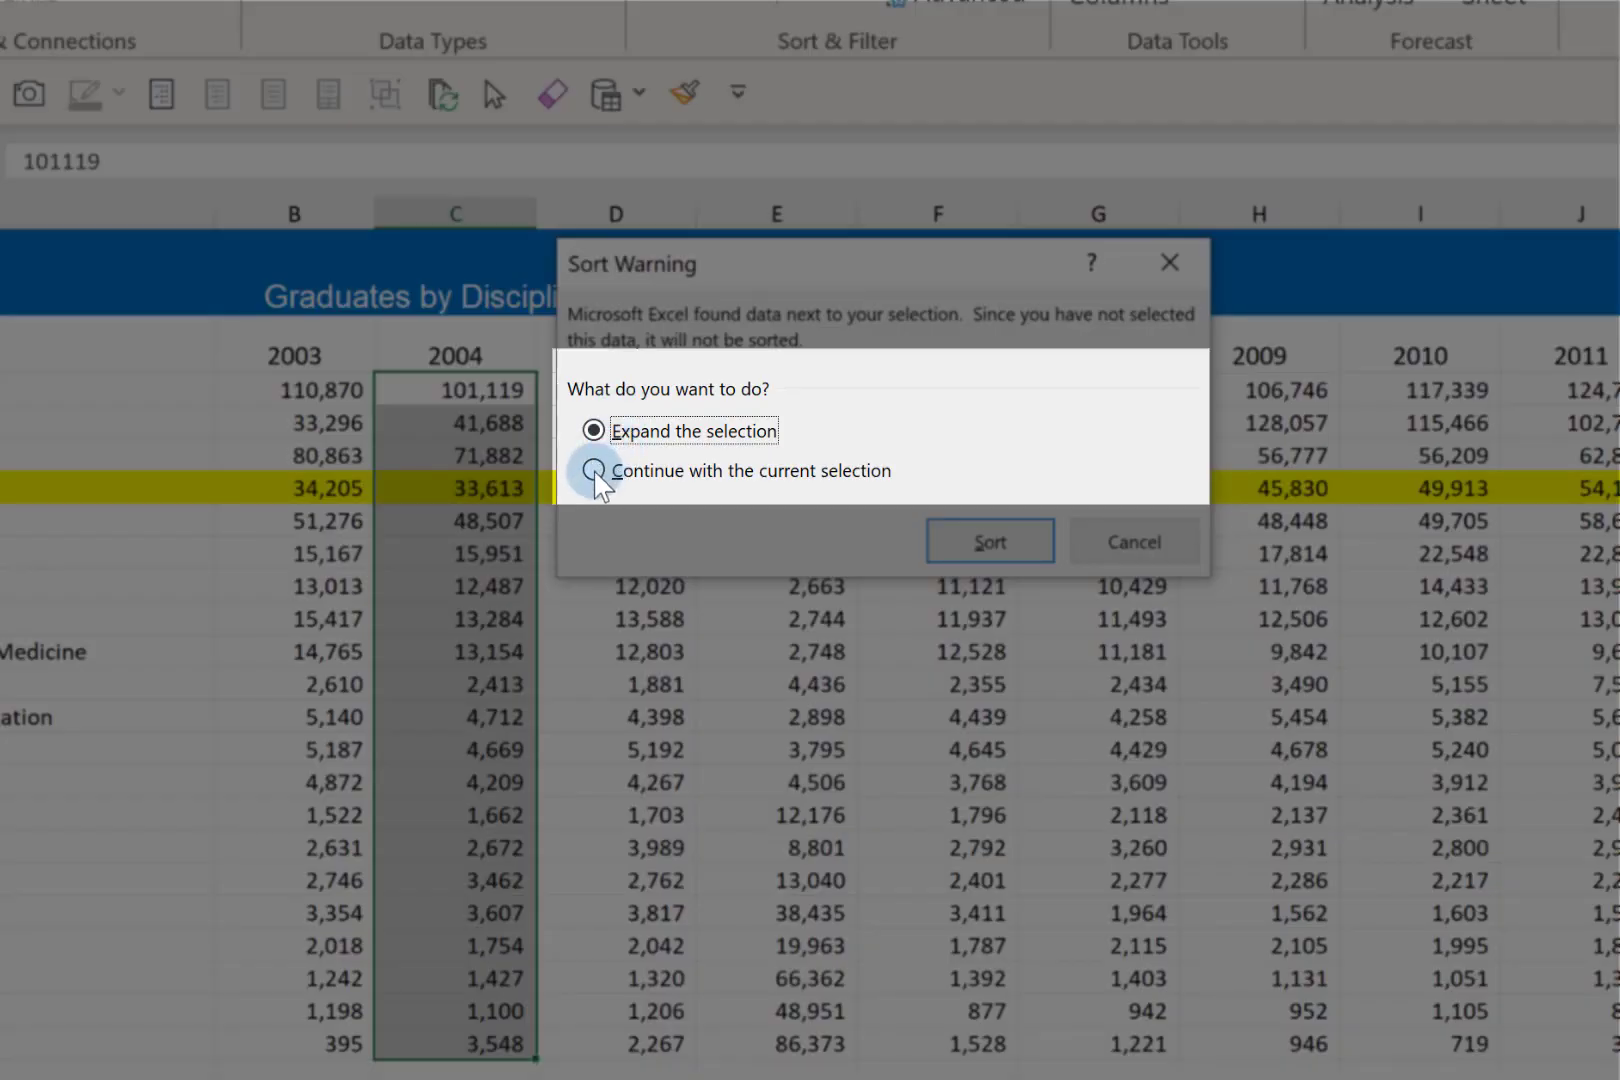
left_click(593, 471)
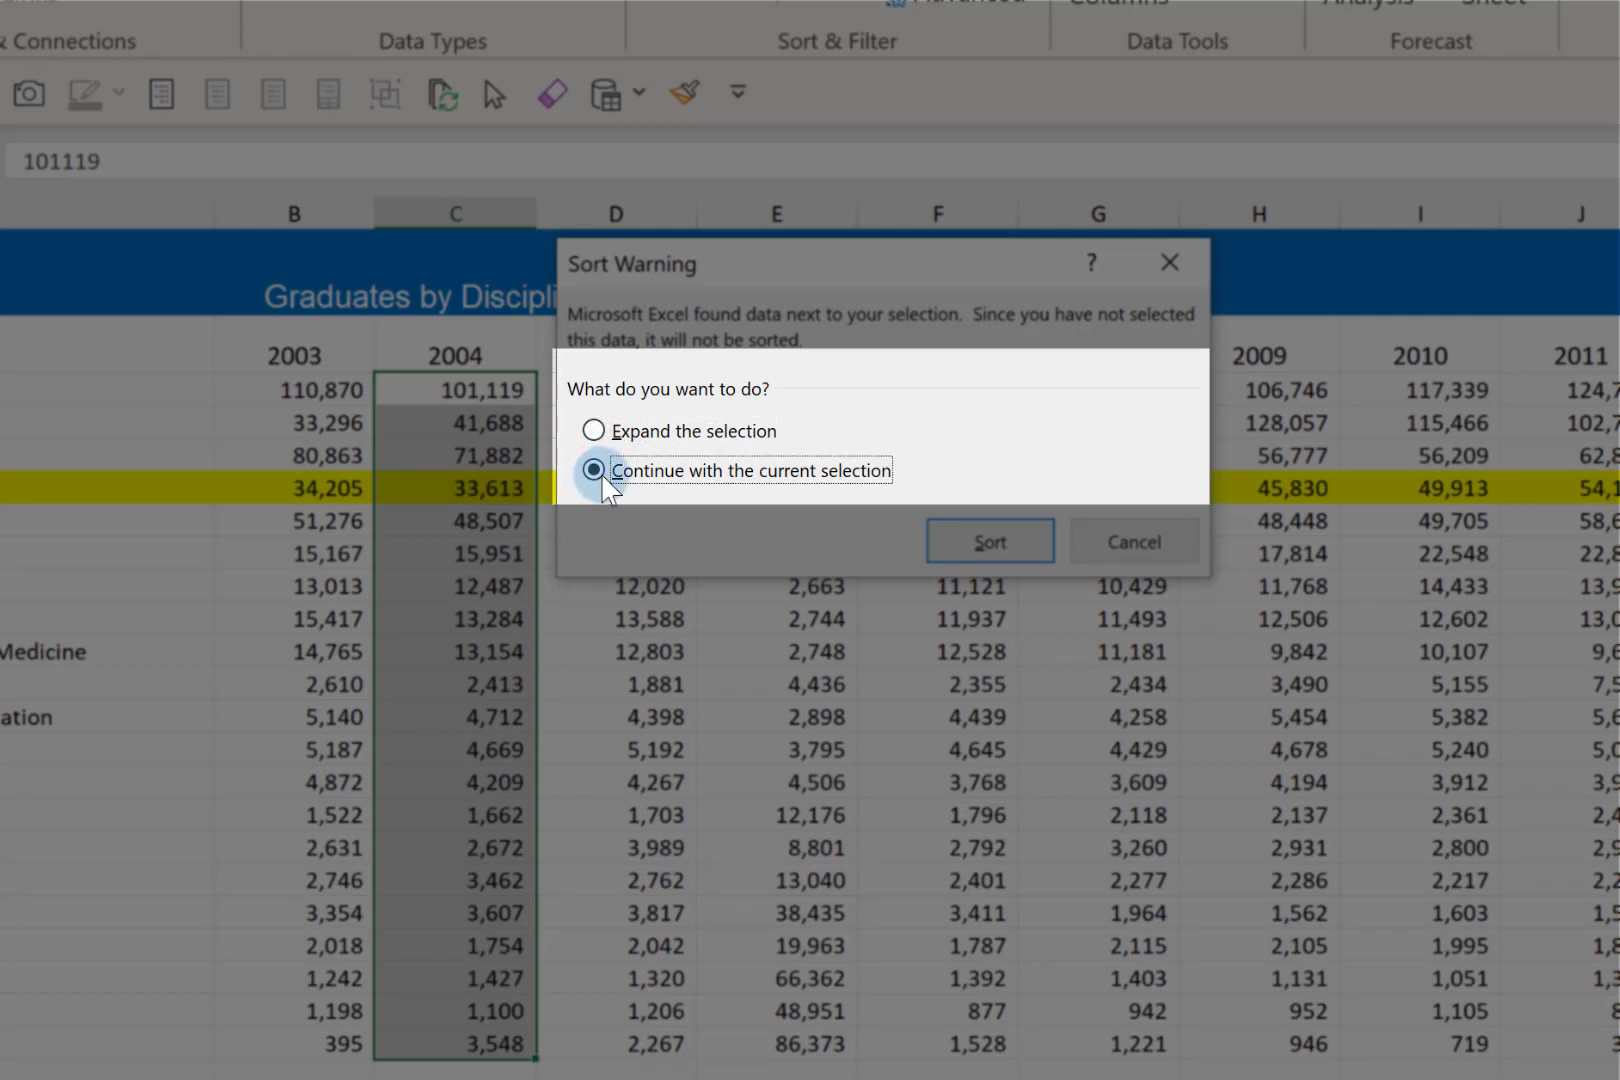
left_click_drag(873, 272, 1047, 138)
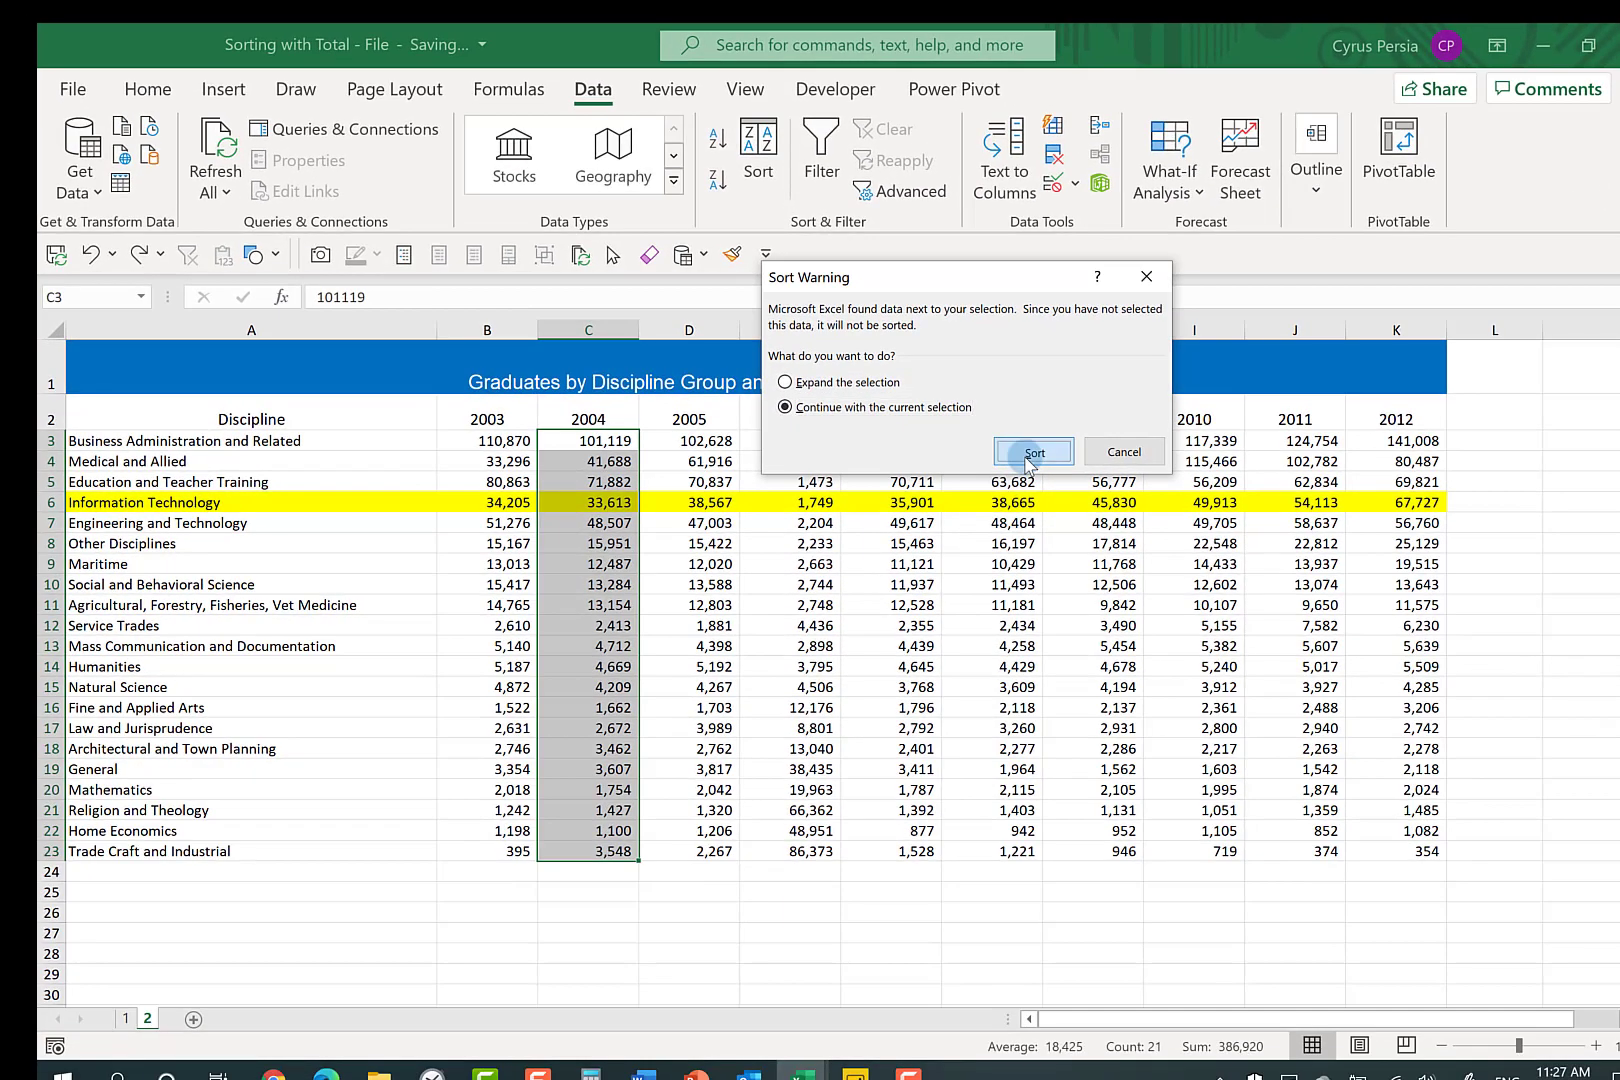
left_click(1034, 452)
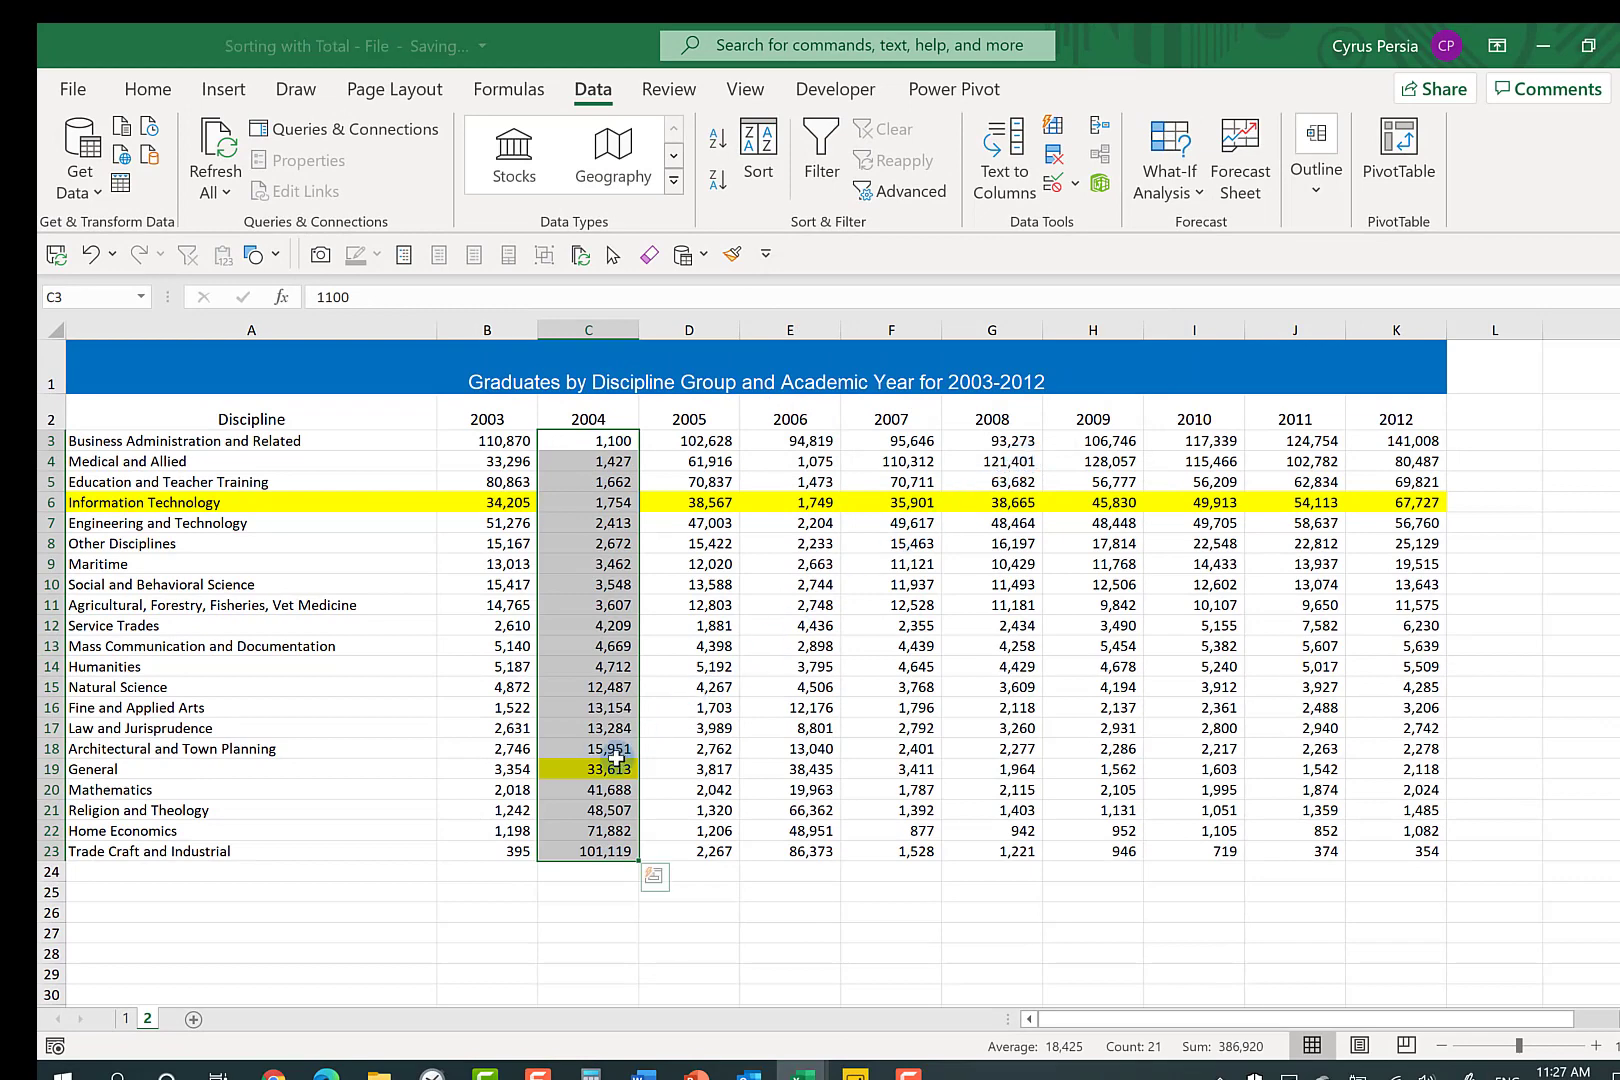
left_click(790, 685)
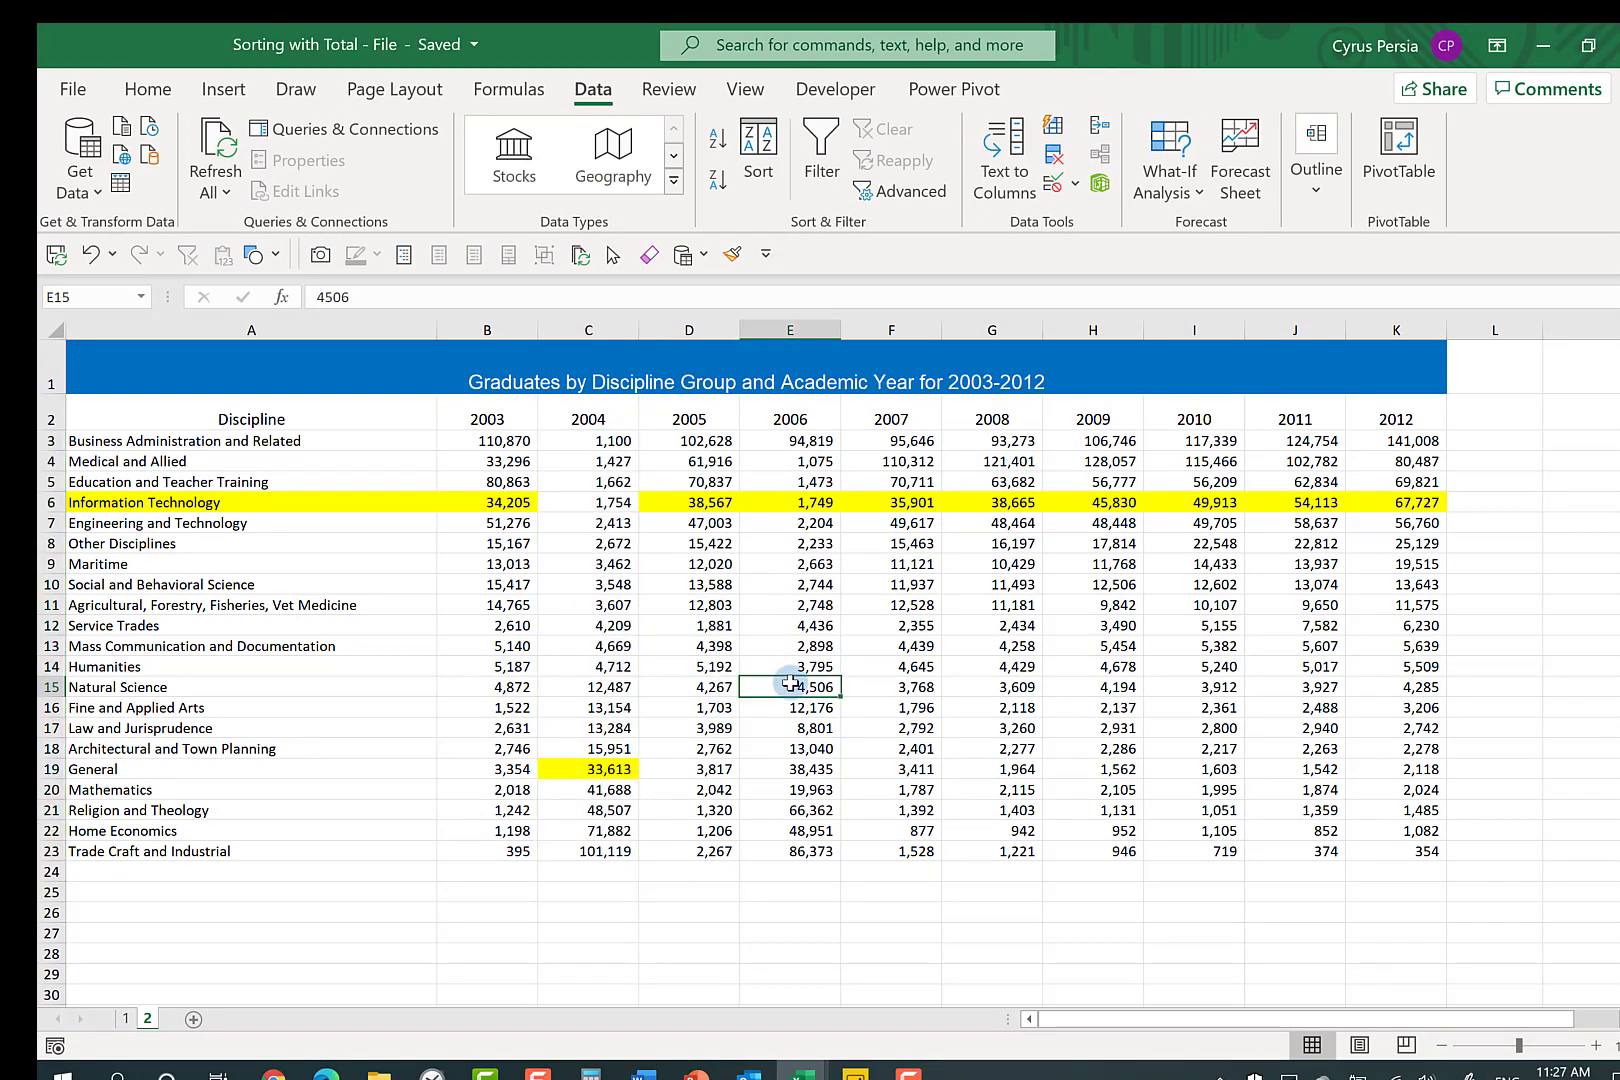
left_click(587, 769)
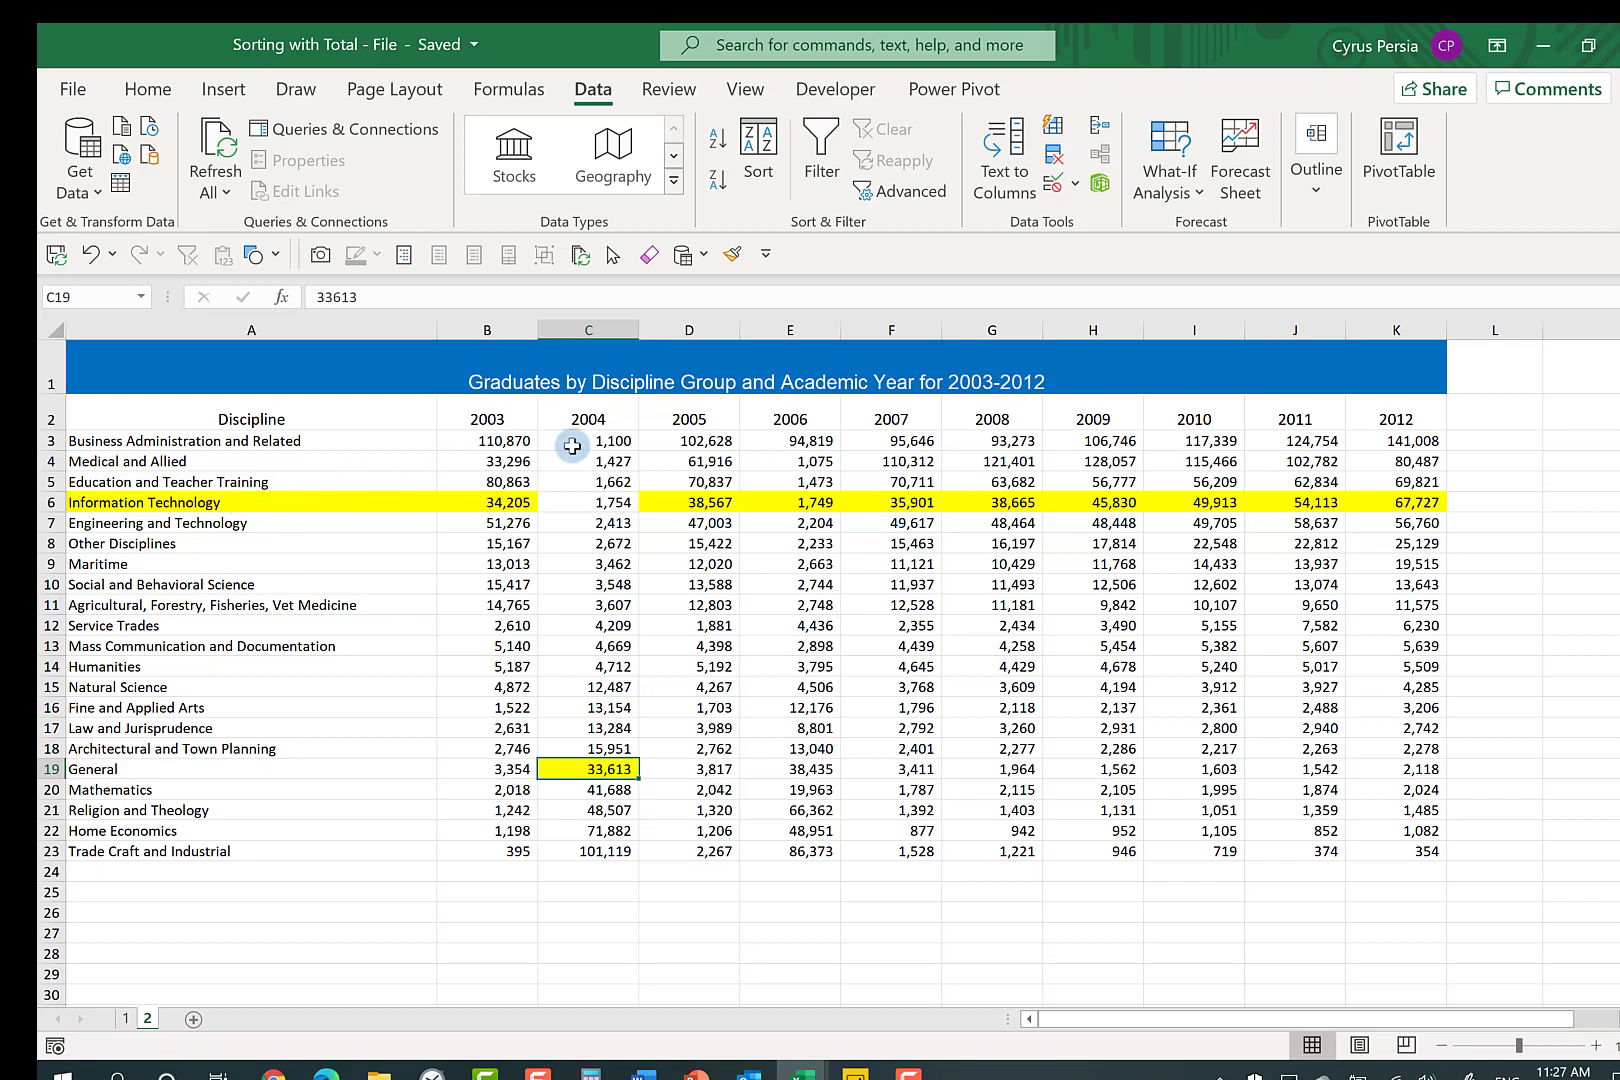
left_click_drag(582, 441, 583, 858)
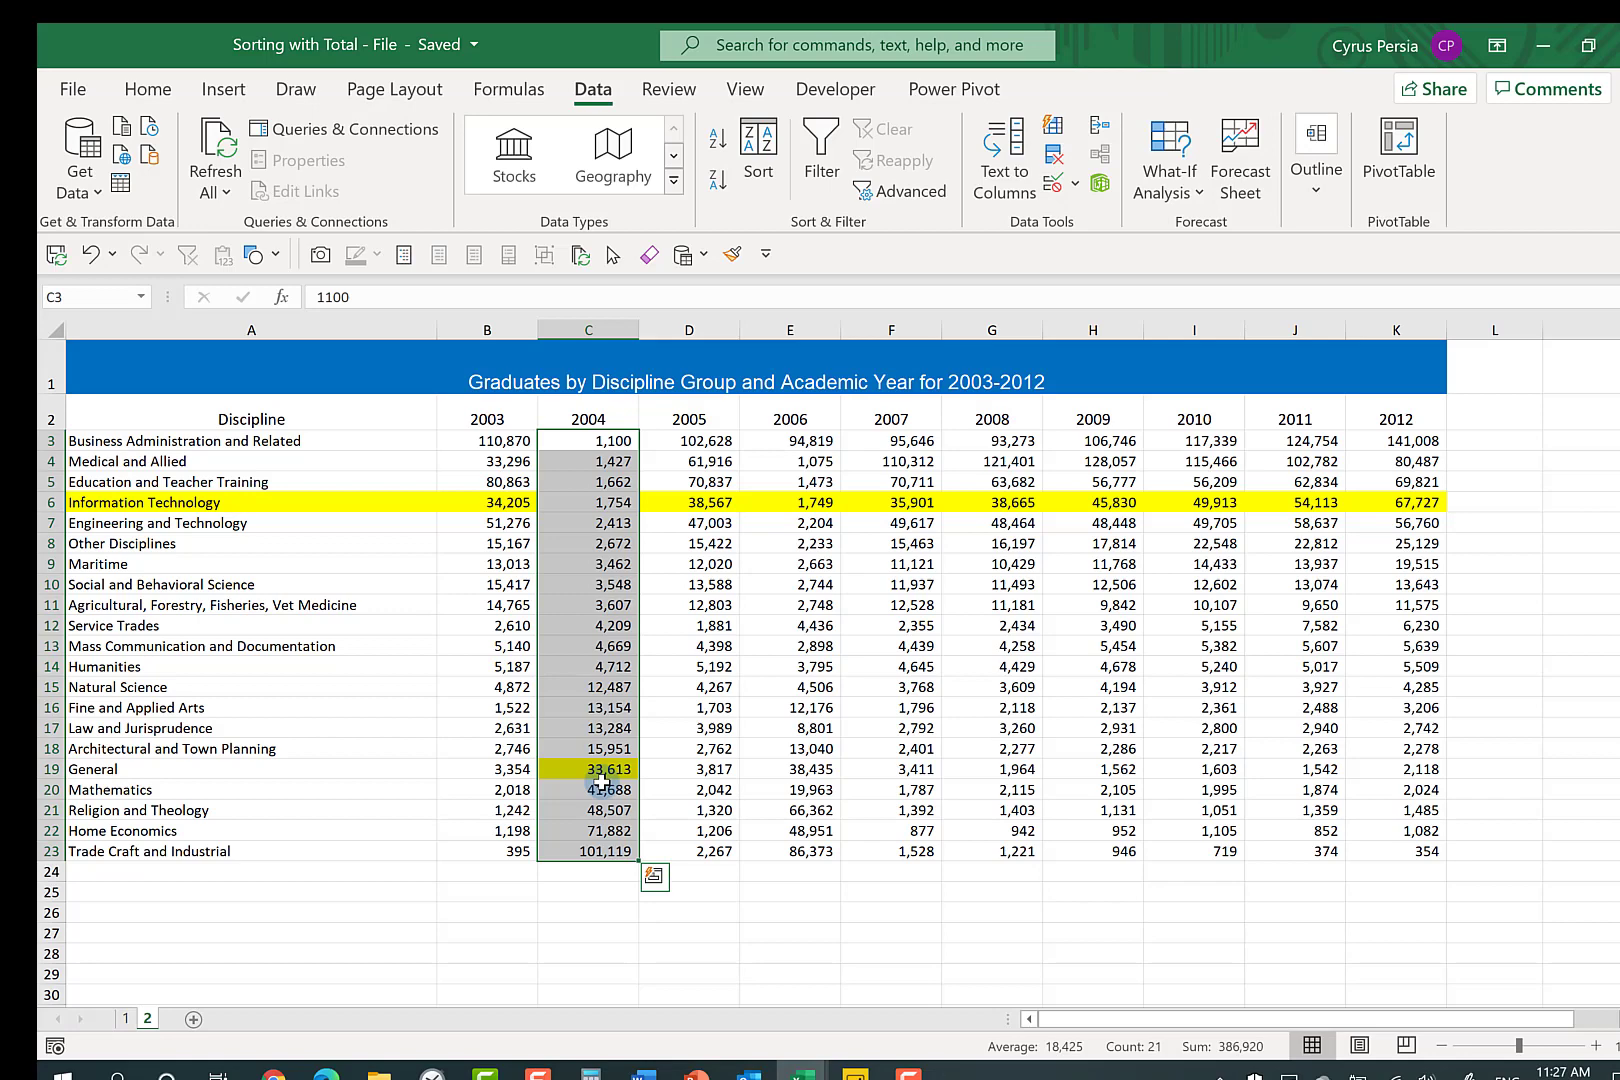
- Undo the single-column sort so the 2004 figures return to their disciplines
key("alt+a")
key("s")
key("d")
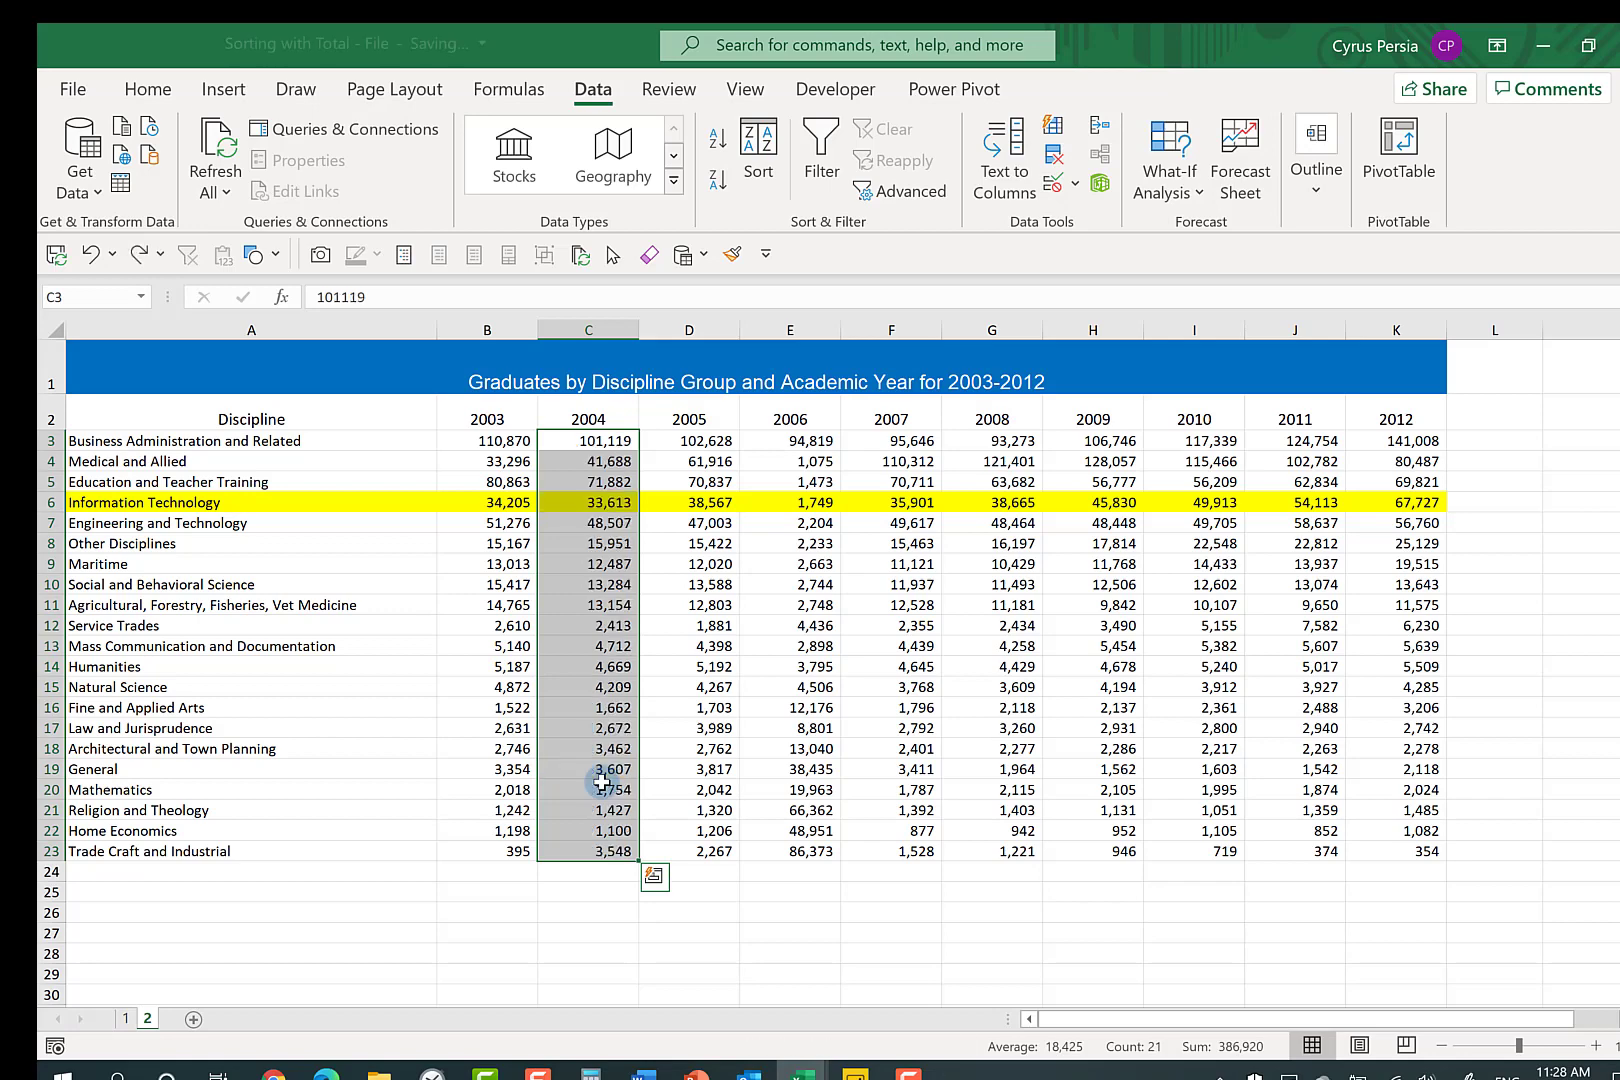
left_click(847, 600)
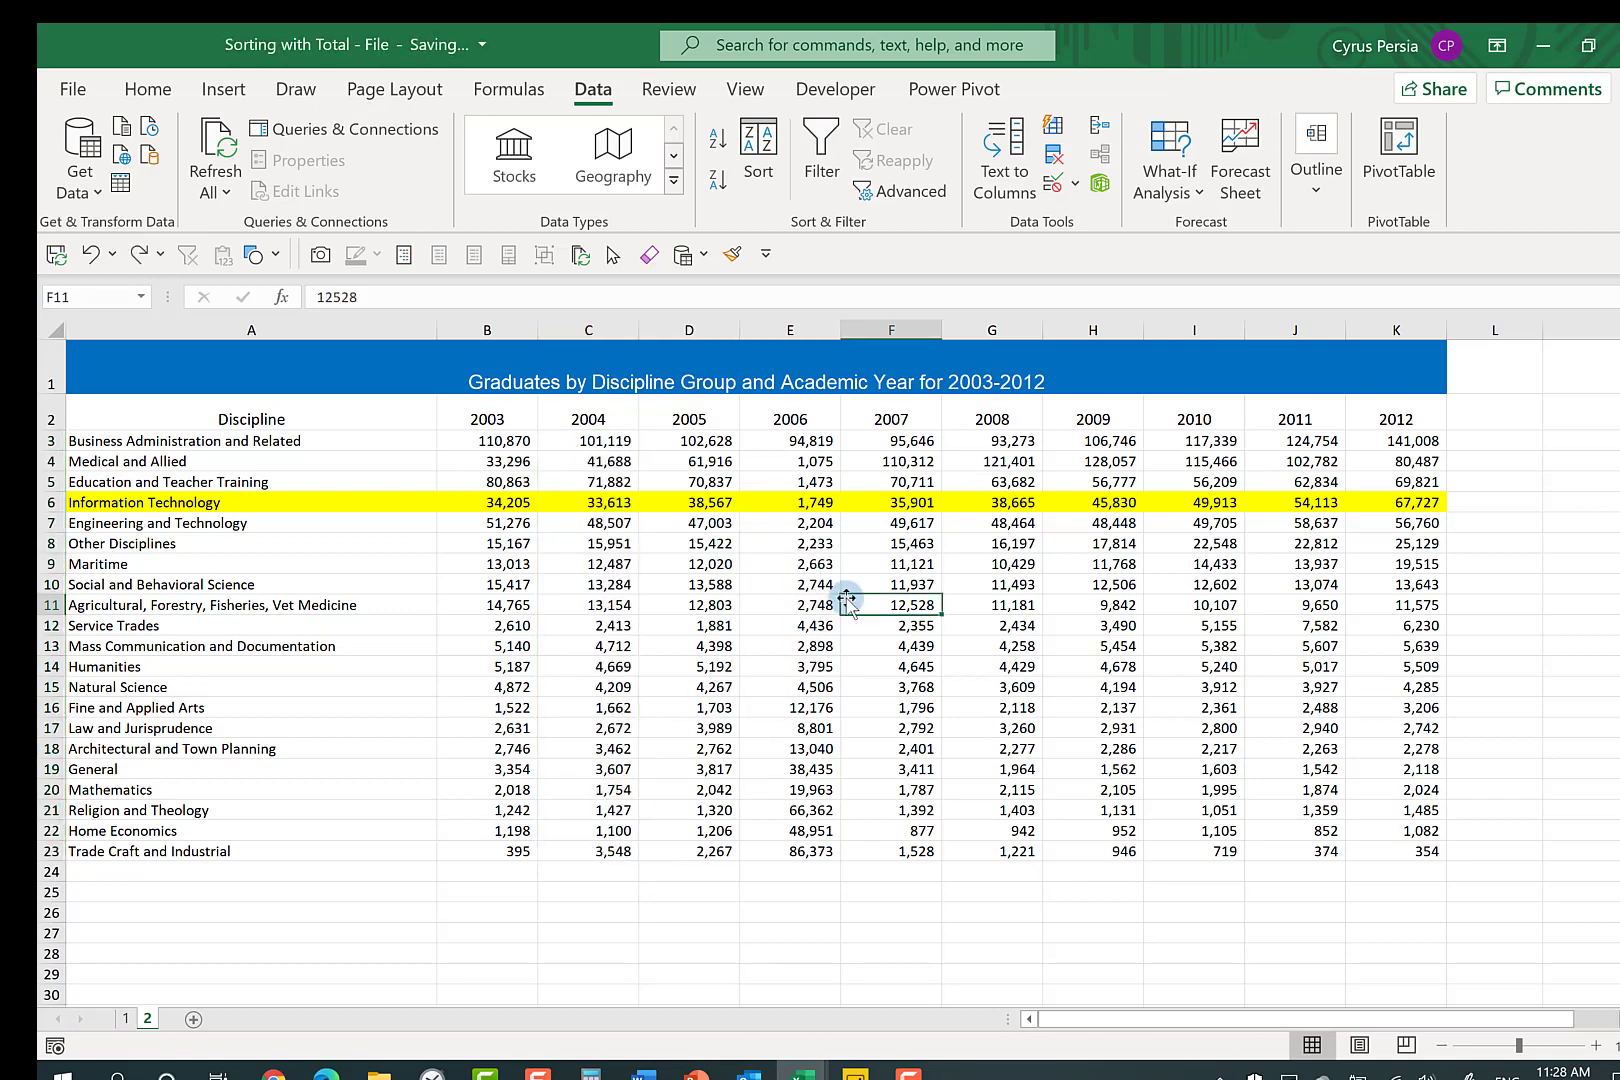
- Enter 'Total' in A24 and select B24:K24 for the yearly totals
left_click(195, 872)
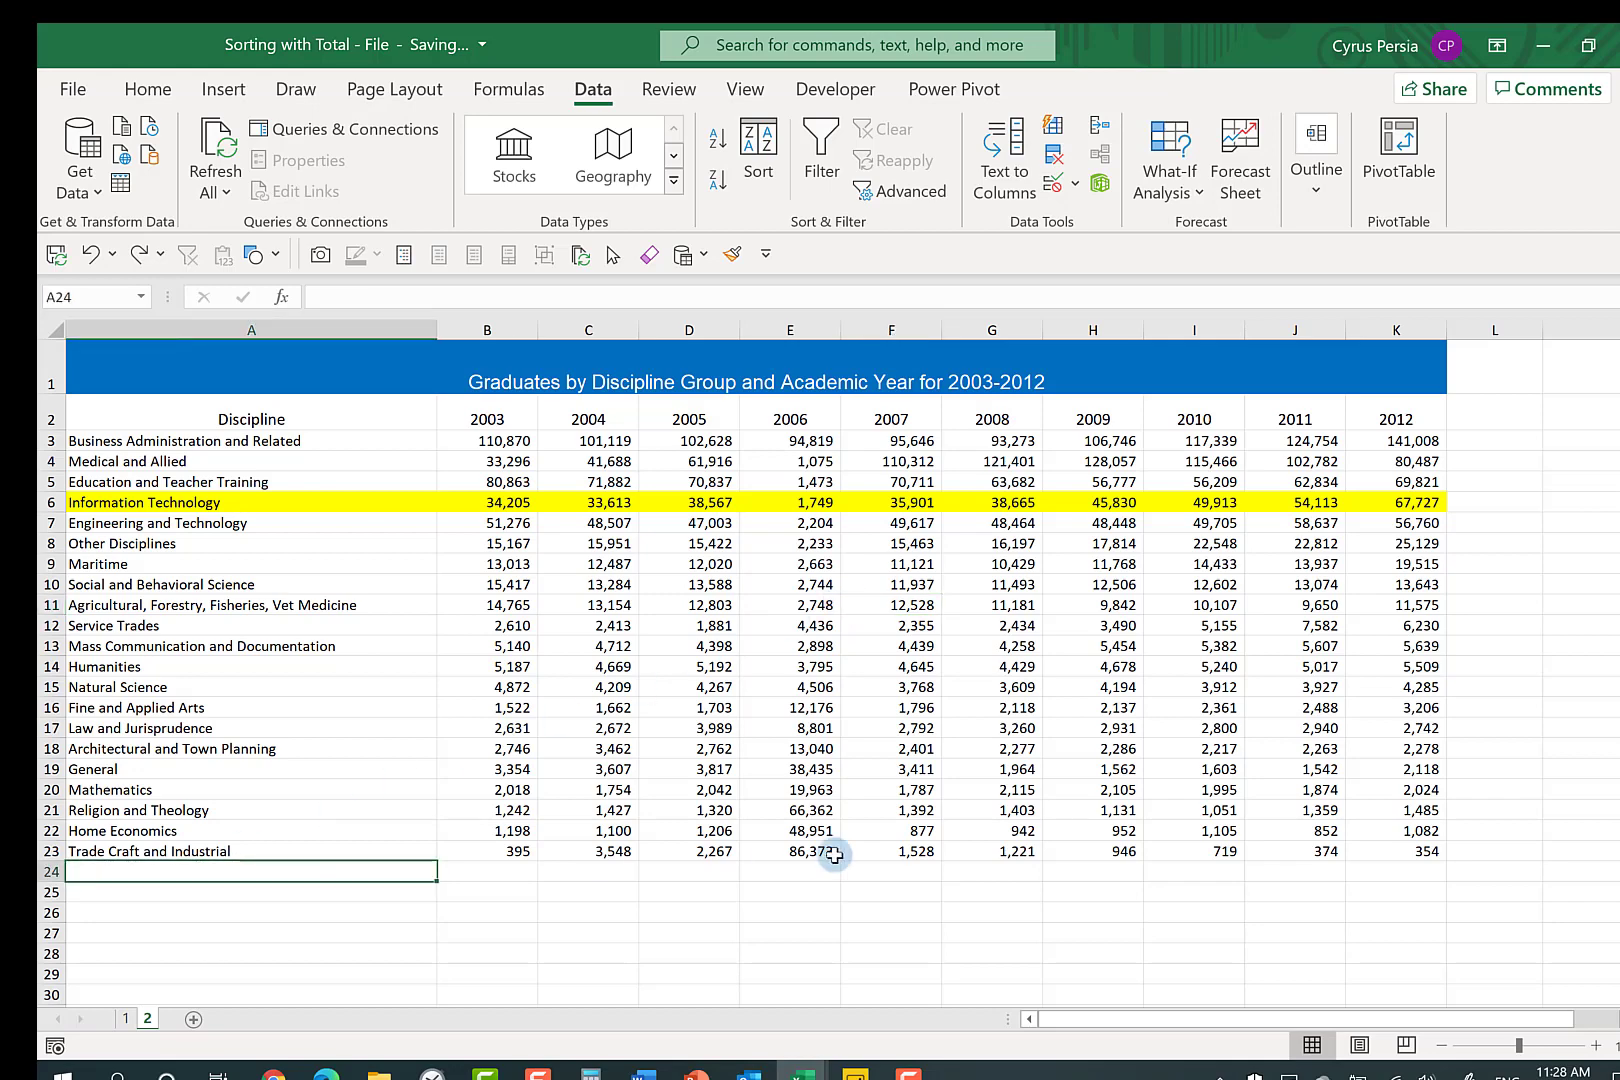
type("Total")
key("Tab")
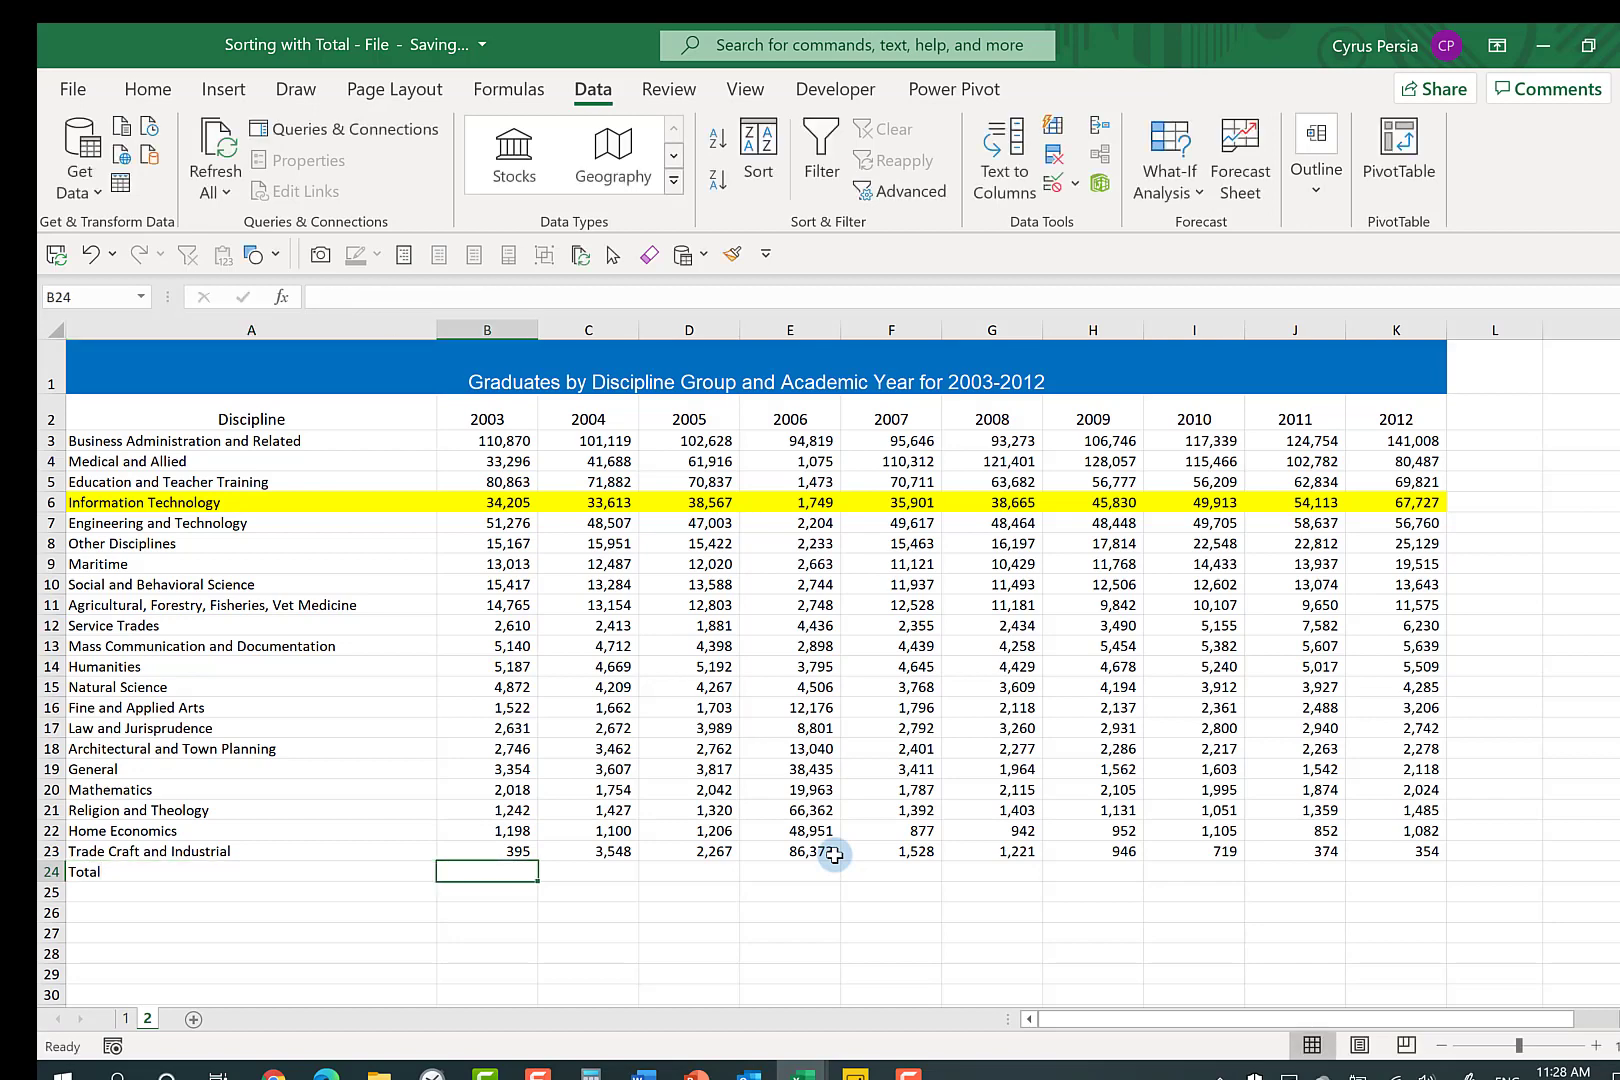
key("shift+Right")
key("shift+Right")
key("shift+Right")
key("shift+Right")
key("shift+Right")
key("shift+Right")
key("shift+Right")
key("shift+Right")
key("shift+Right")
key("shift+Right")
key("shift+Left")
left_click(147, 89)
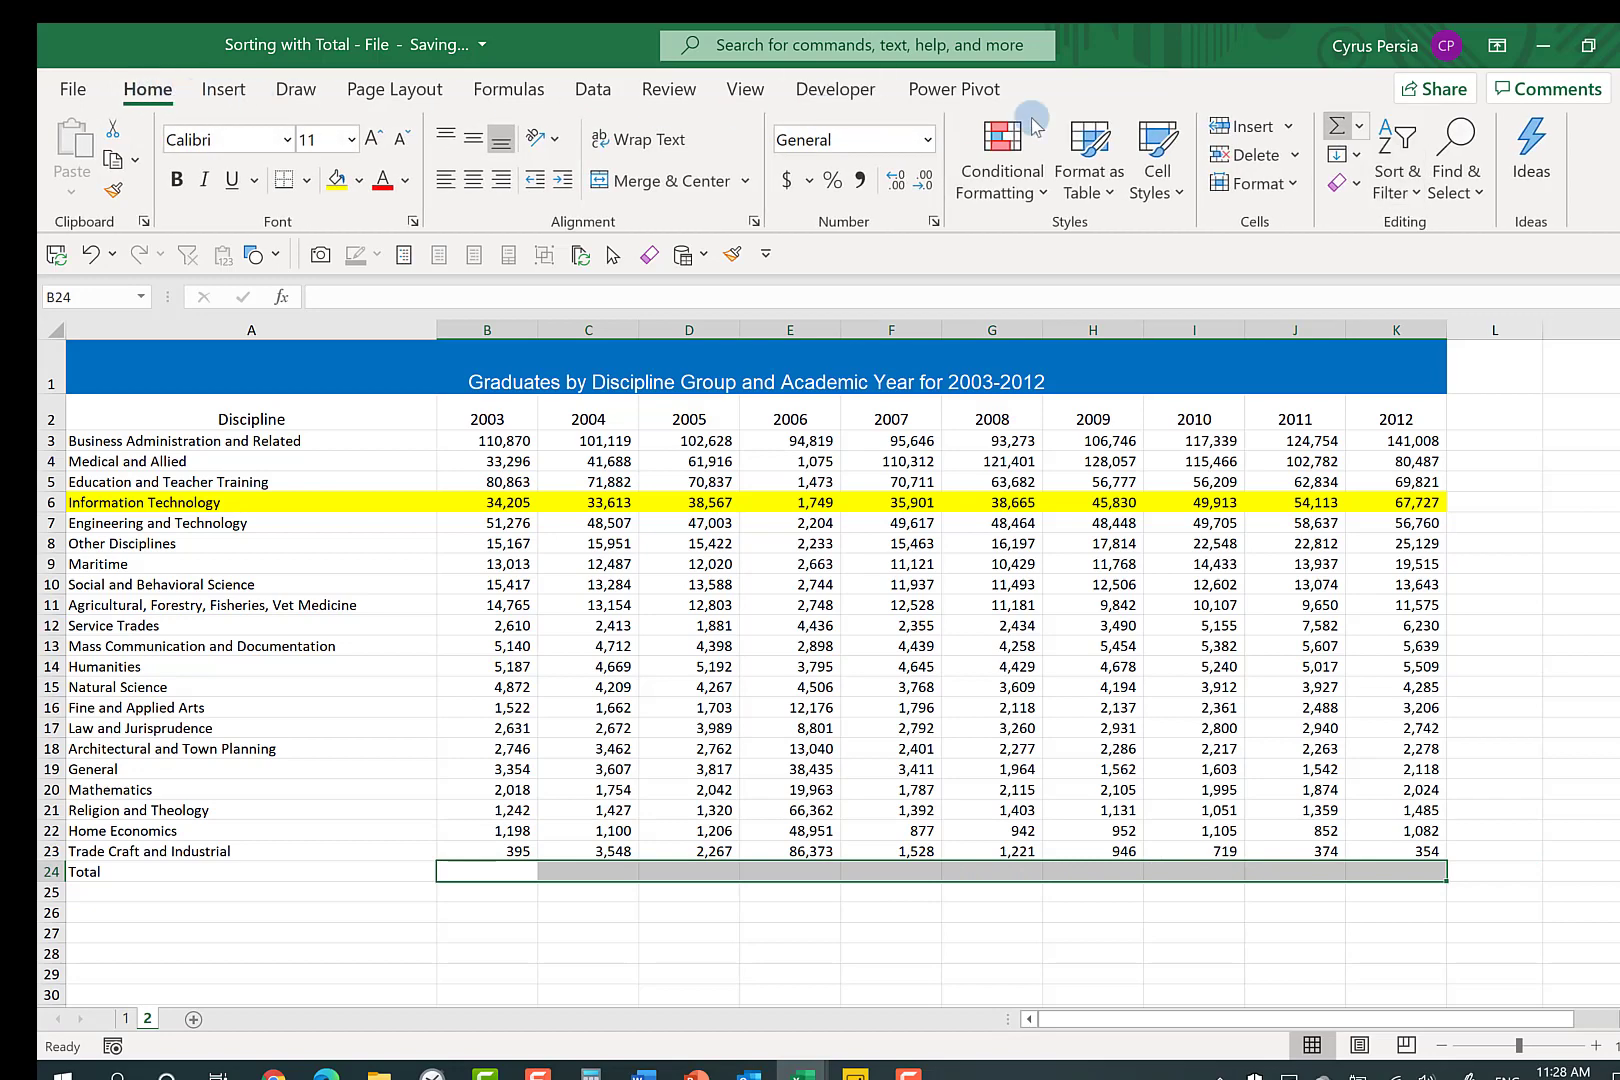
- AutoSum each year into row 24 (403,790 to 524,629) and fill A24:K24 green
left_click(1336, 128)
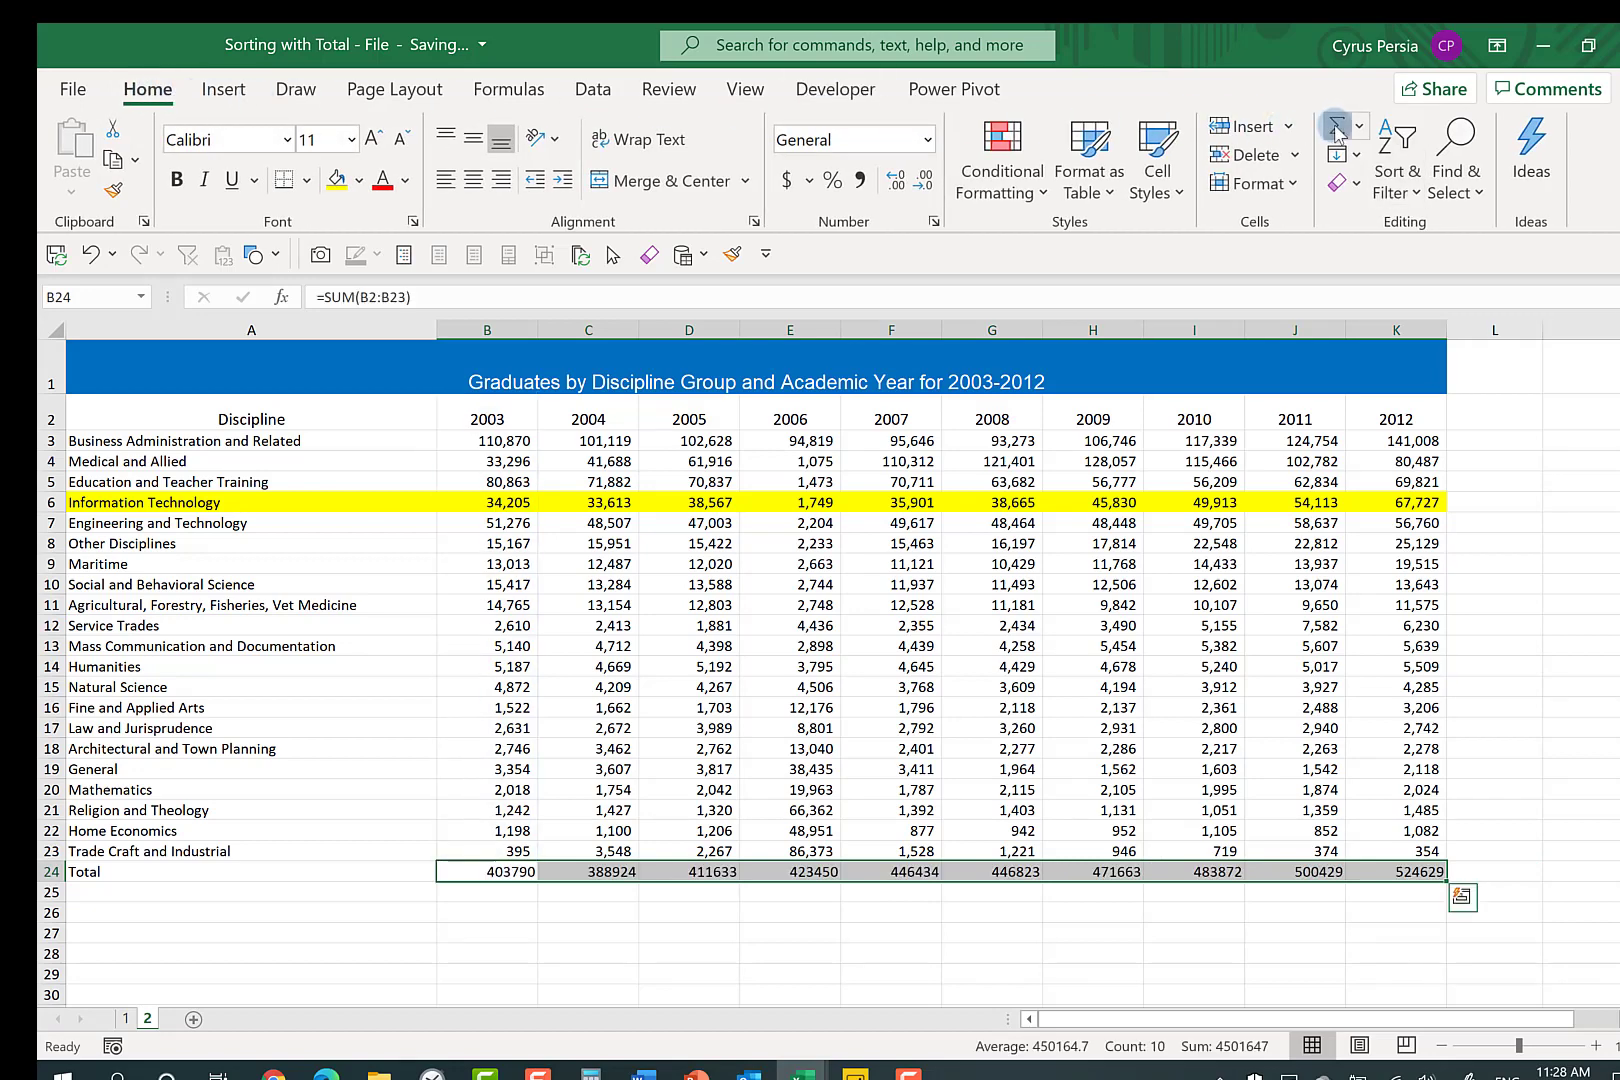
left_click(1385, 817)
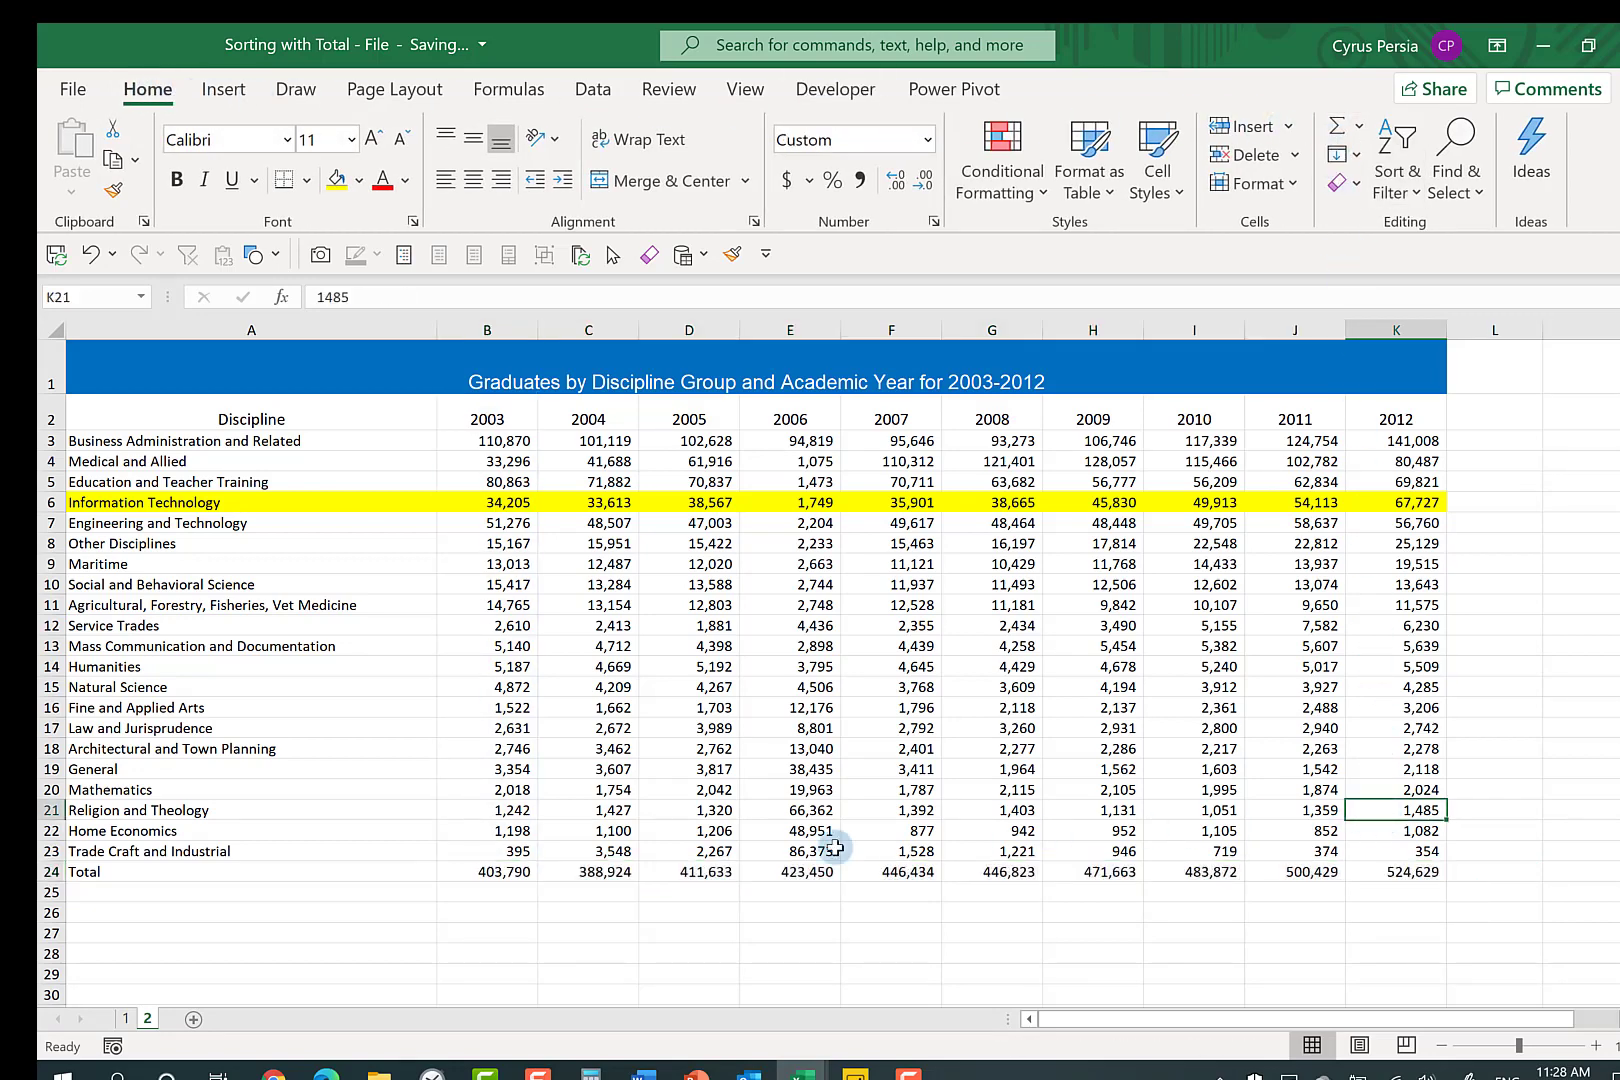
left_click(418, 879)
left_click_drag(418, 879, 1390, 874)
left_click(359, 180)
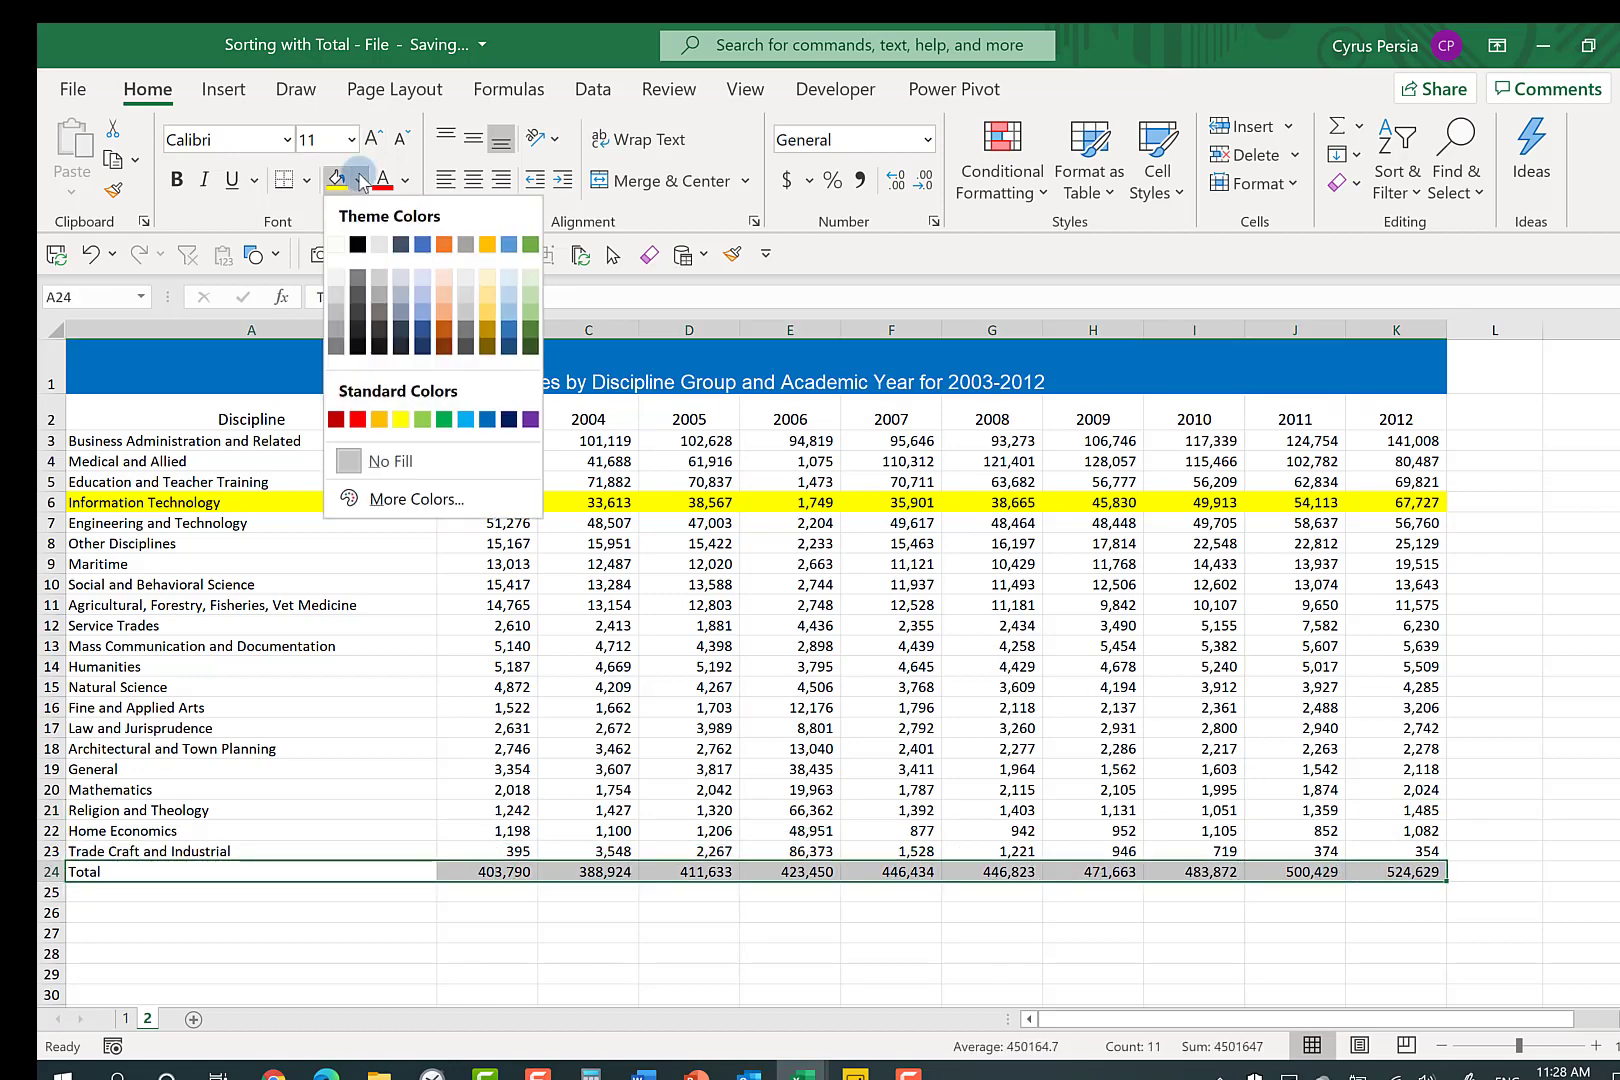
left_click(443, 419)
left_click(734, 623)
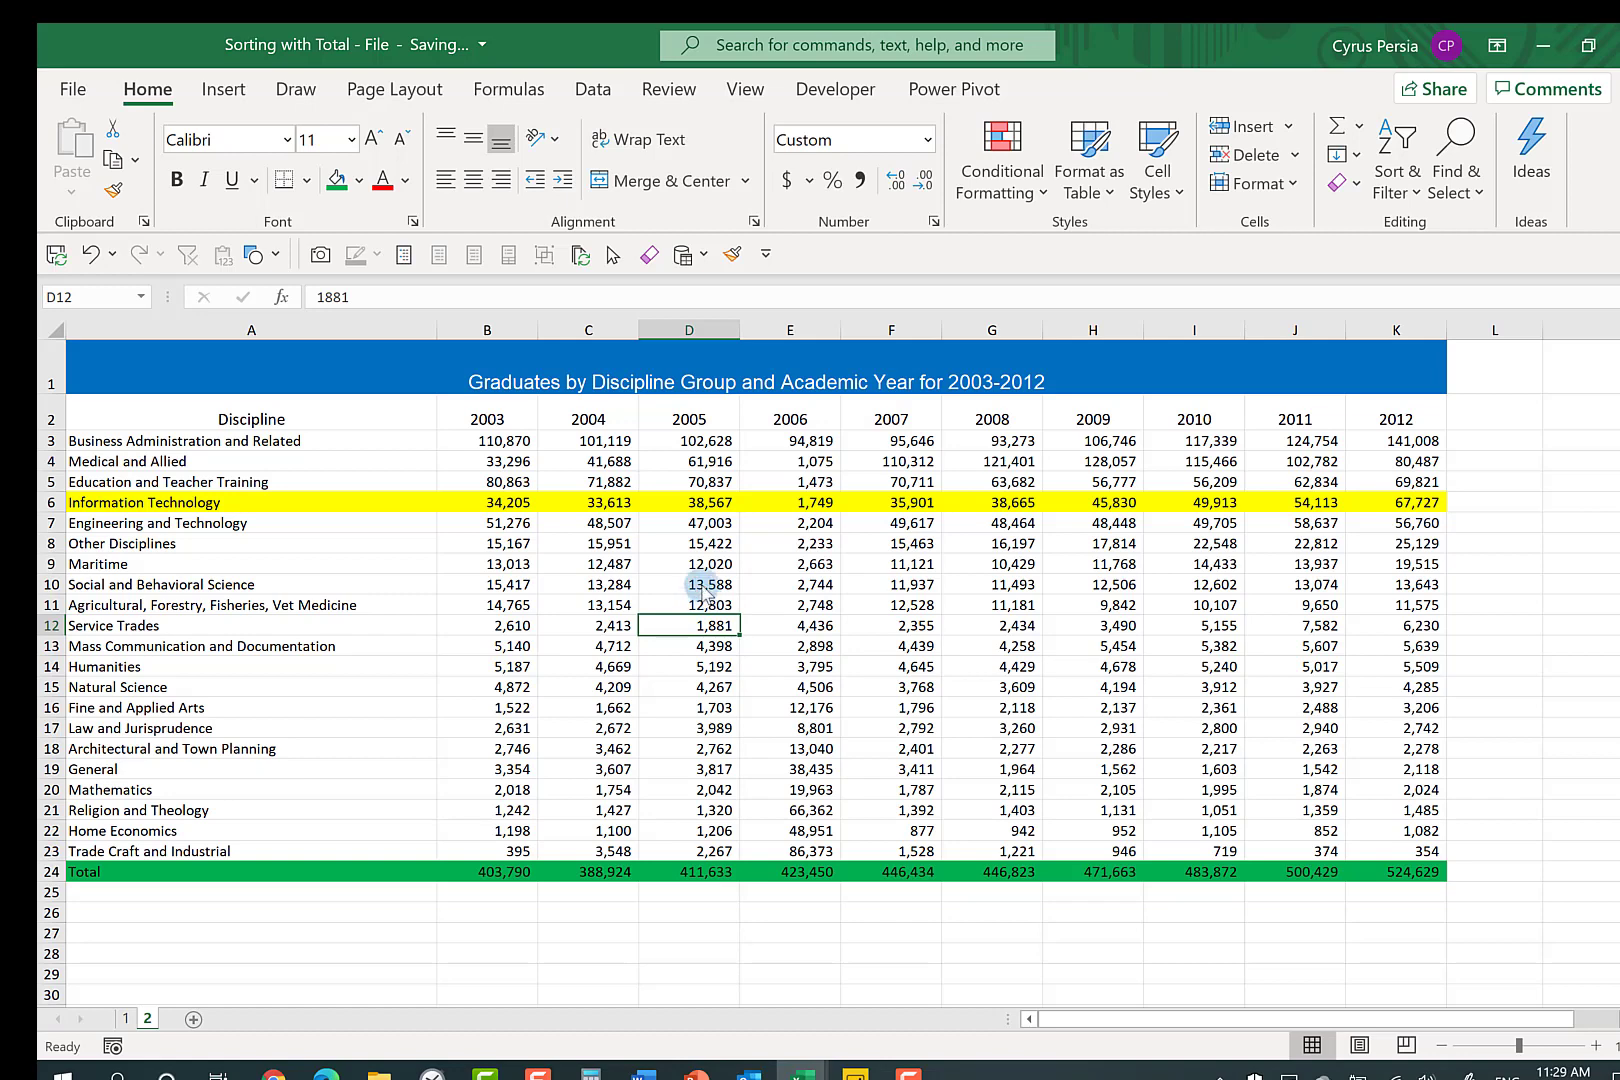
- Sort the rows by 2004 from smallest to largest
left_click(596, 90)
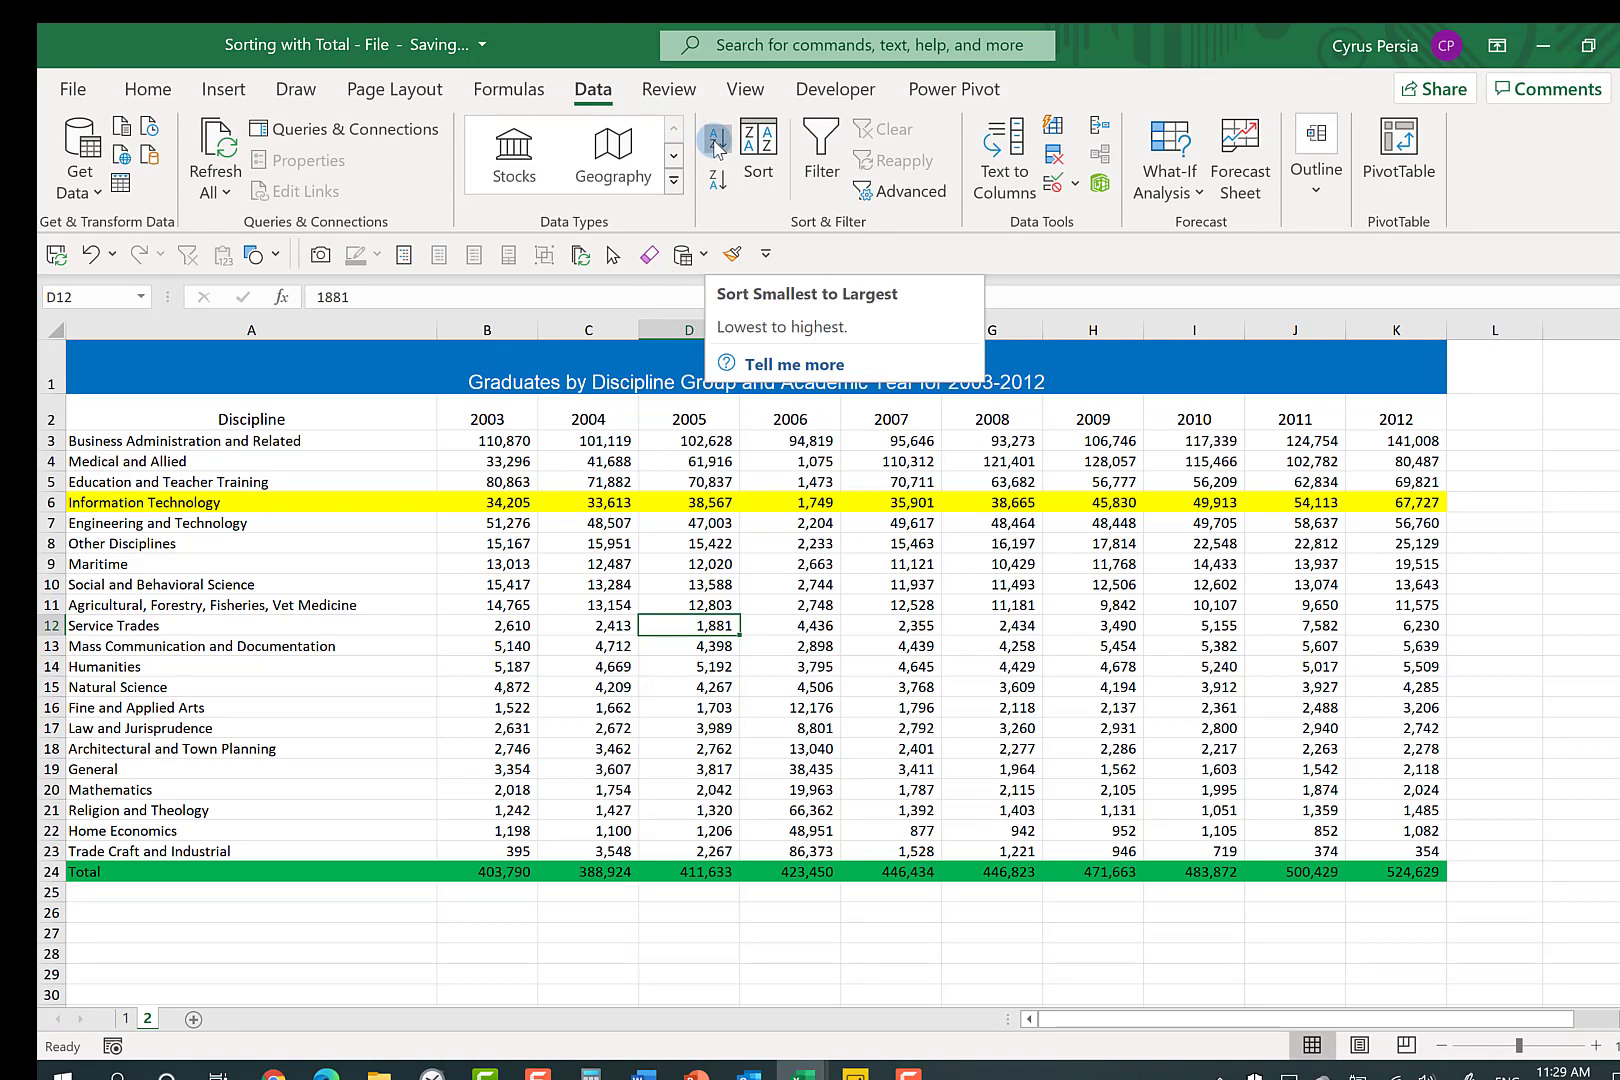
left_click(798, 566)
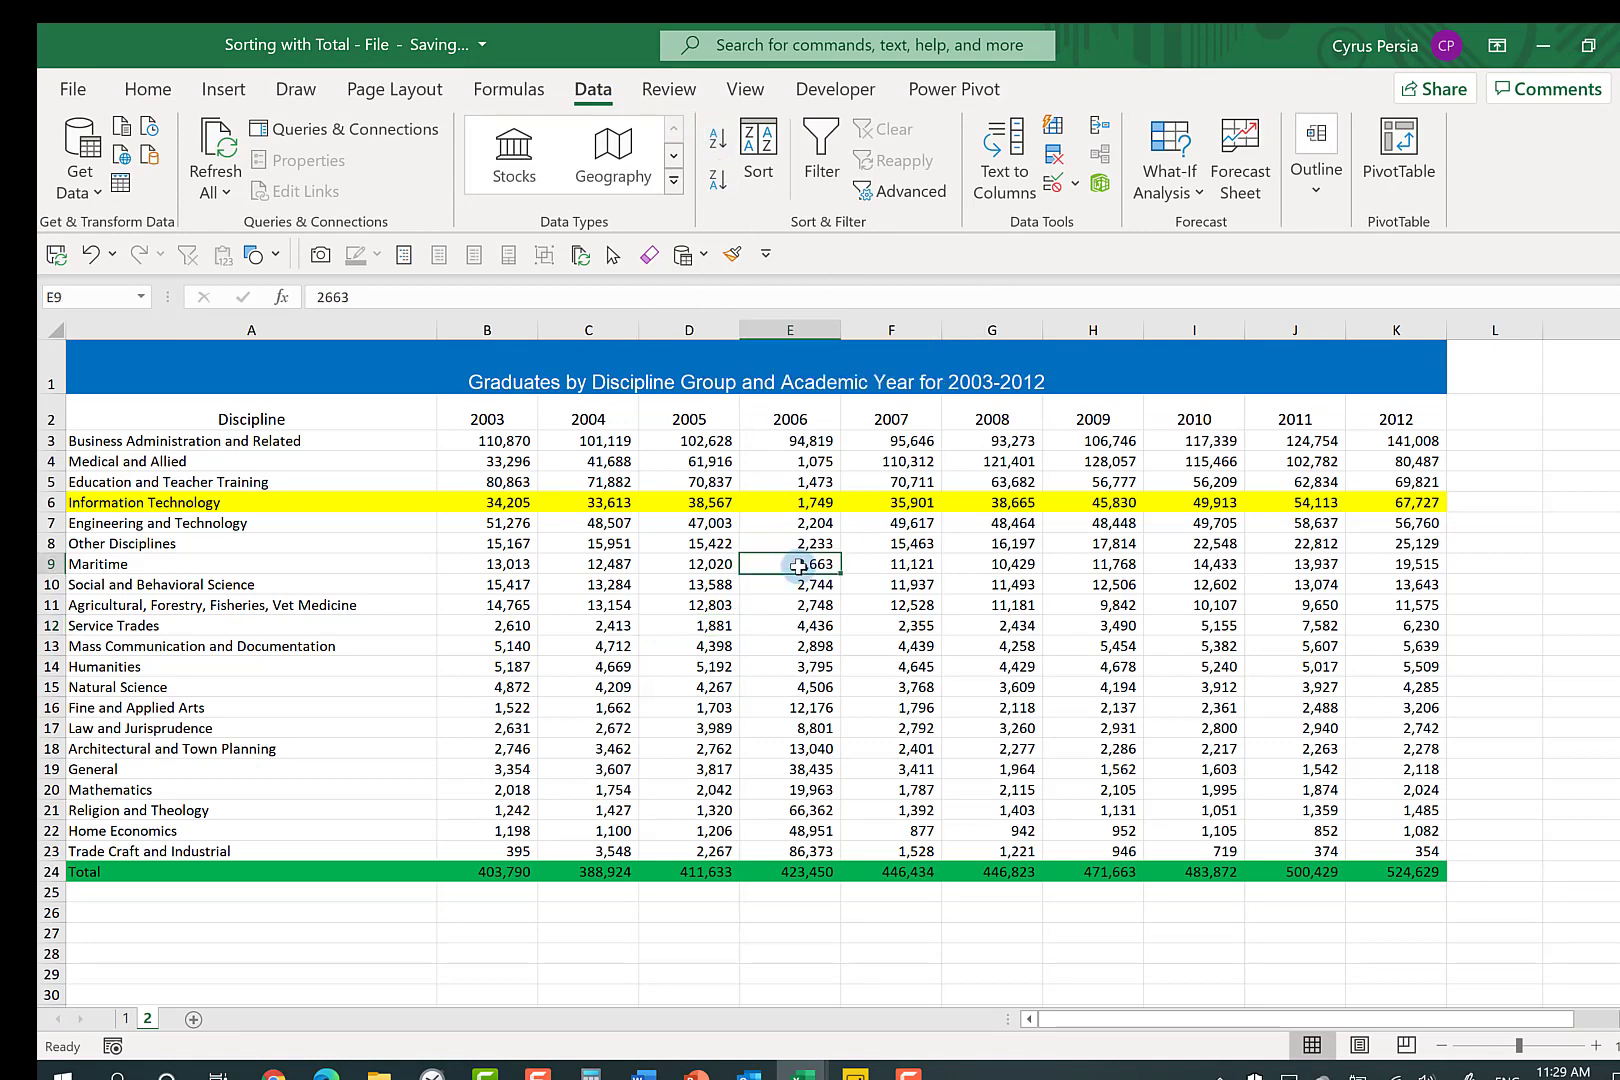
left_click(602, 455)
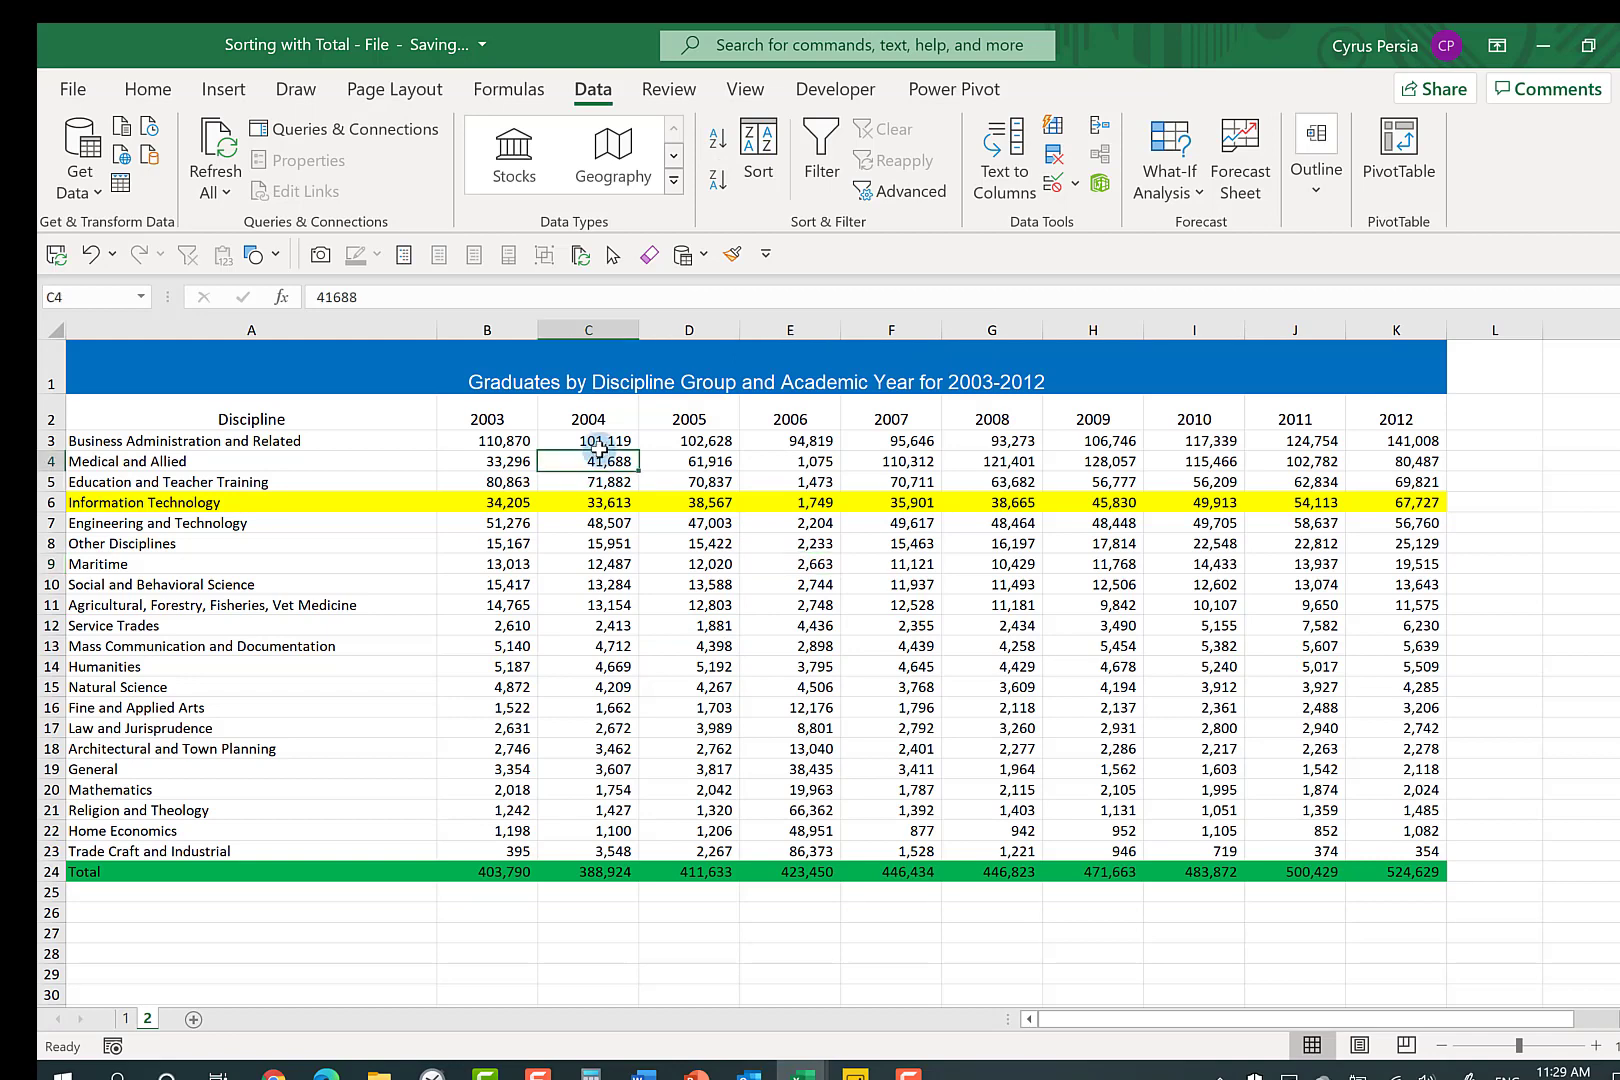
left_click(718, 140)
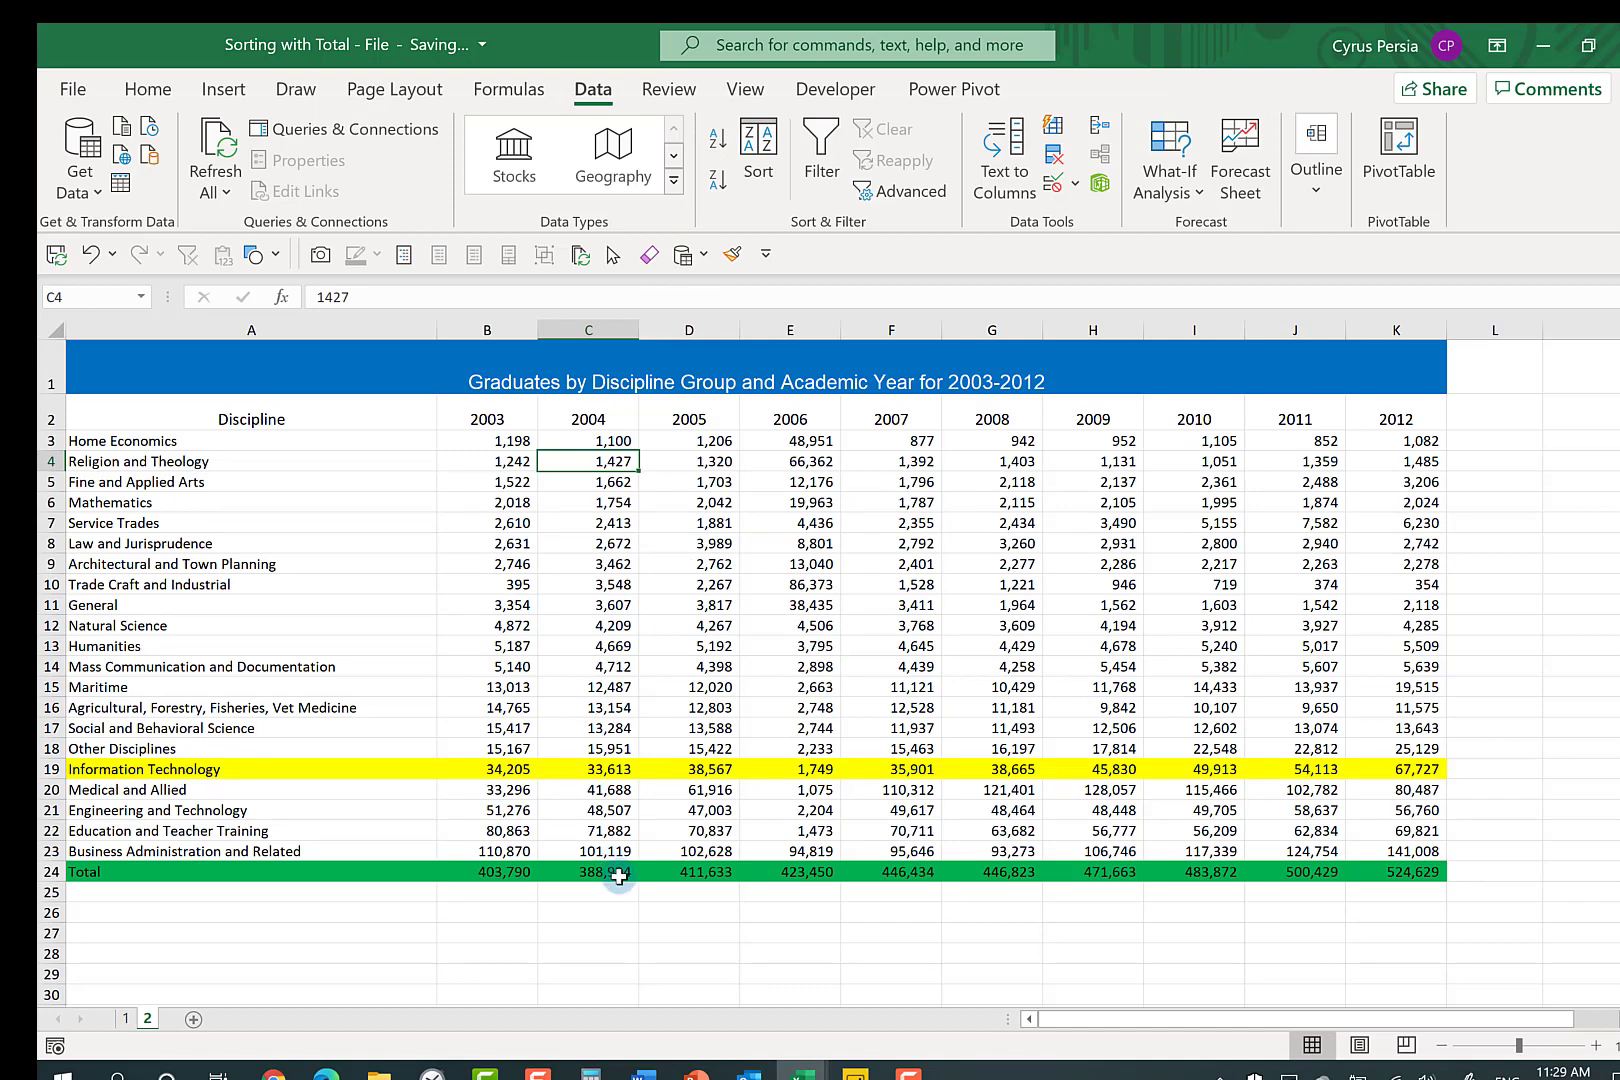
- Sort by 2004 largest to smallest and inspect the displaced Total formula in C3
left_click(719, 186)
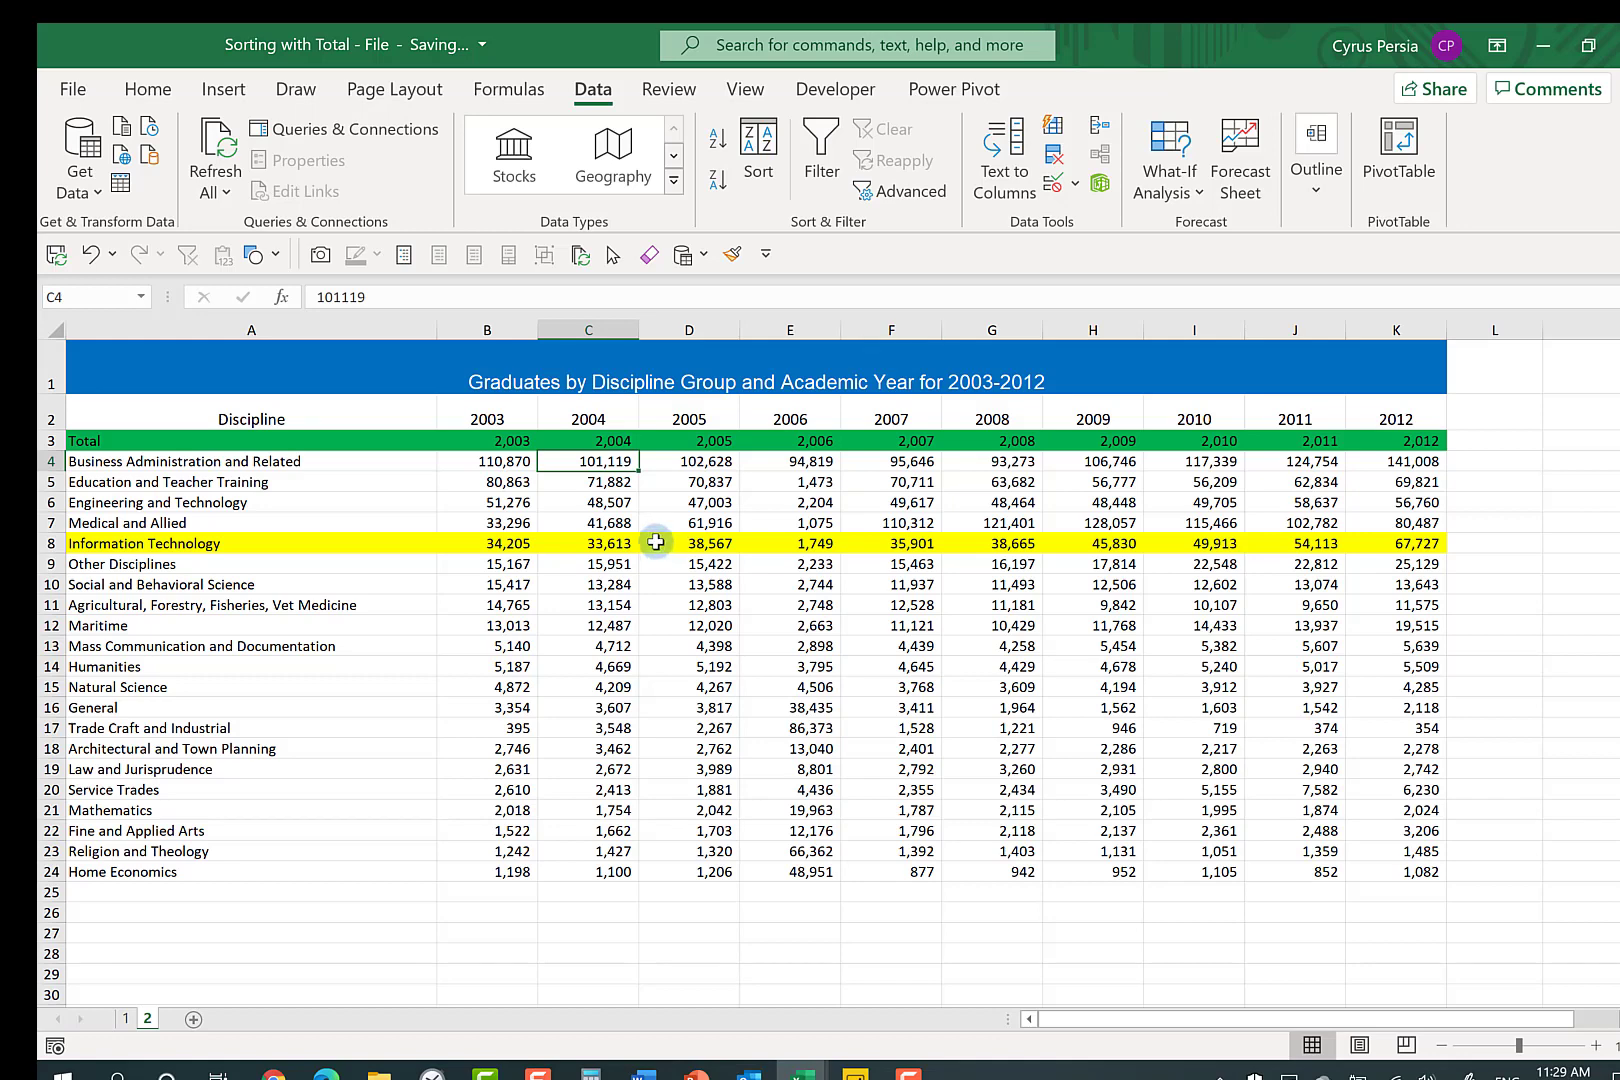
left_click(607, 437)
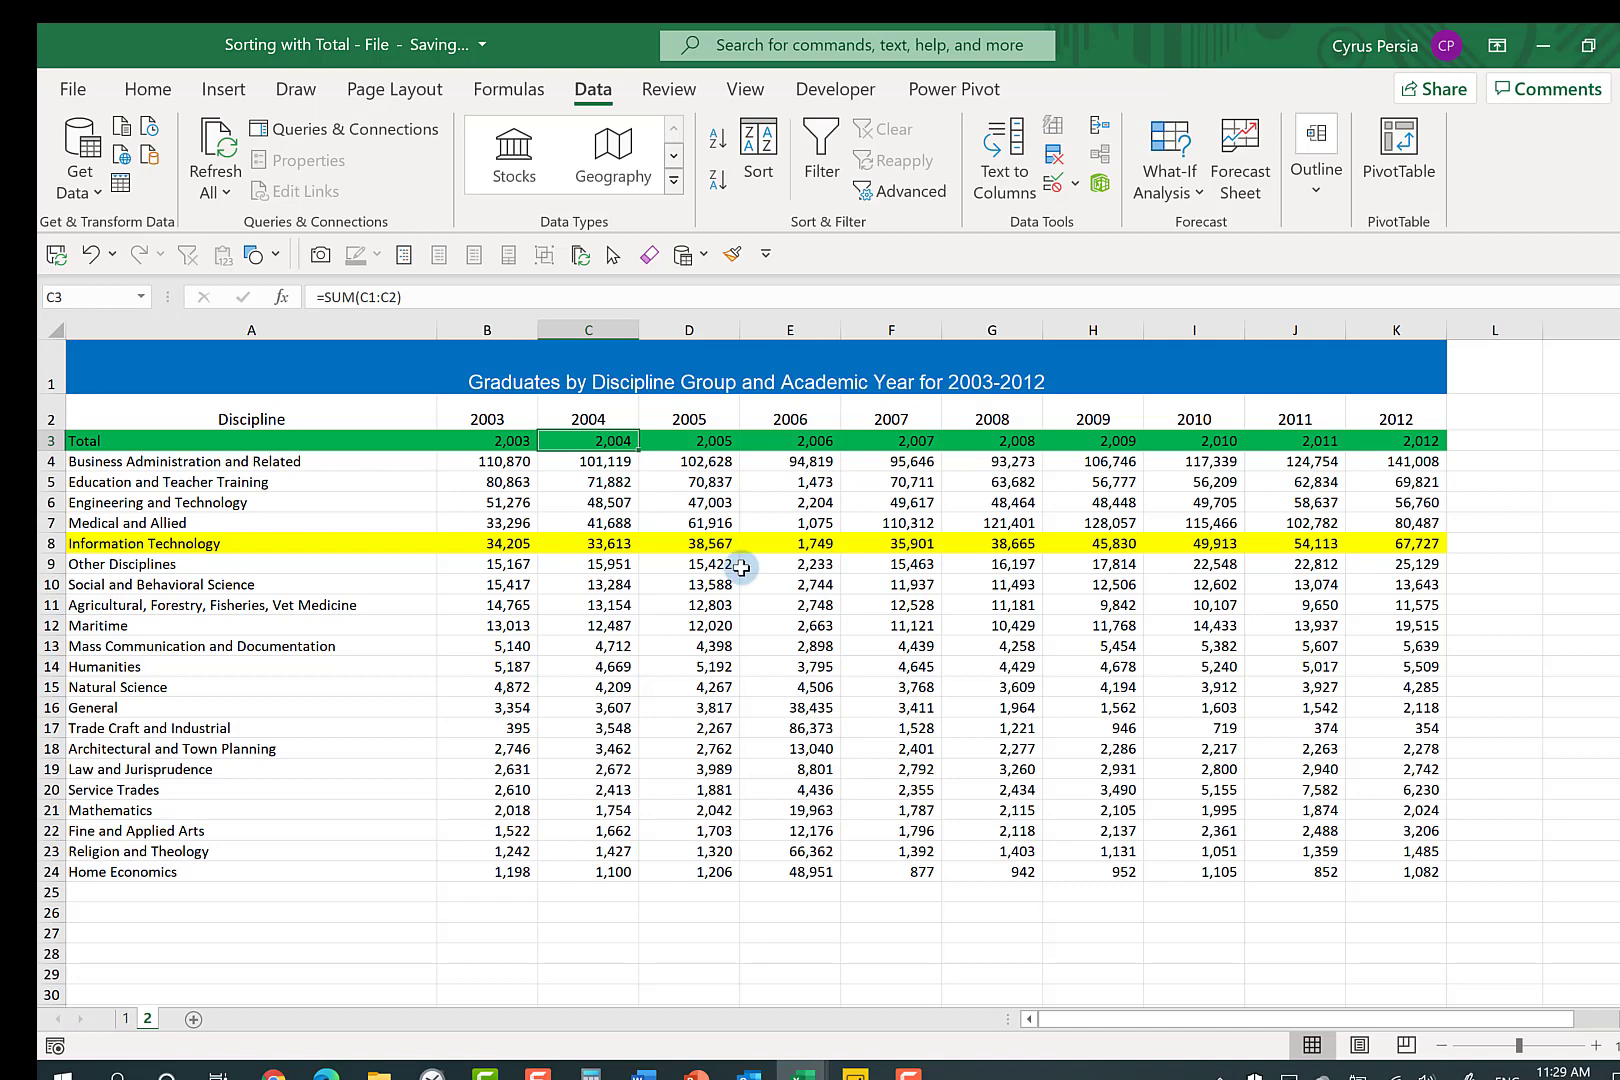
key("F2")
key("Escape")
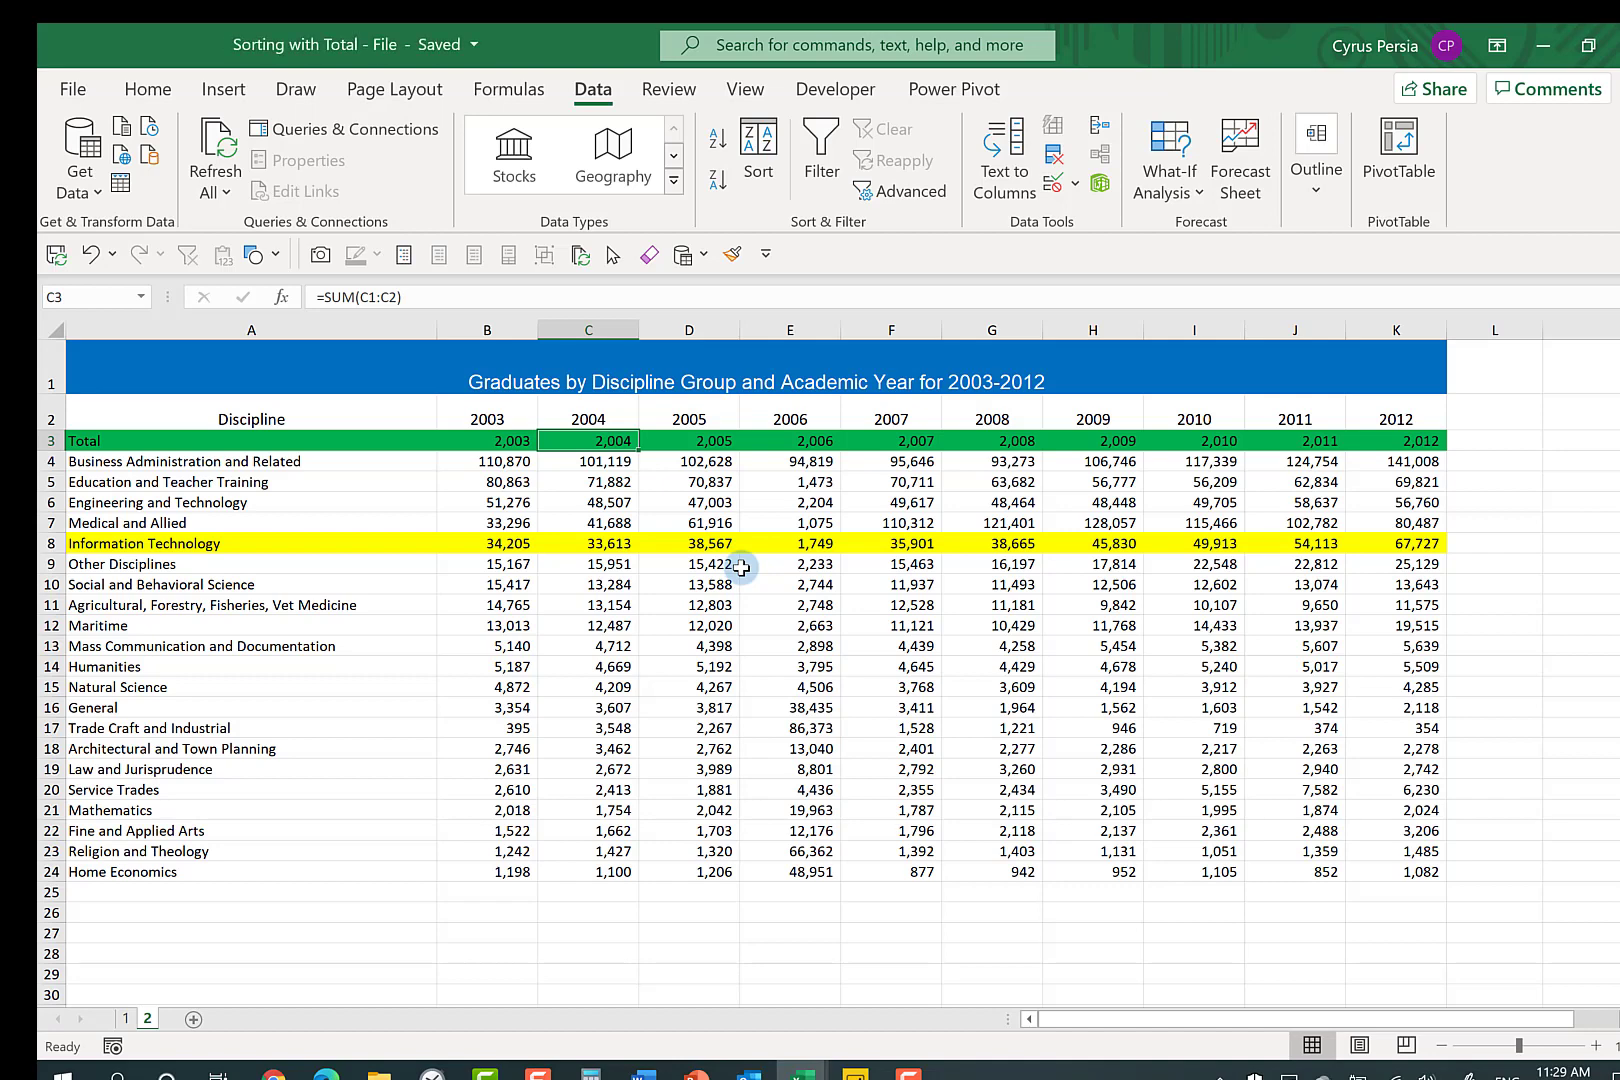
- Undo back to the alphabetical table without a Total row, then select A2:K23
key("ctrl+shift+s")
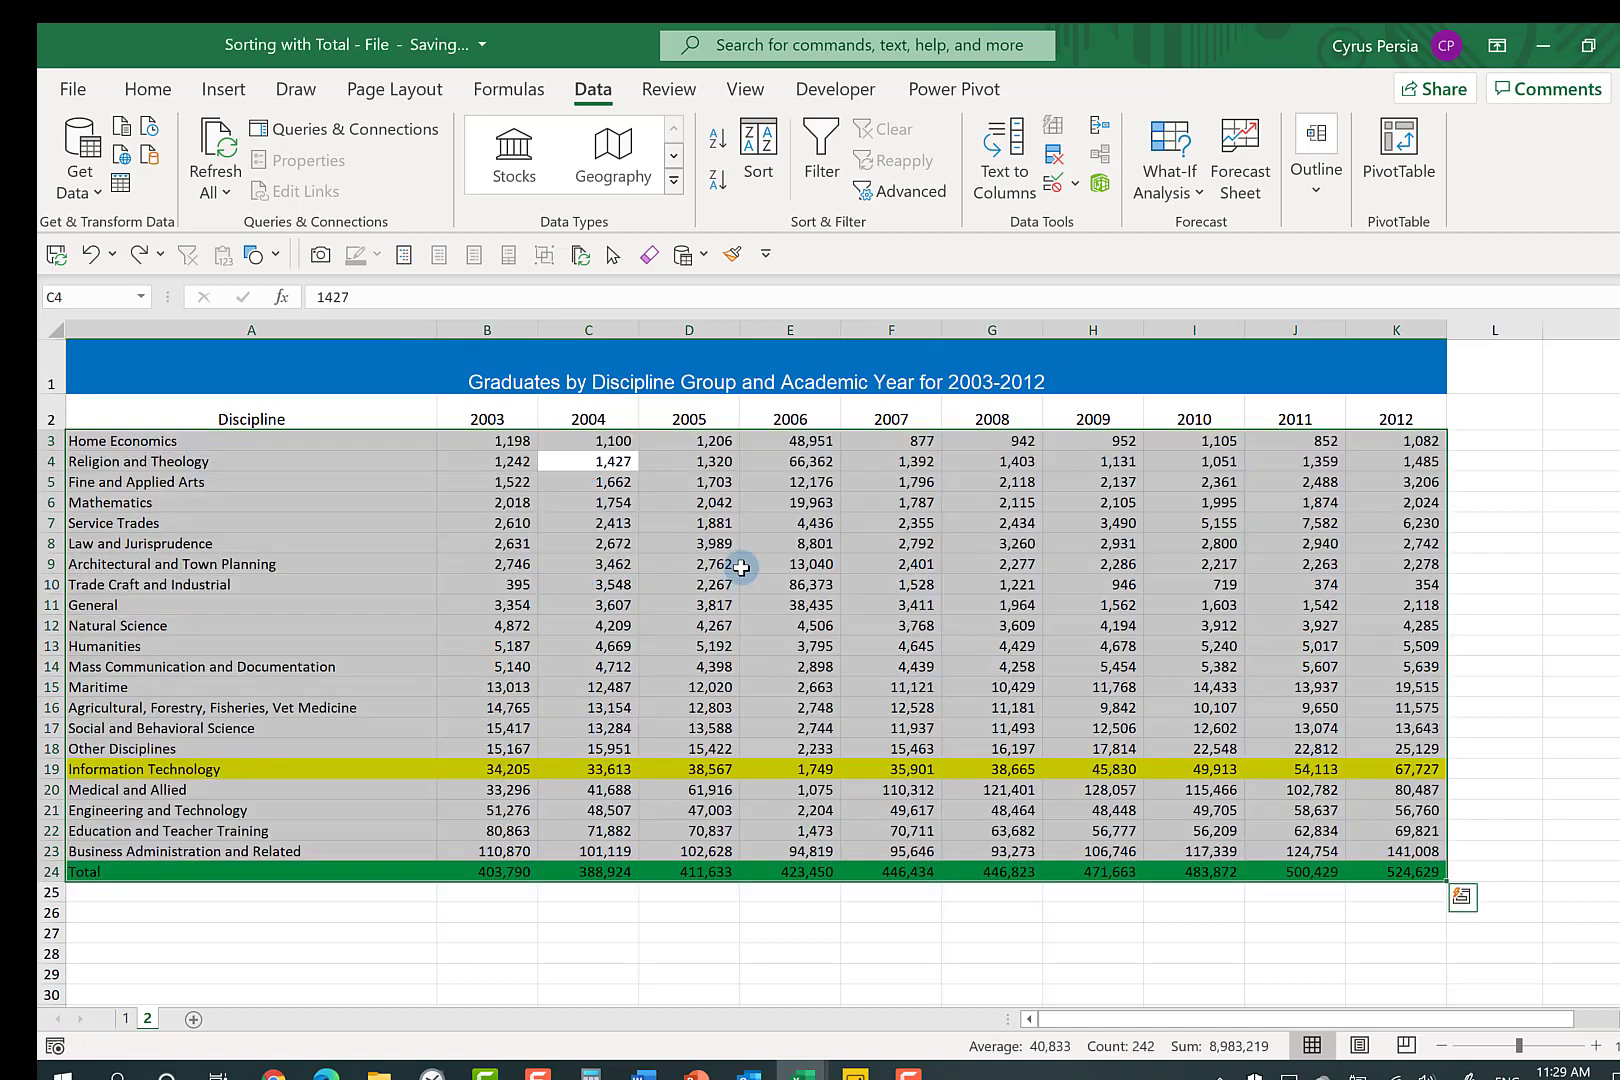
left_click(764, 582)
key("ctrl+z")
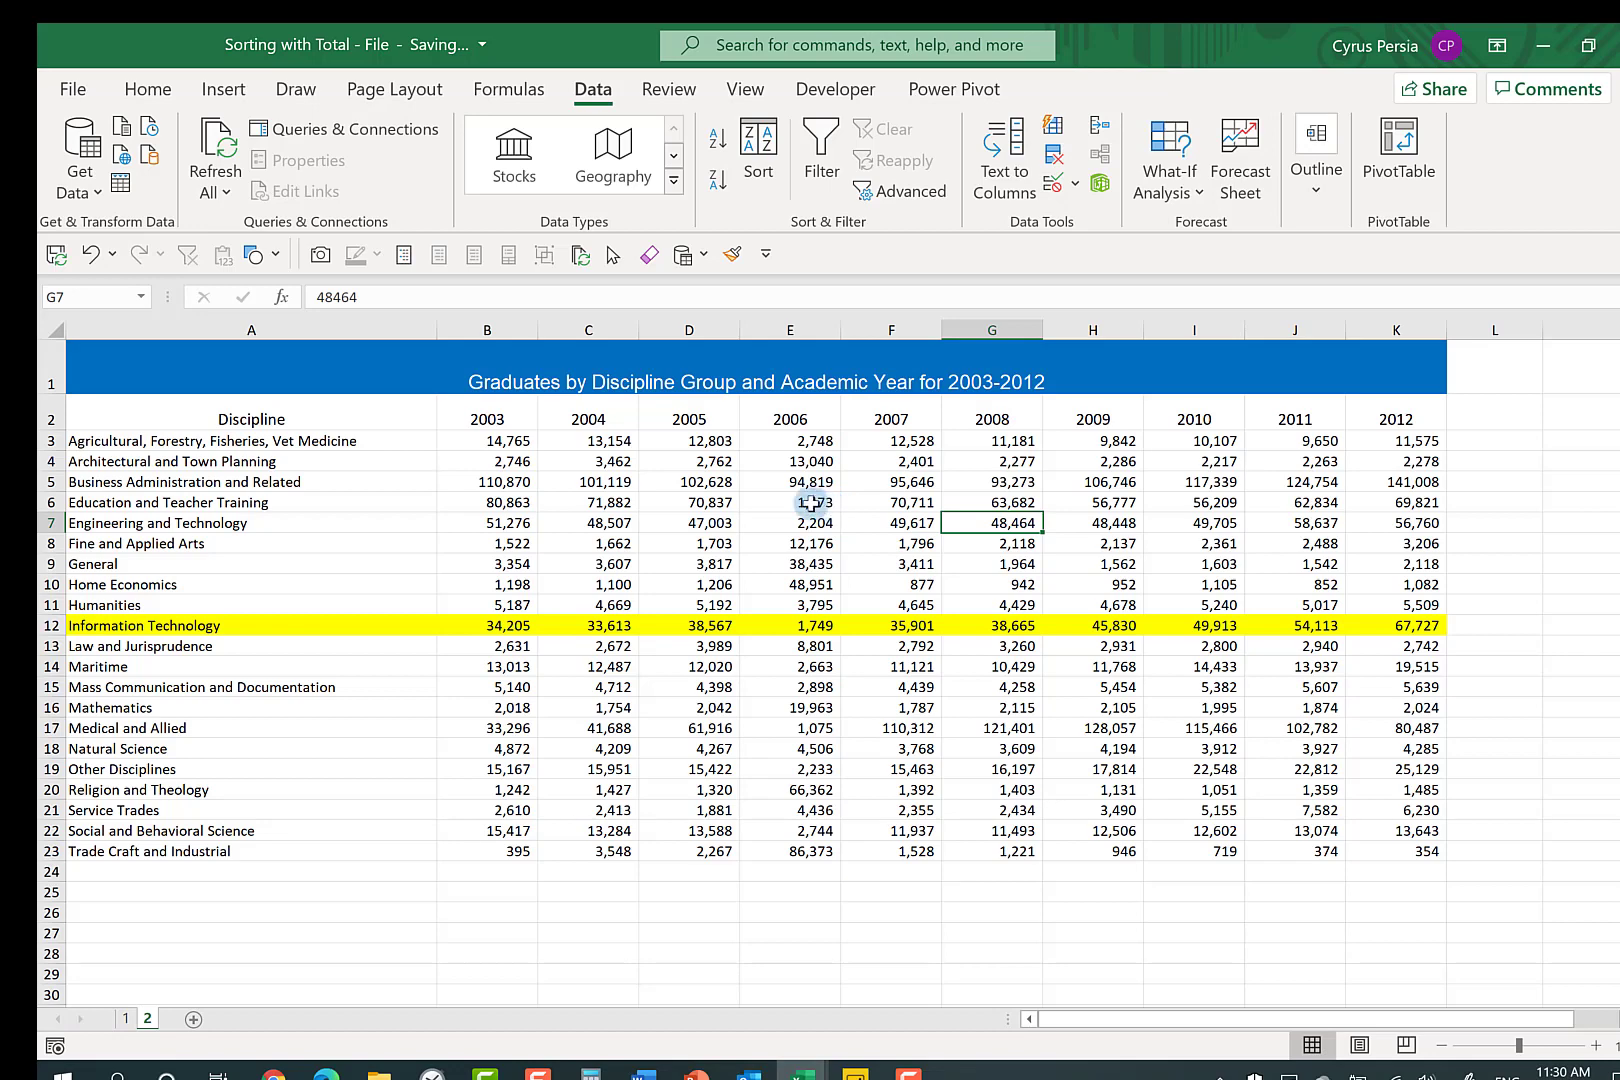
left_click(705, 483)
left_click_drag(402, 424, 1408, 855)
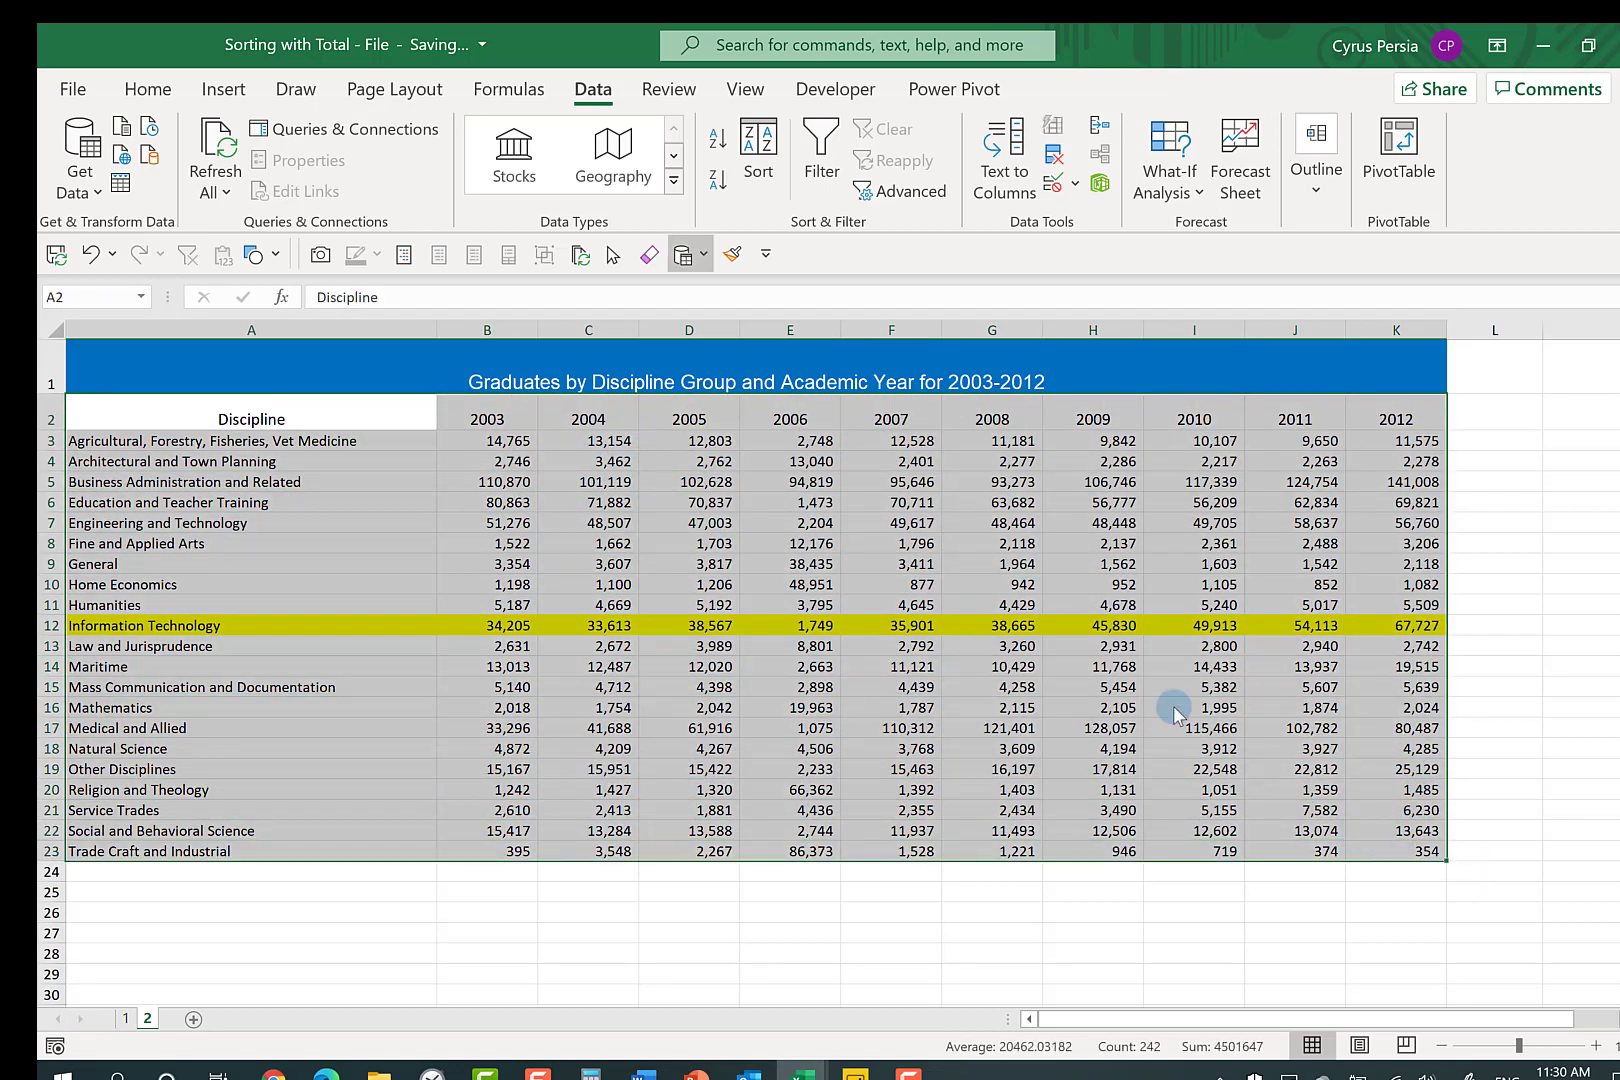
- Convert A2:K23 into a table with headers using Ctrl+T, creating Table5
left_click(223, 89)
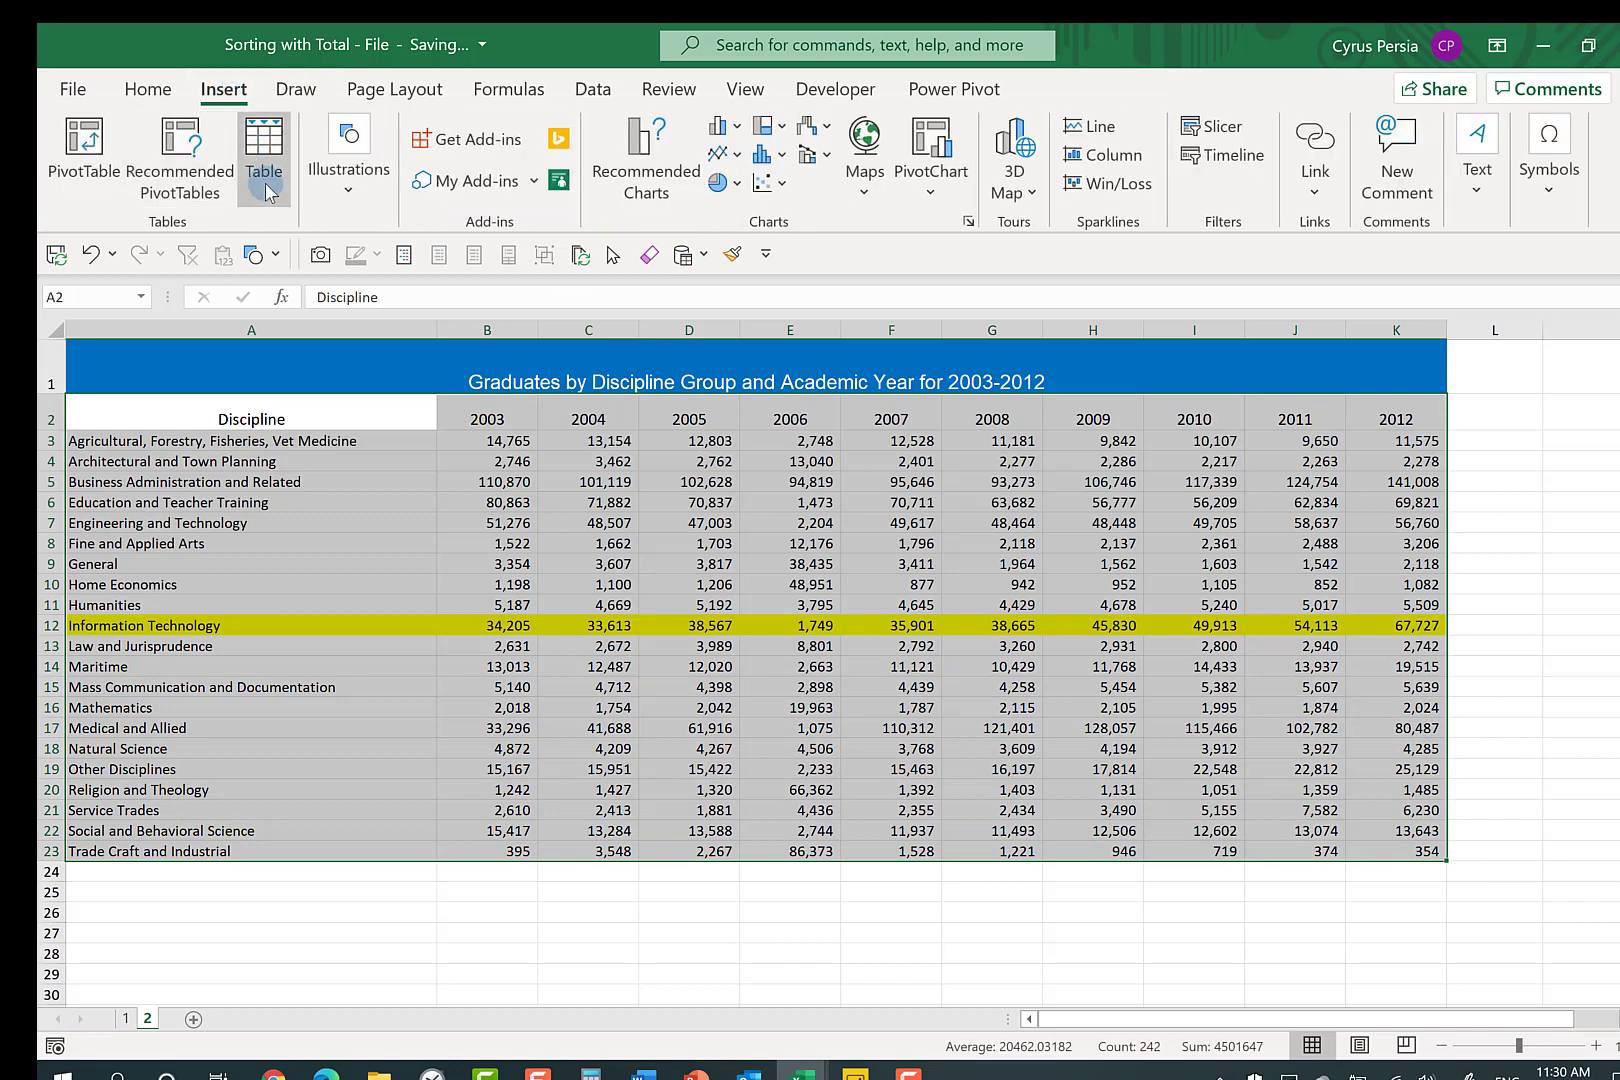
left_click(805, 542)
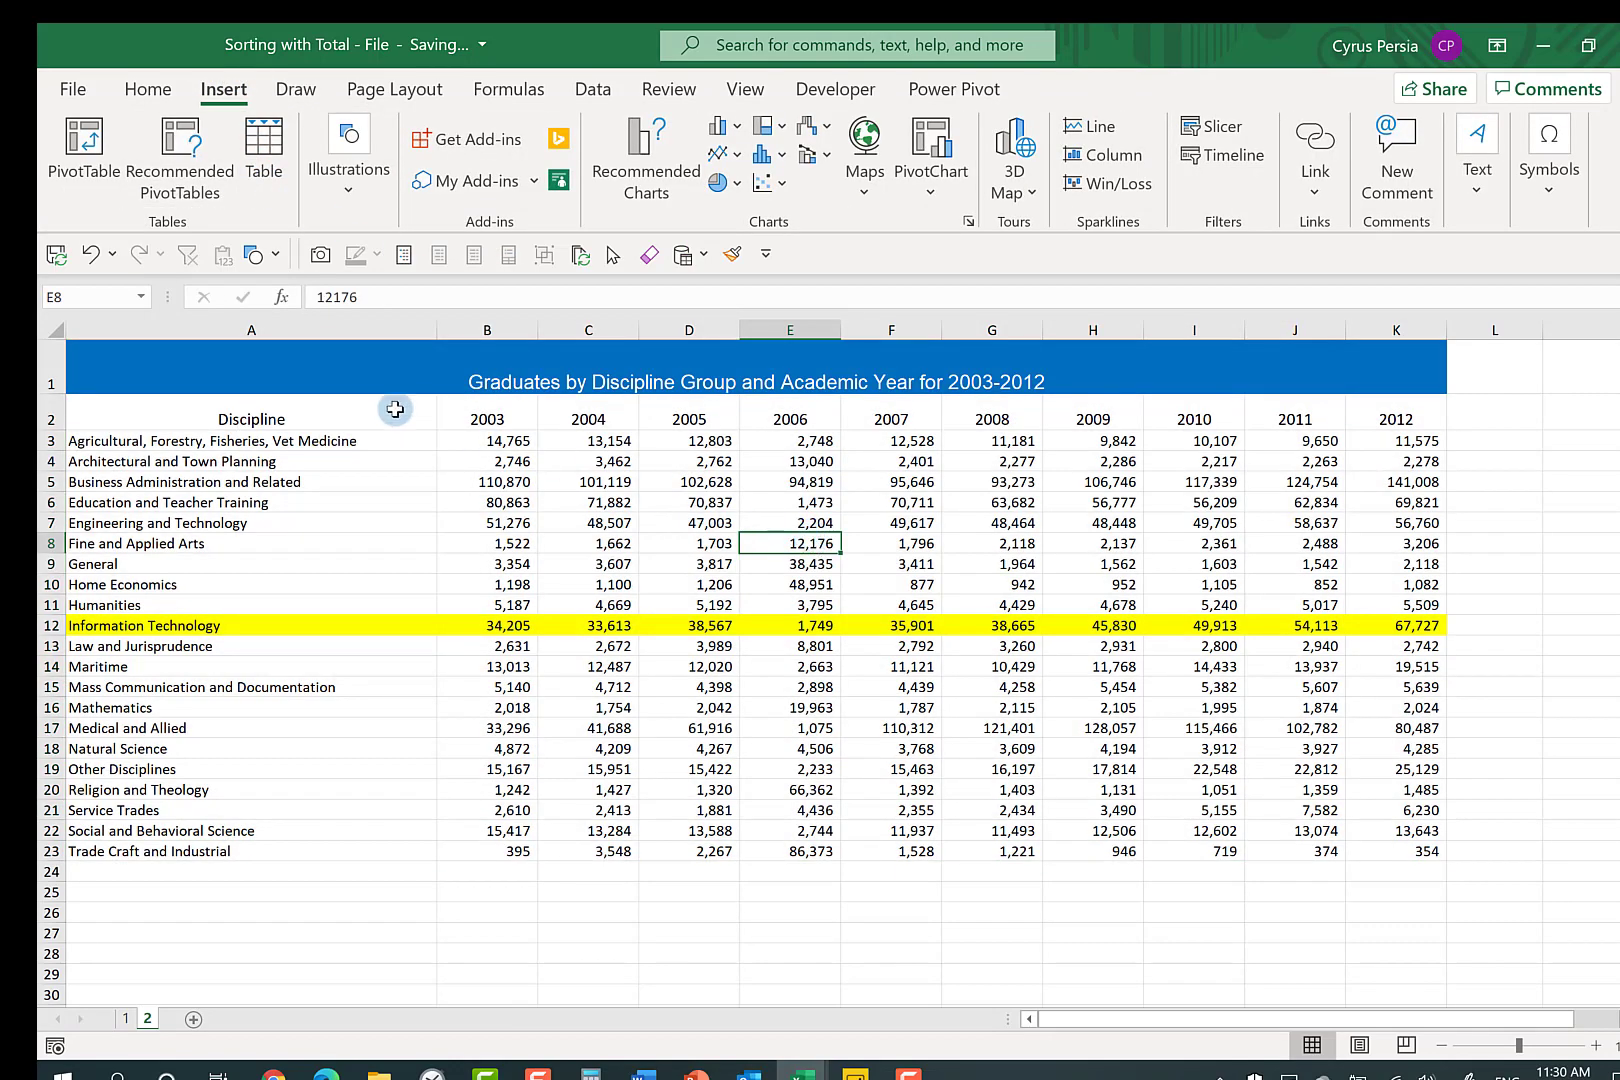
left_click_drag(396, 409, 1410, 855)
key("ctrl+t")
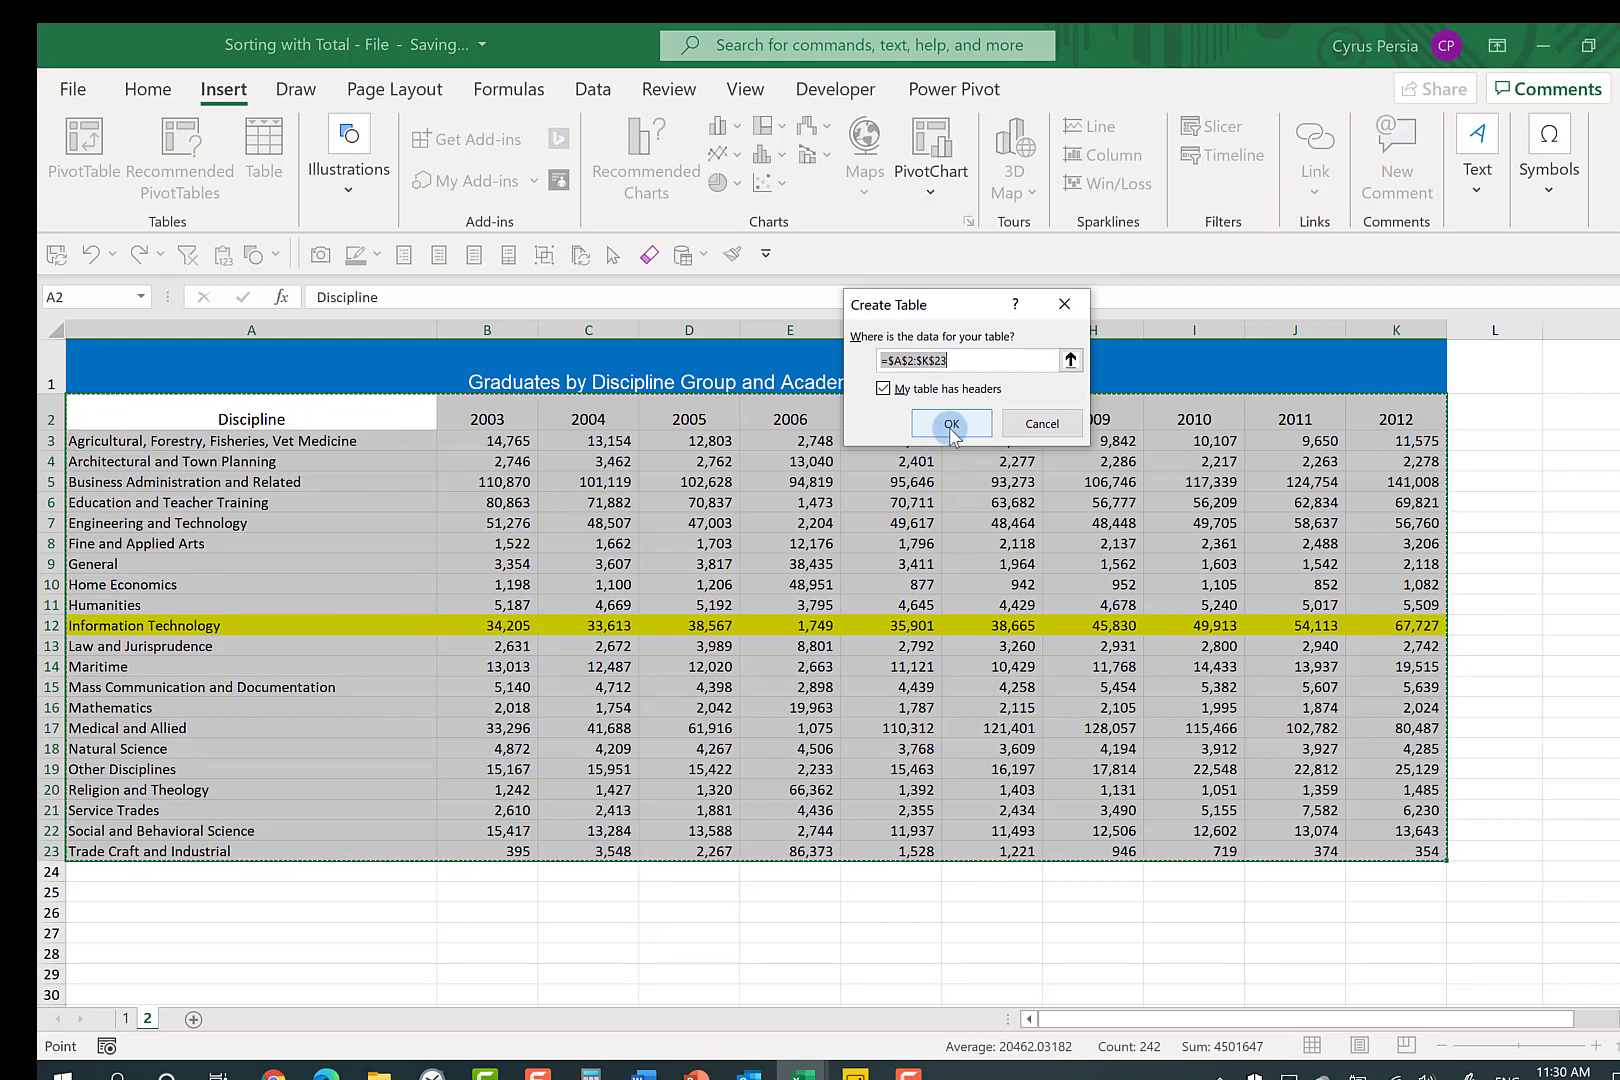
left_click(949, 426)
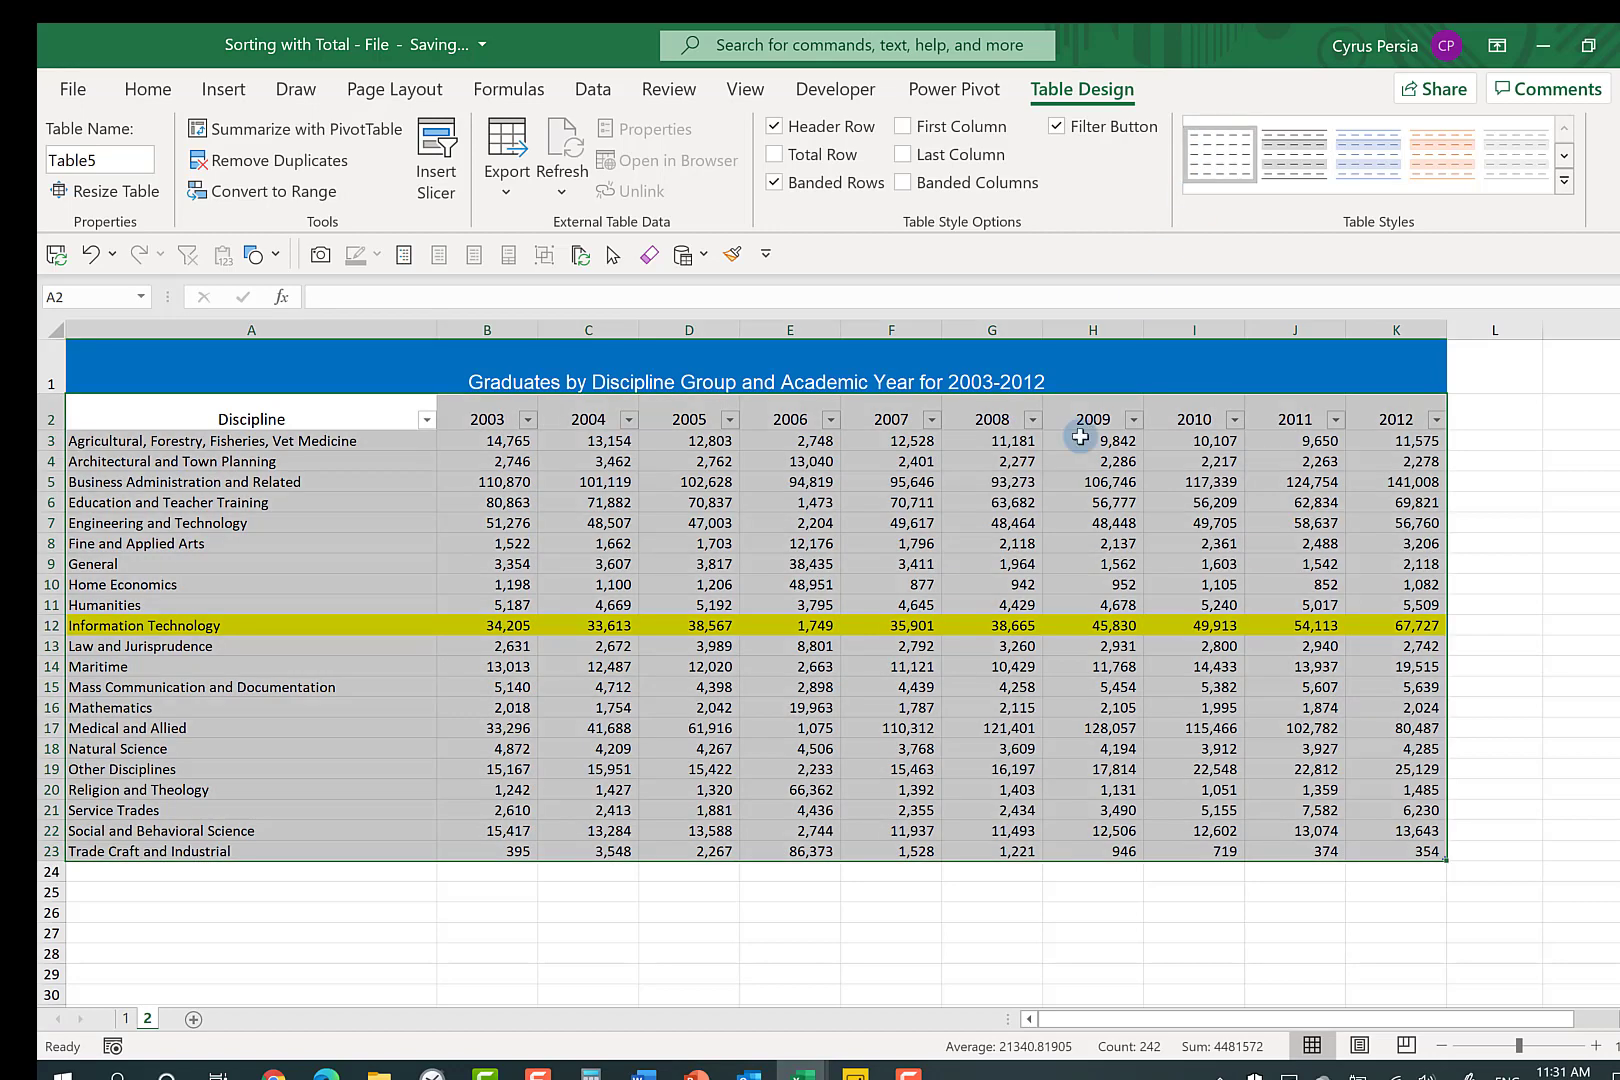
- Turn off Table5's header filter buttons and turn on its Total row (522,617 under 2012)
left_click(1058, 485)
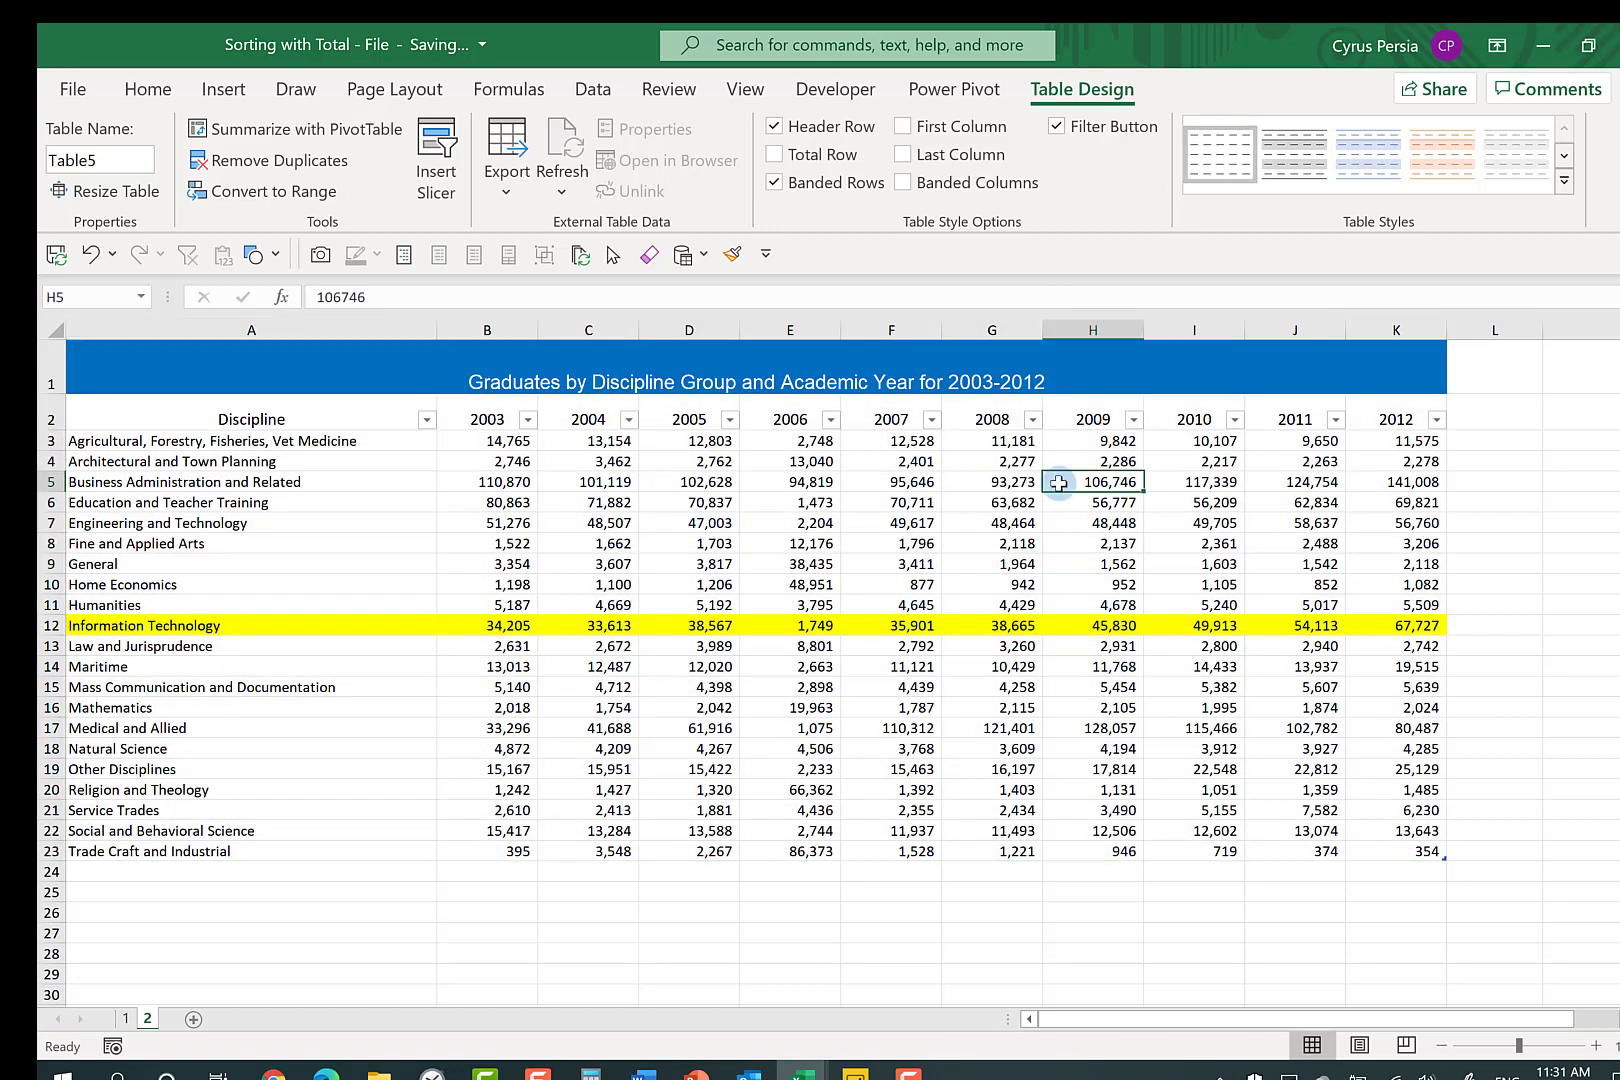
left_click(1056, 126)
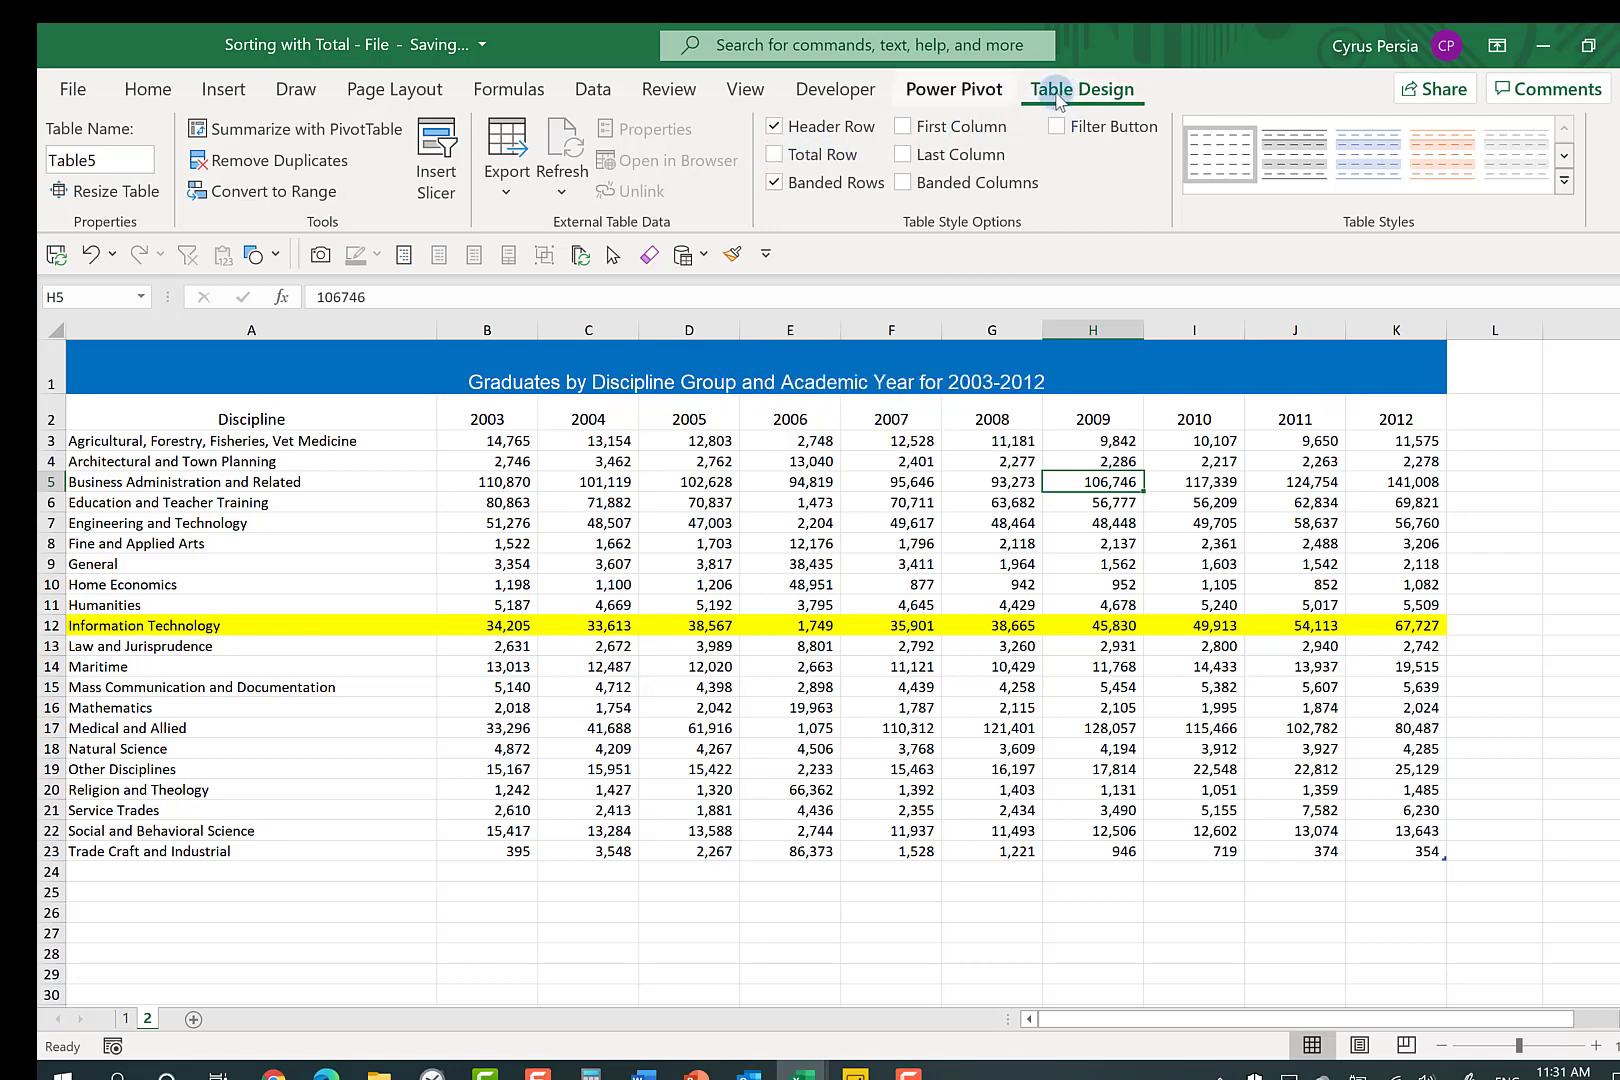
left_click(775, 155)
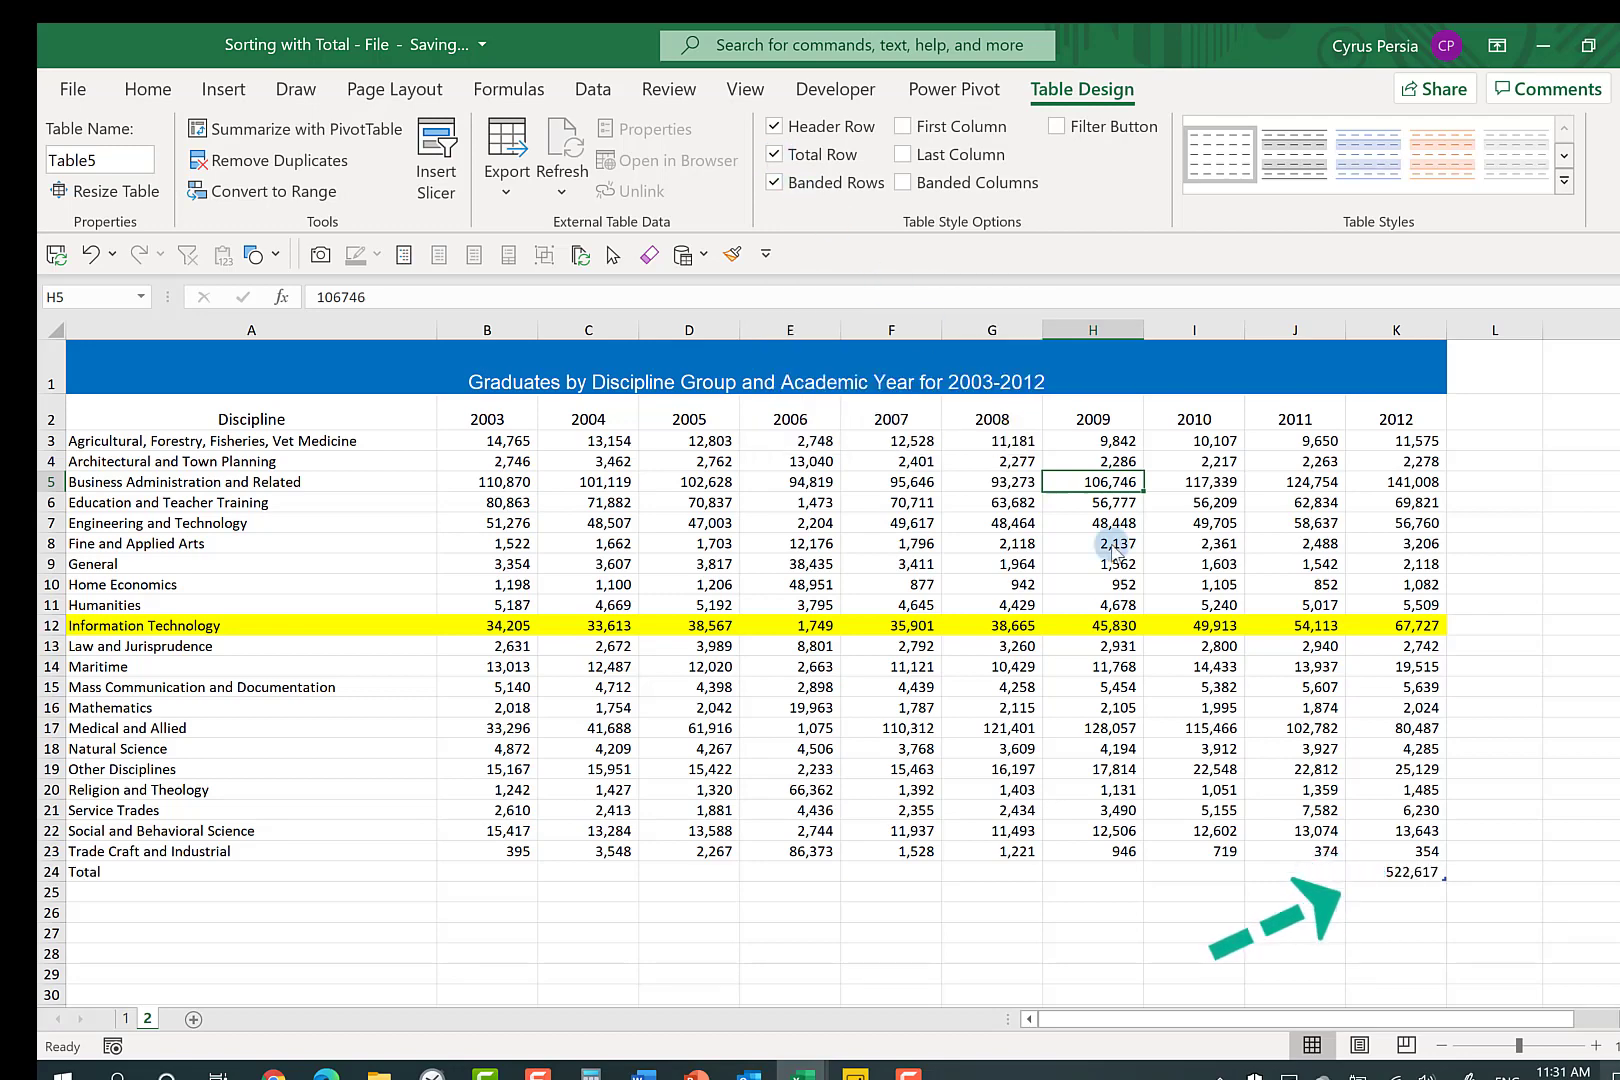
- Check the 2012 total, then choose Sum for the 2011, 2010, 2009 and 2008 totals
left_click(1394, 873)
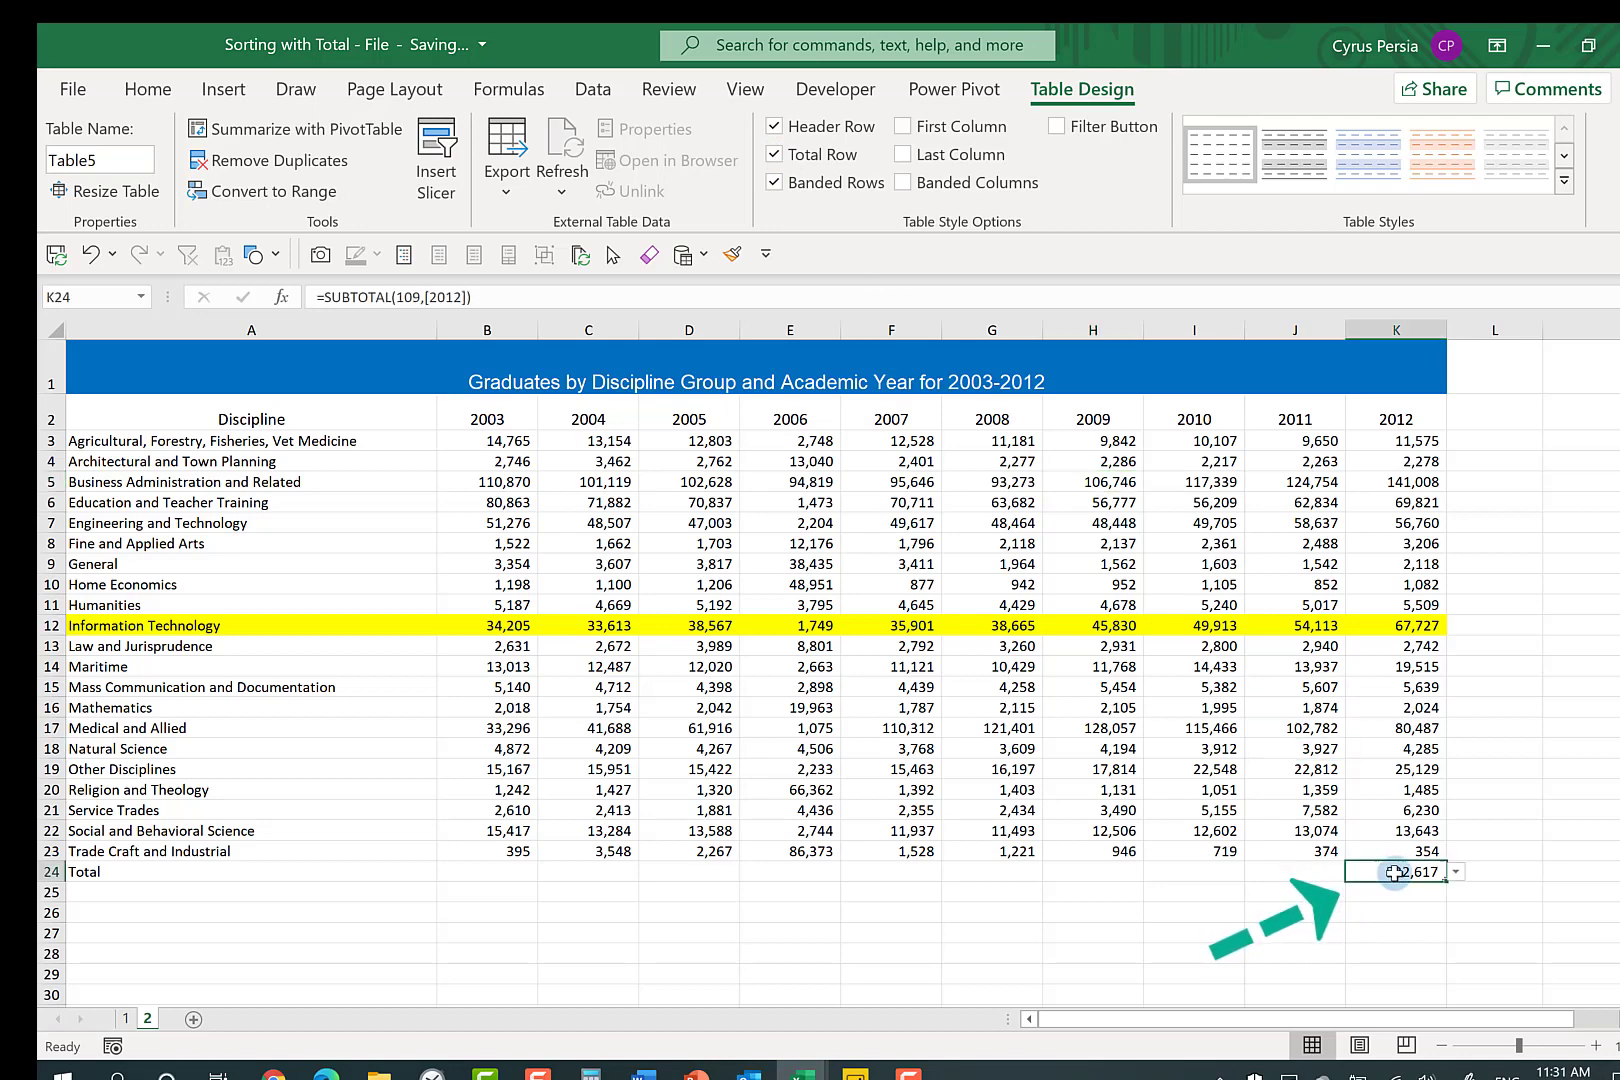
left_click(1312, 875)
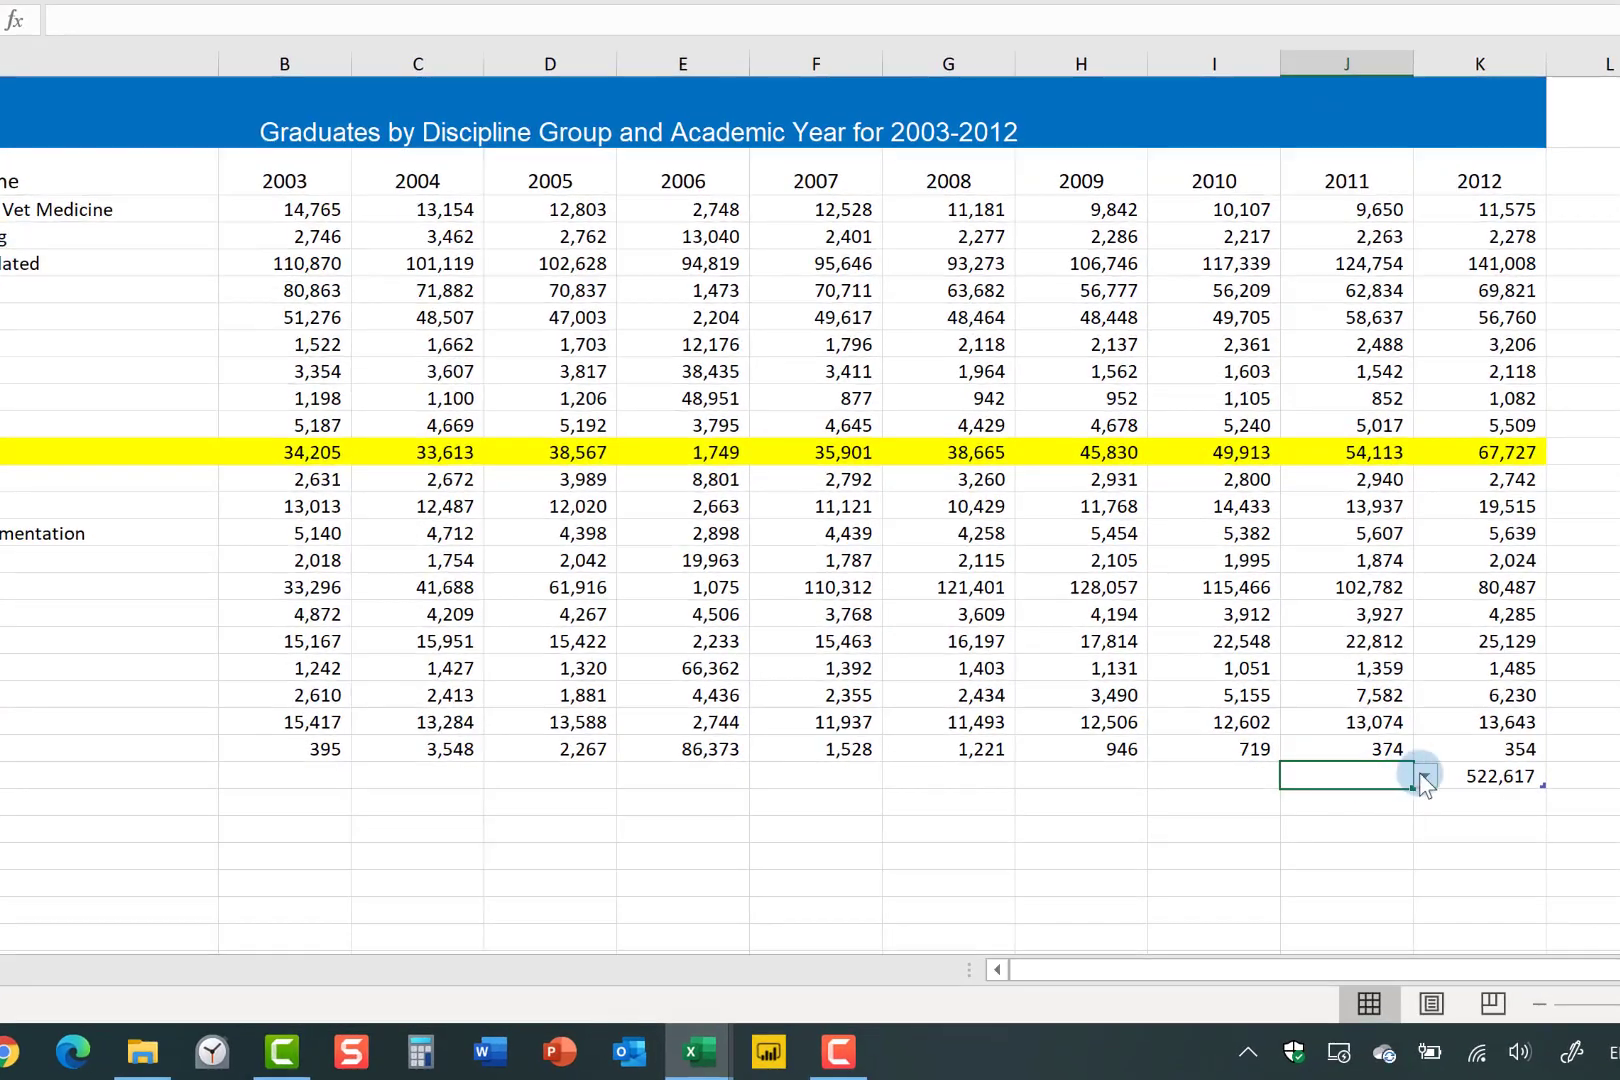
left_click(1422, 775)
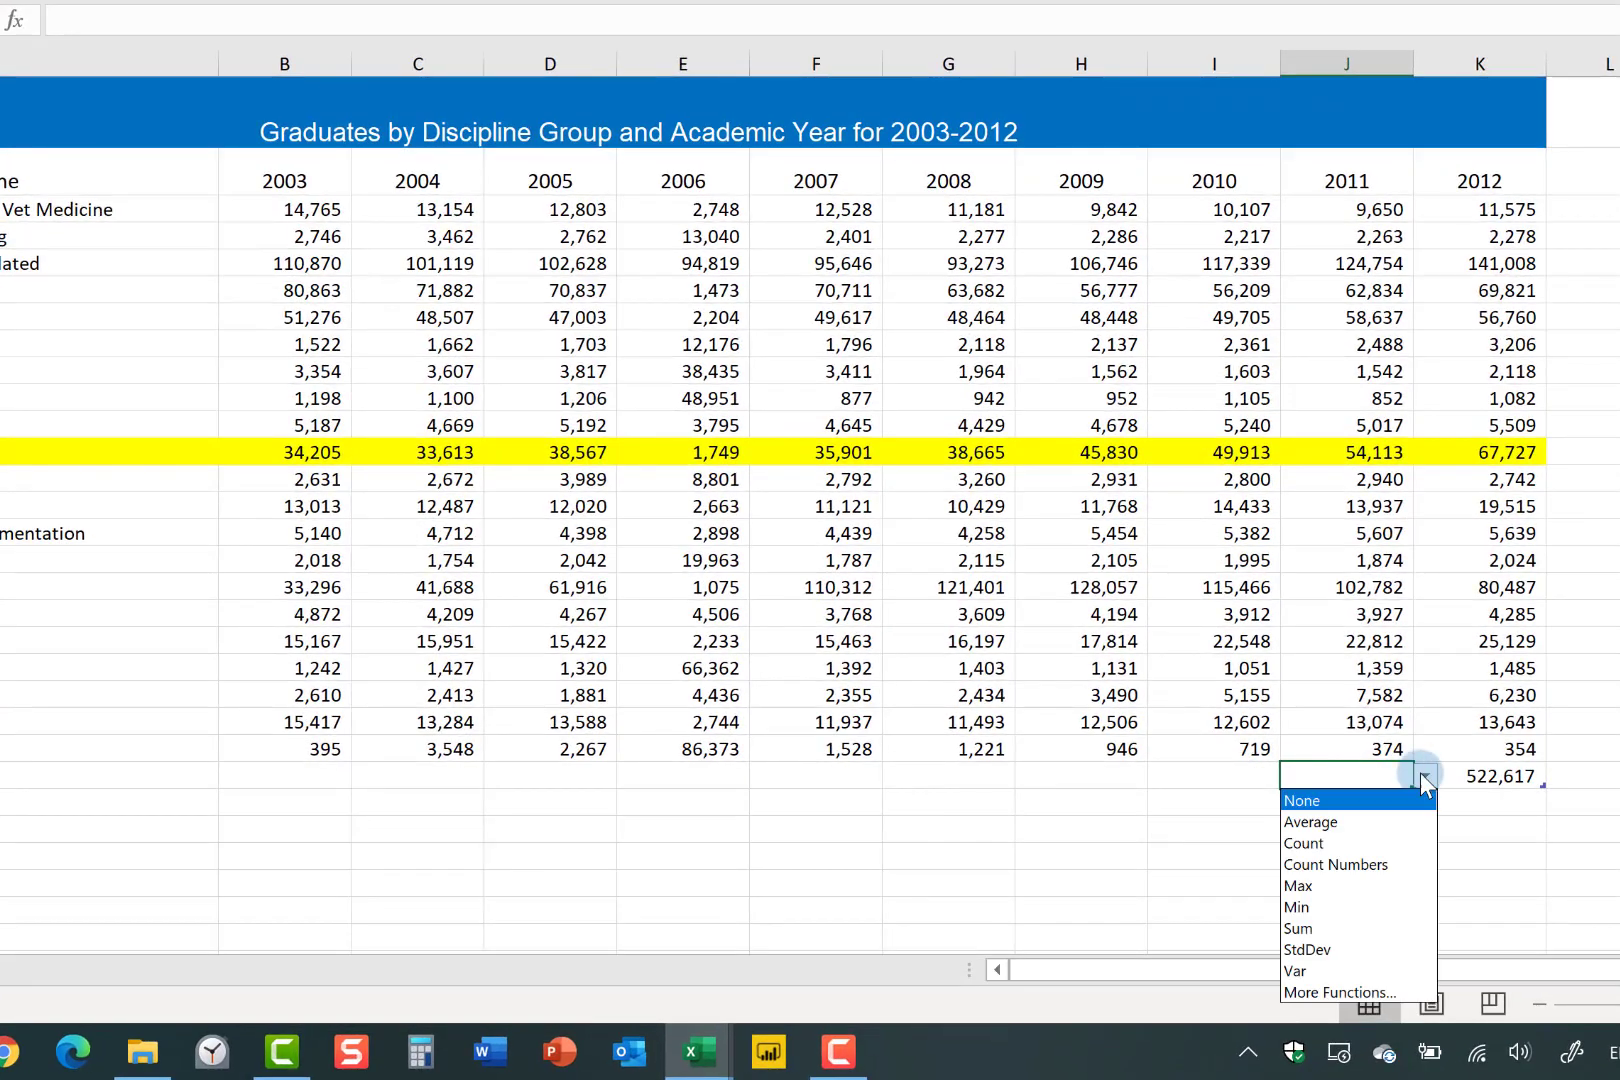
left_click(1316, 930)
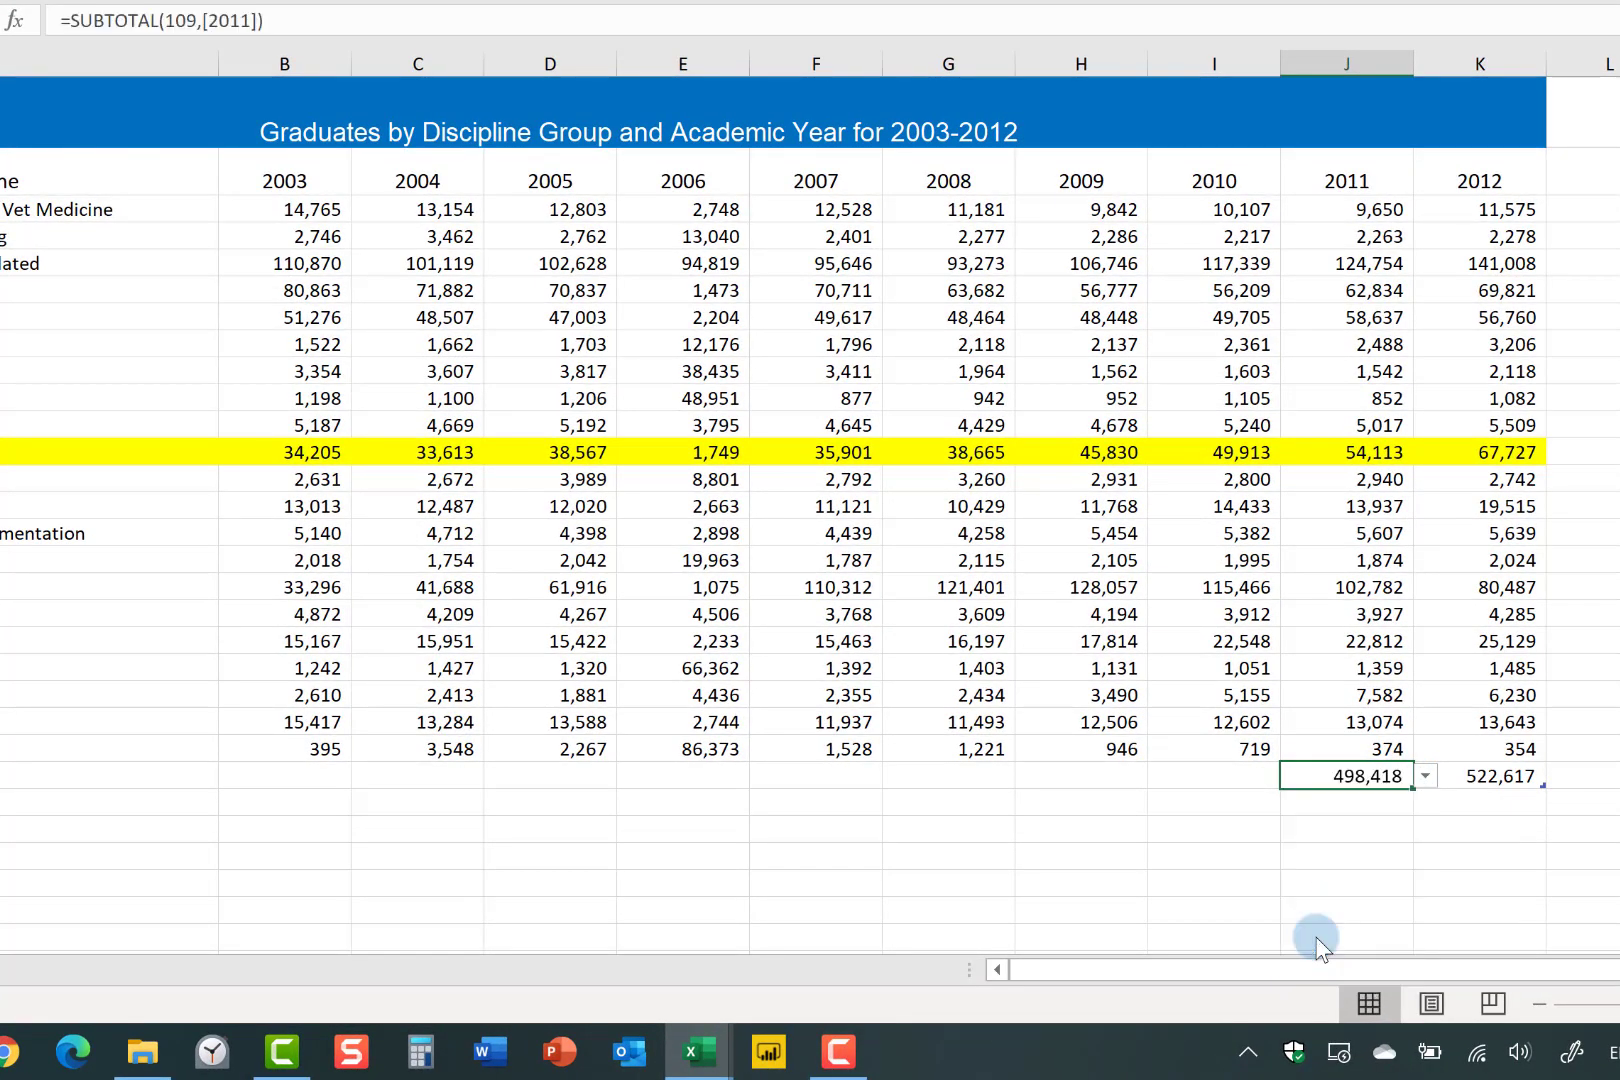
left_click(1201, 777)
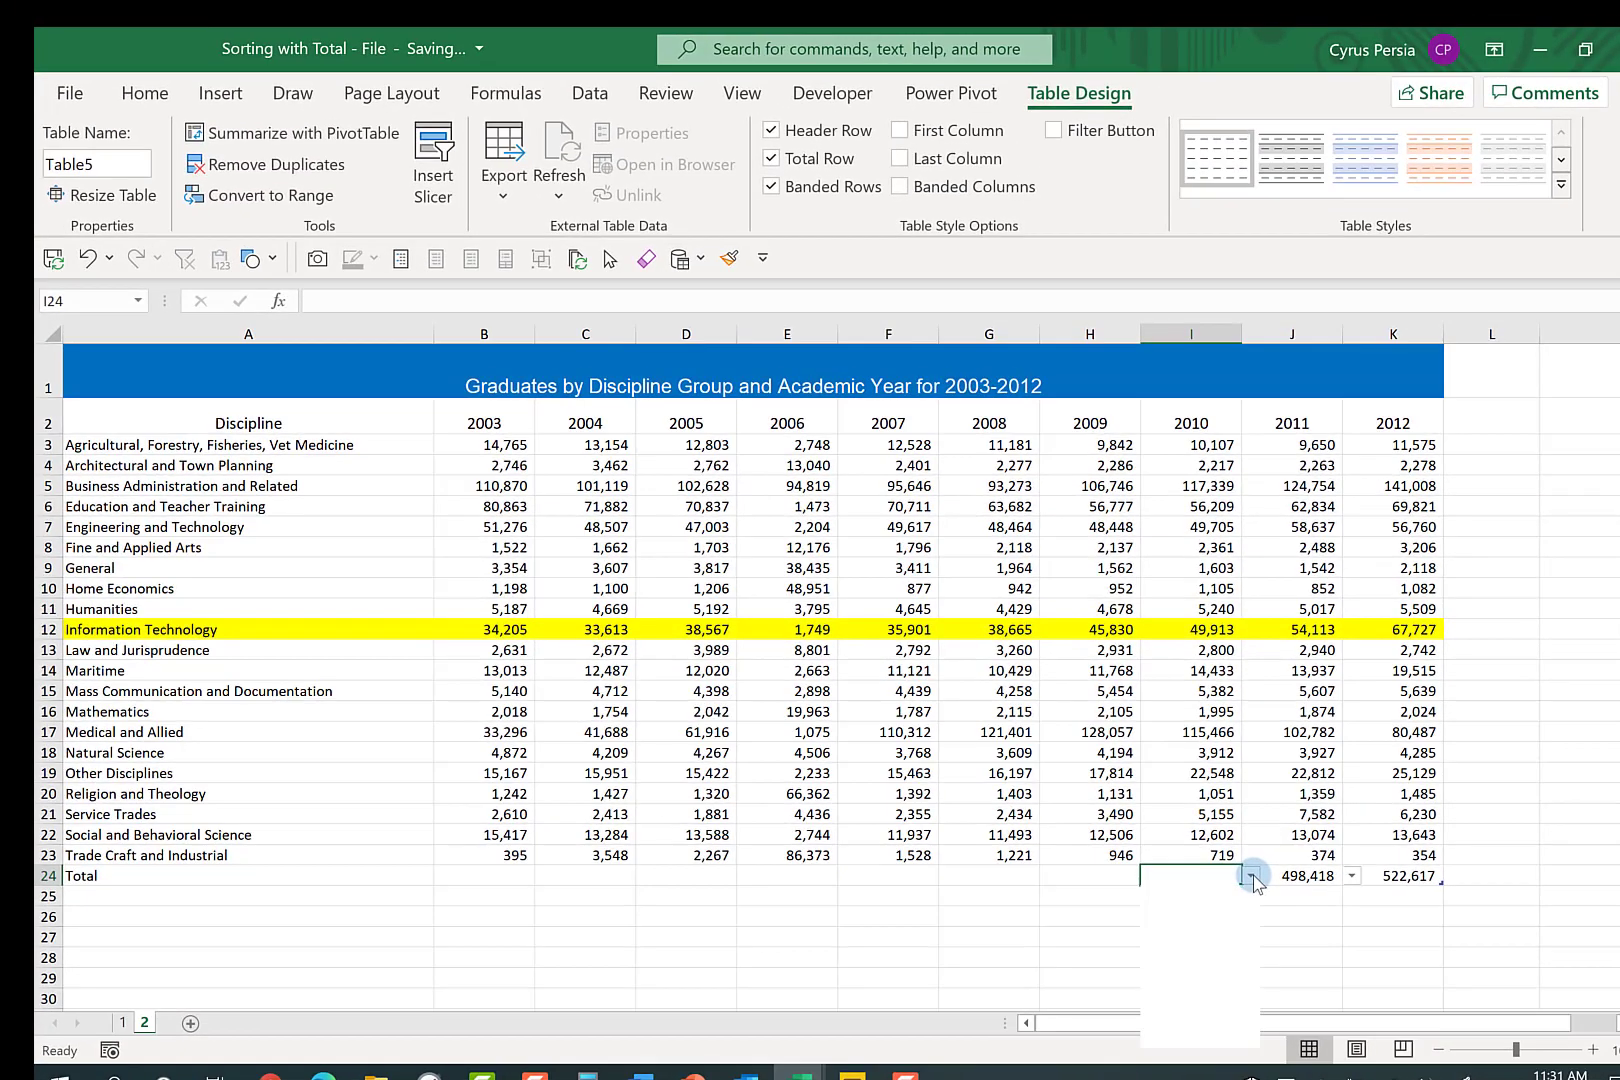
left_click(1294, 776)
left_click(1154, 991)
left_click(1149, 876)
left_click(1055, 991)
left_click(1048, 876)
left_click(1000, 991)
- Choose Sum for the 2007, 2006, 2005 and 2004 totals and open the 2003 total's options
left_click(950, 876)
left_click(853, 991)
left_click(849, 876)
left_click(752, 991)
left_click(748, 876)
left_click(651, 991)
left_click(647, 876)
left_click(550, 991)
left_click(495, 875)
- Set the 2003 column's Total row cell to Sum
left_click(546, 875)
left_click(550, 991)
left_click(579, 937)
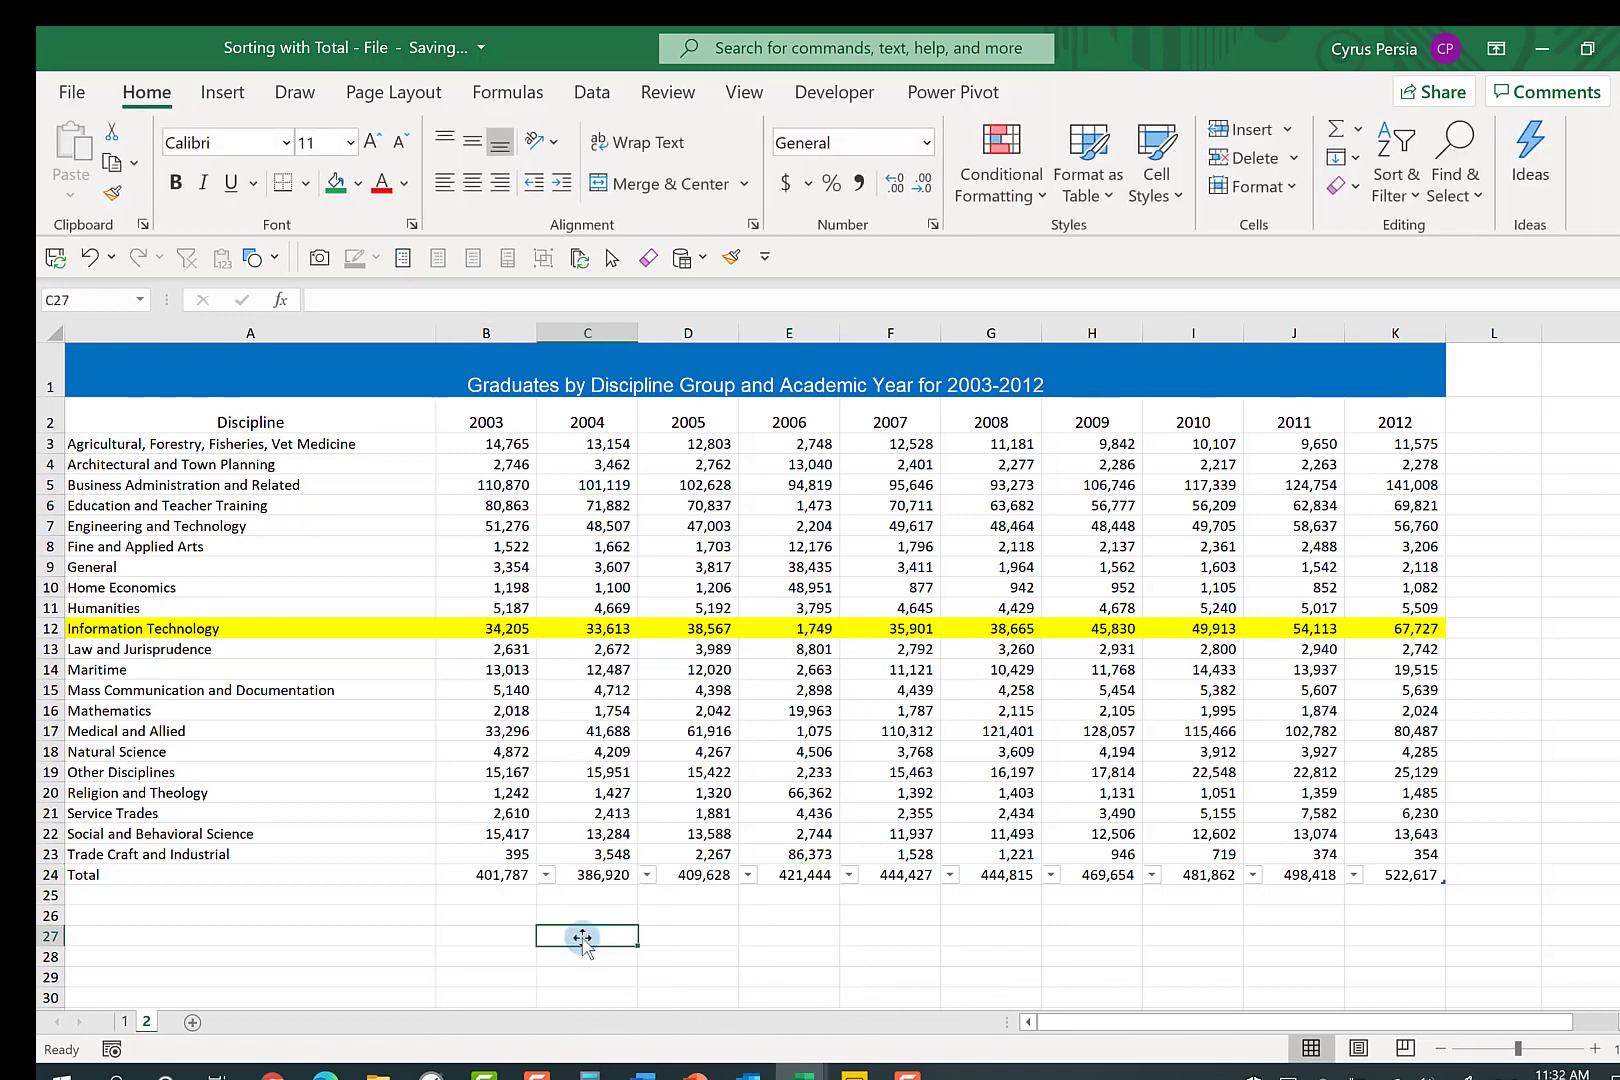
left_click(718, 710)
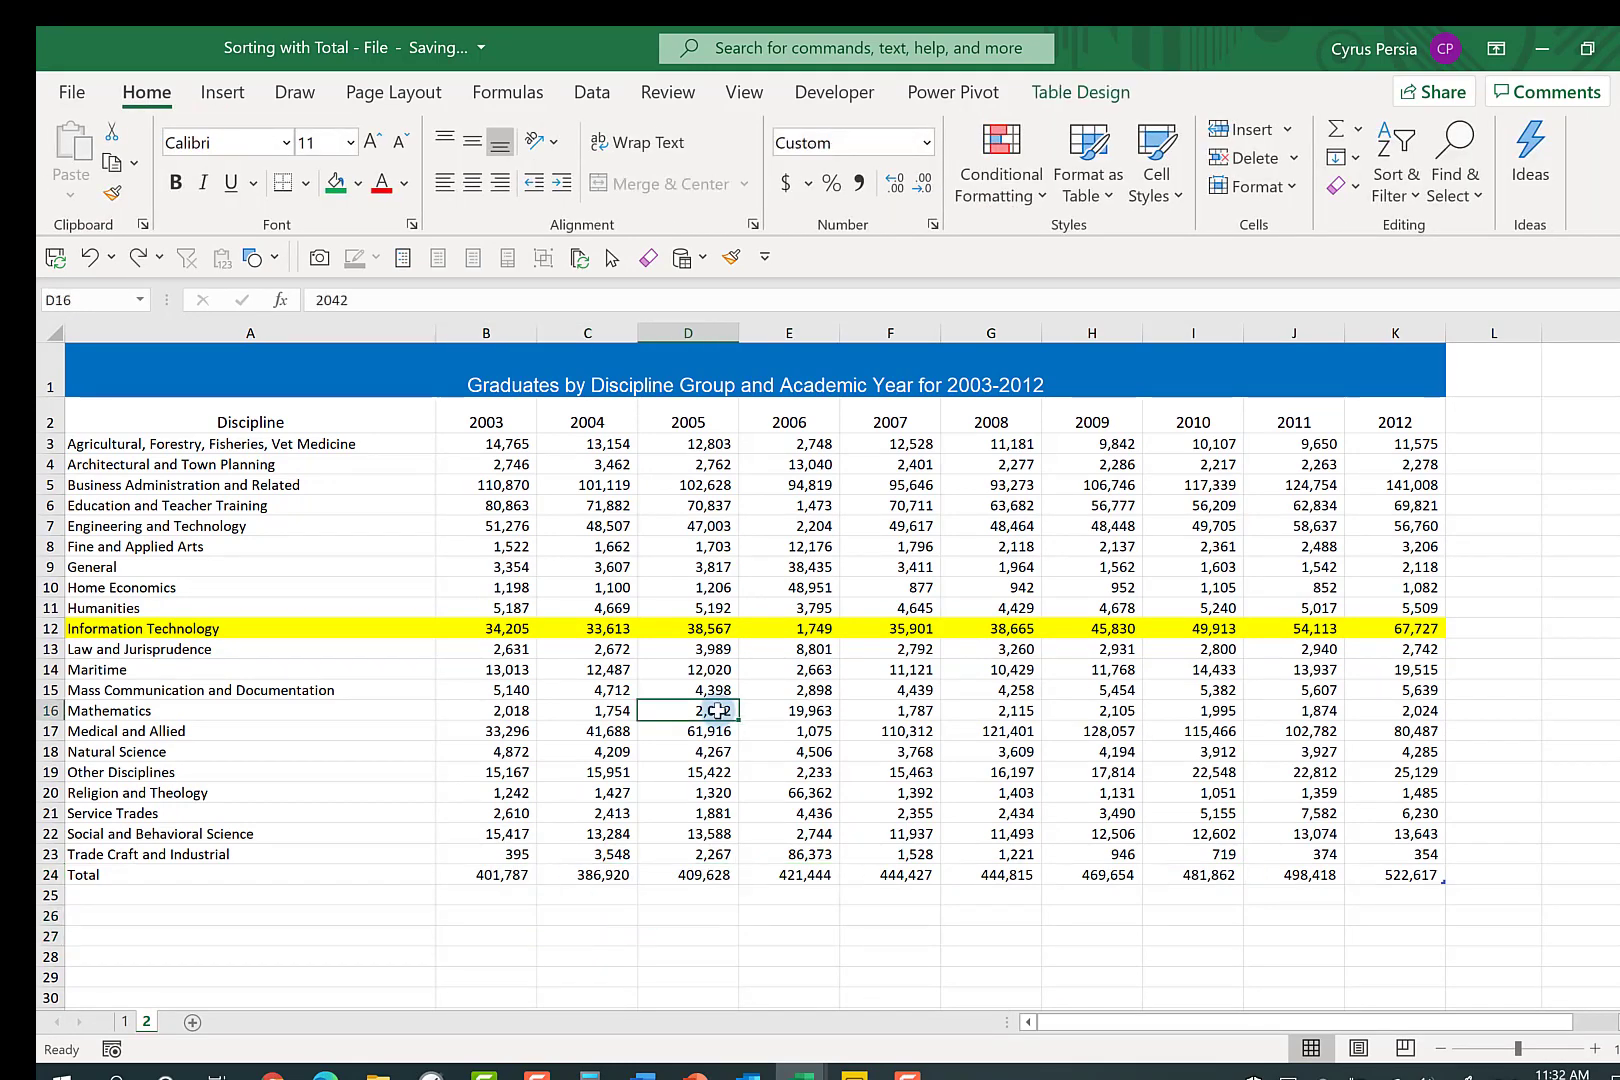
- Fill the Total row A24:K24 green, from 401,787 to 522,617
left_click(388, 876)
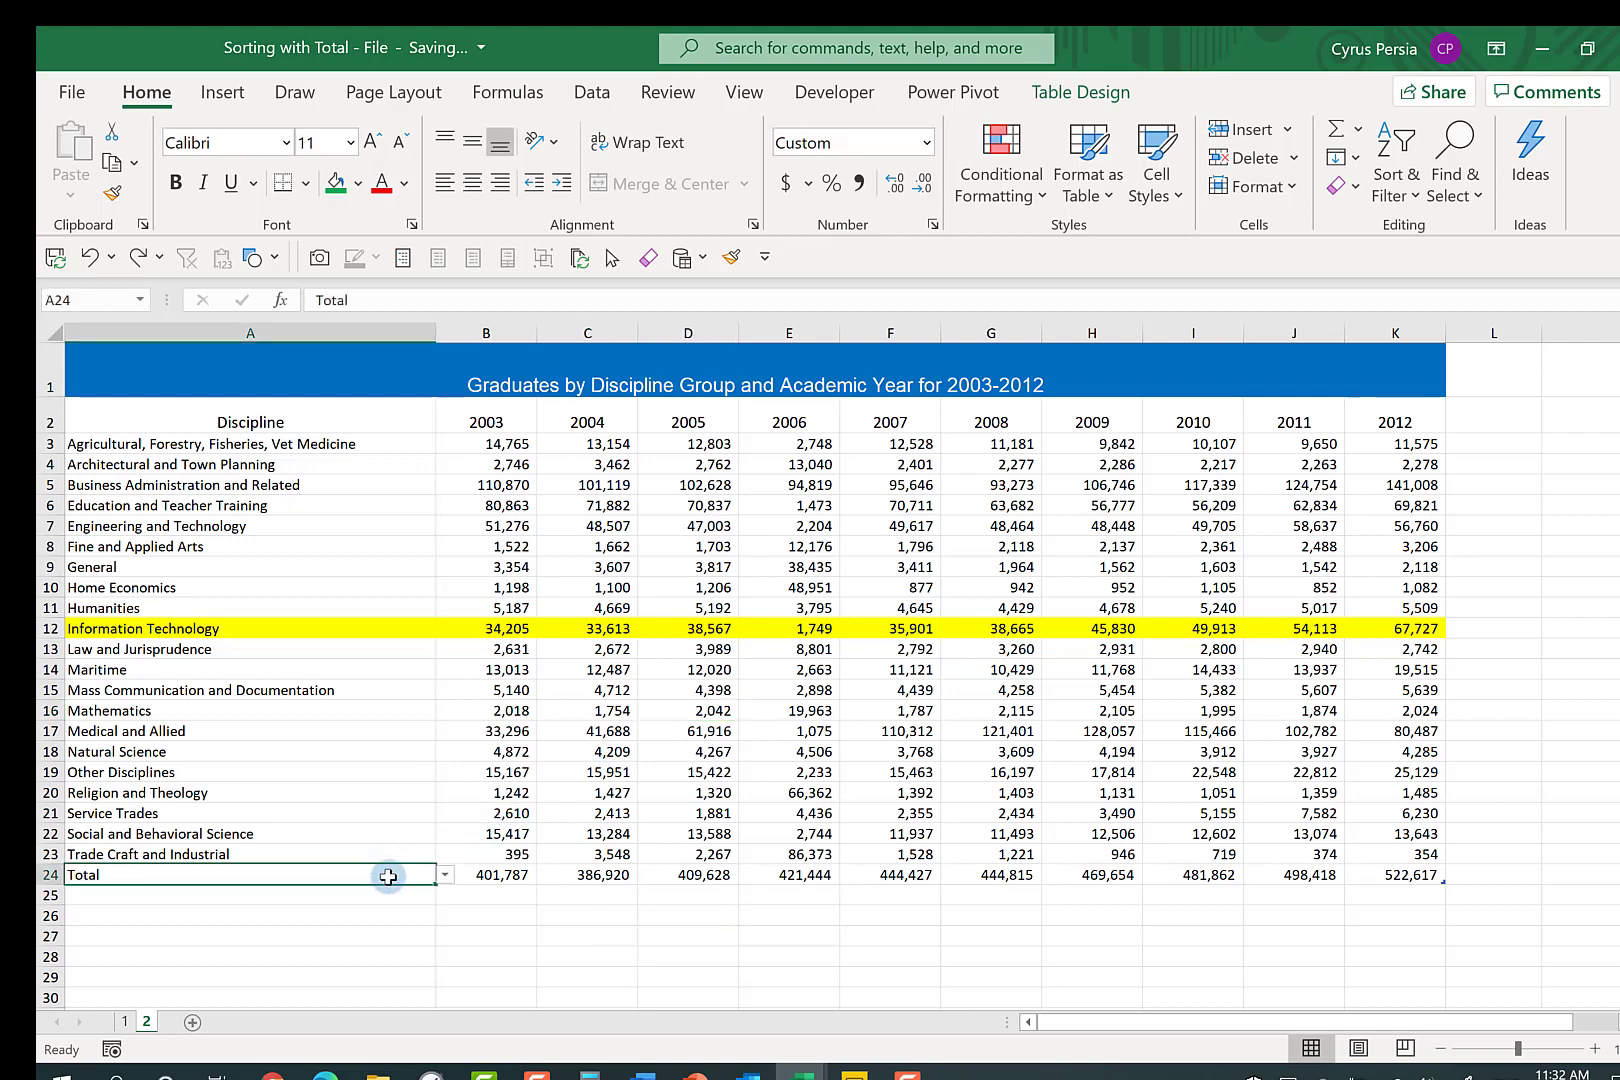
left_click_drag(388, 876, 1386, 882)
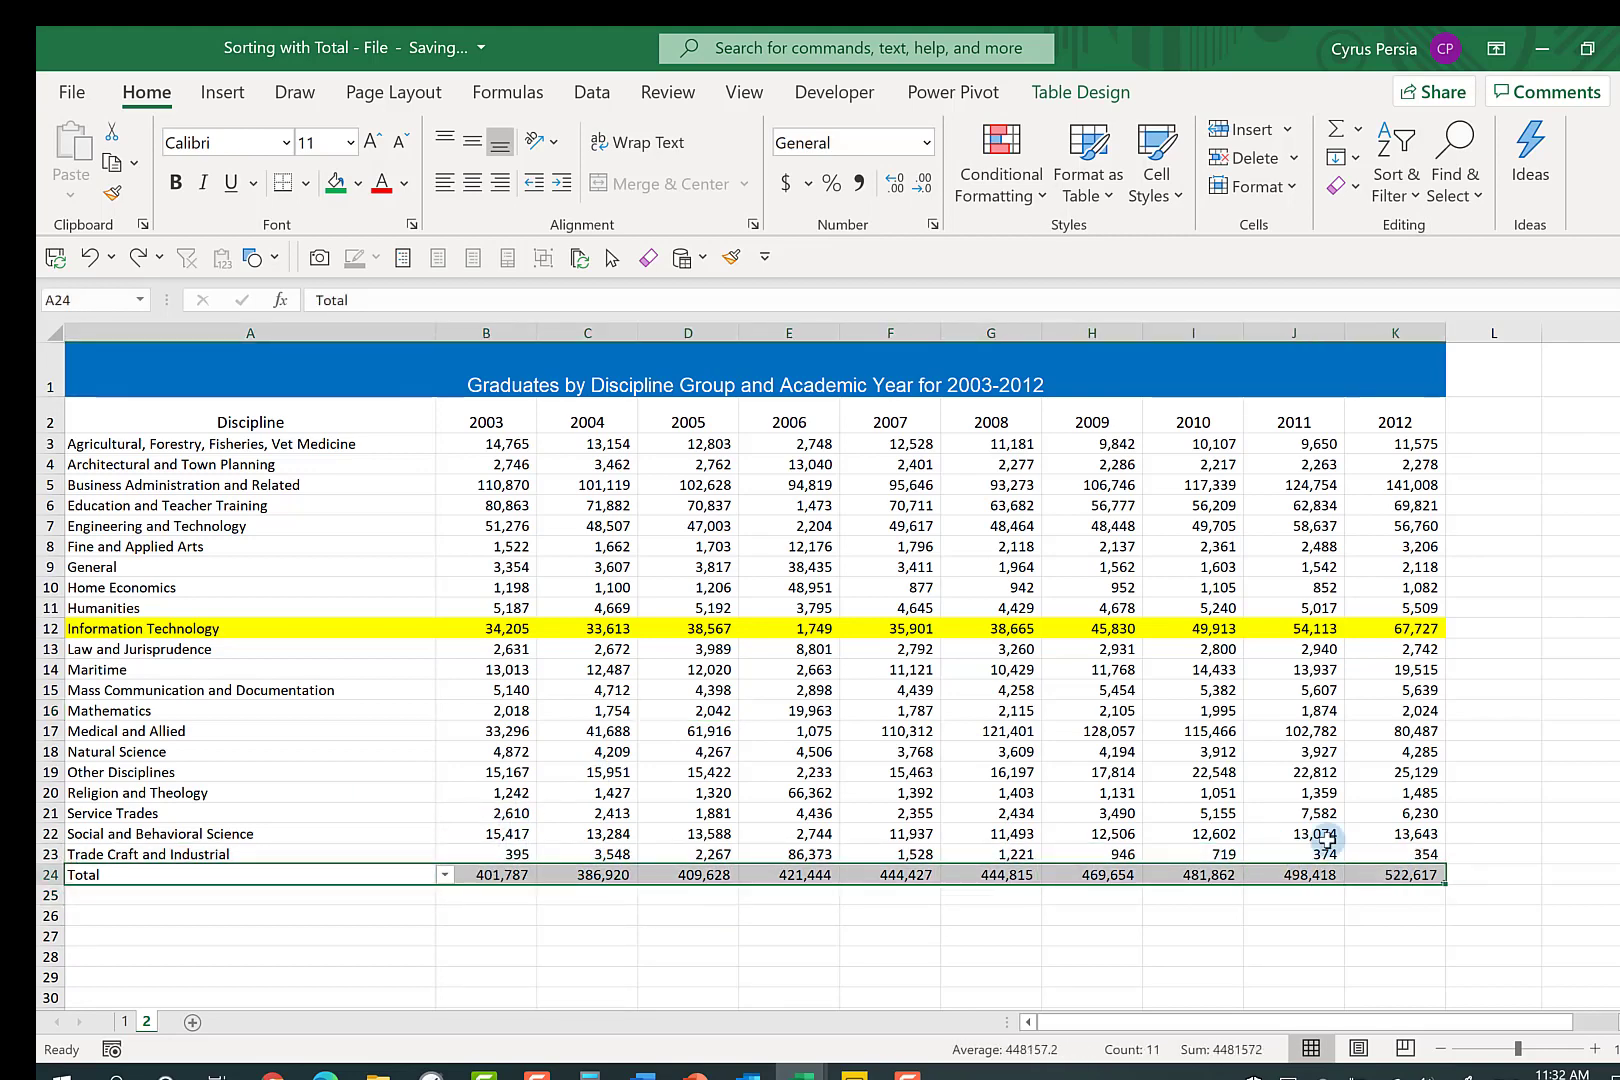
left_click(335, 183)
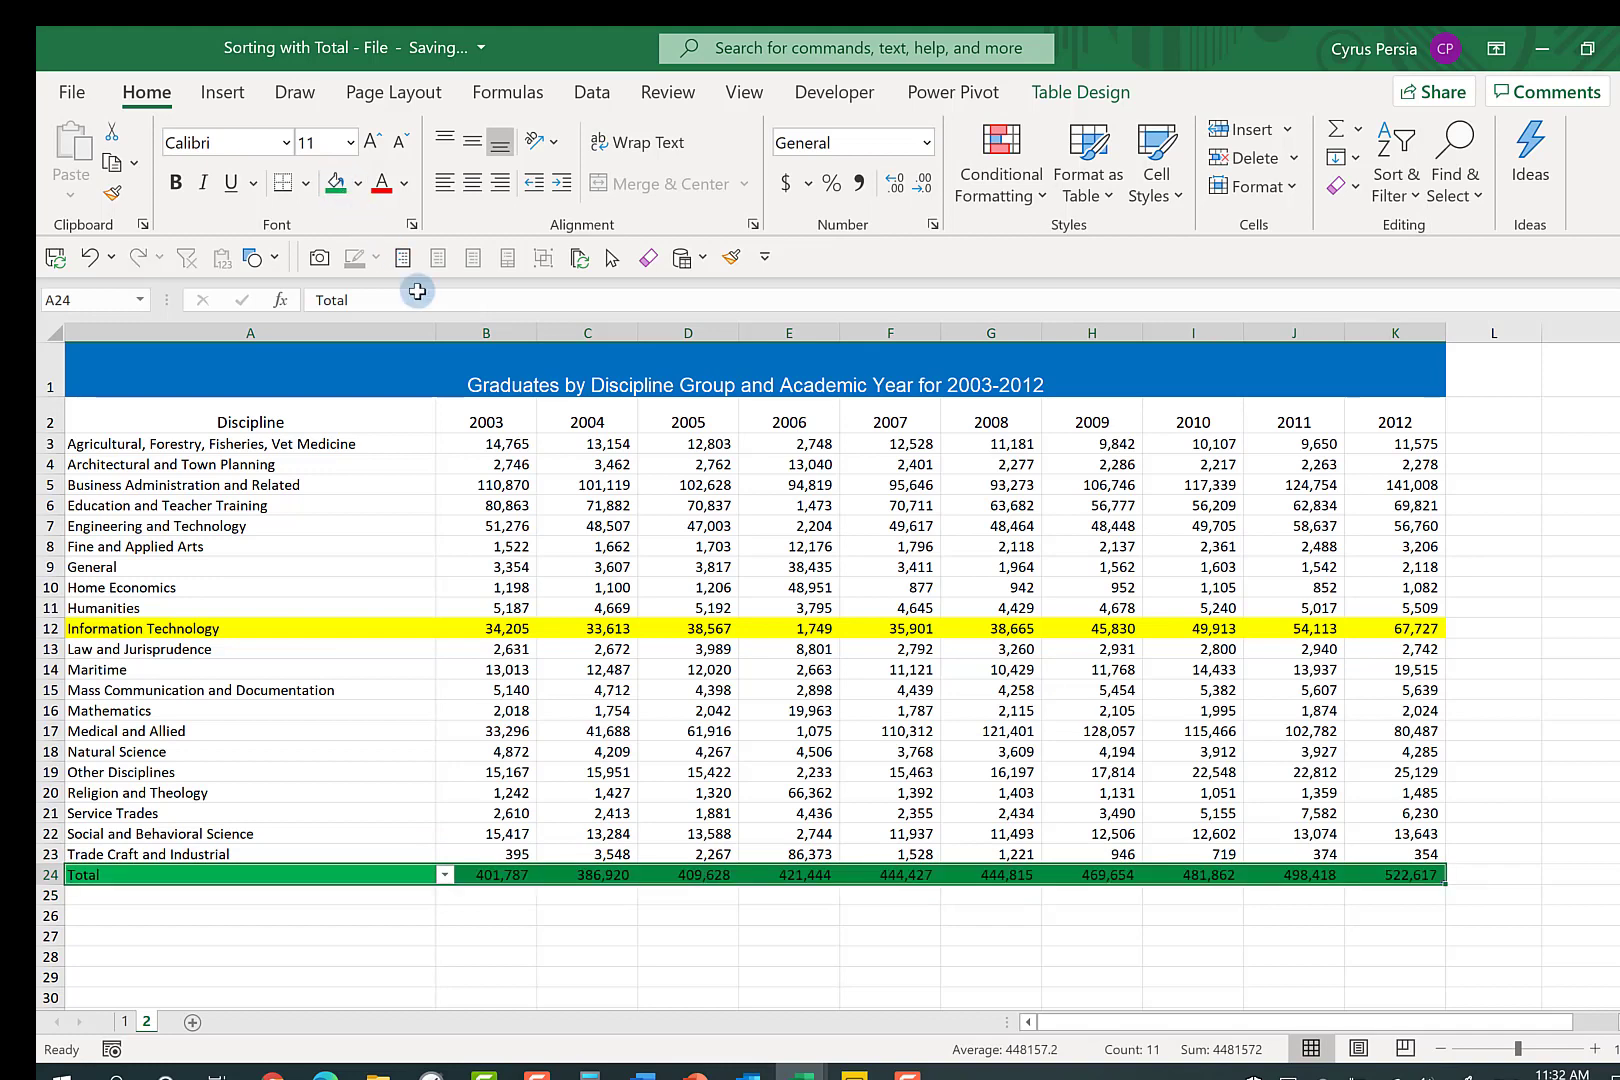
left_click(720, 672)
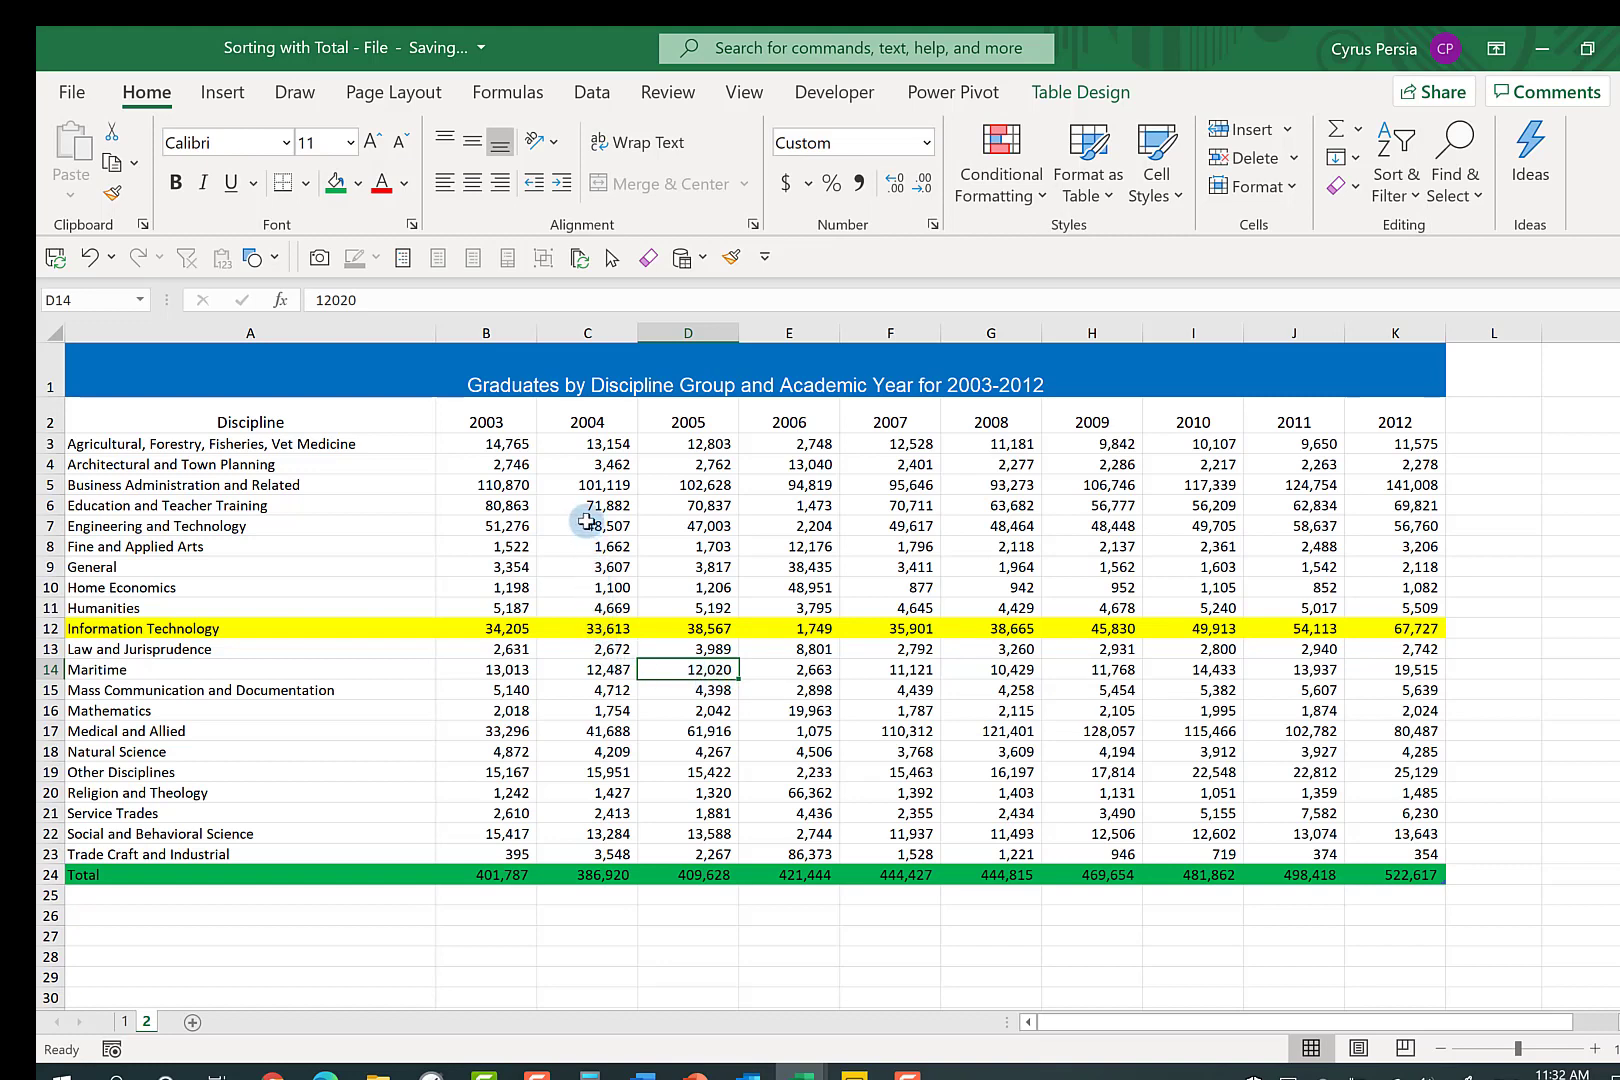
- Sort Table5 by 2005 largest to smallest, with Business Administration (102,628) first
left_click(586, 506)
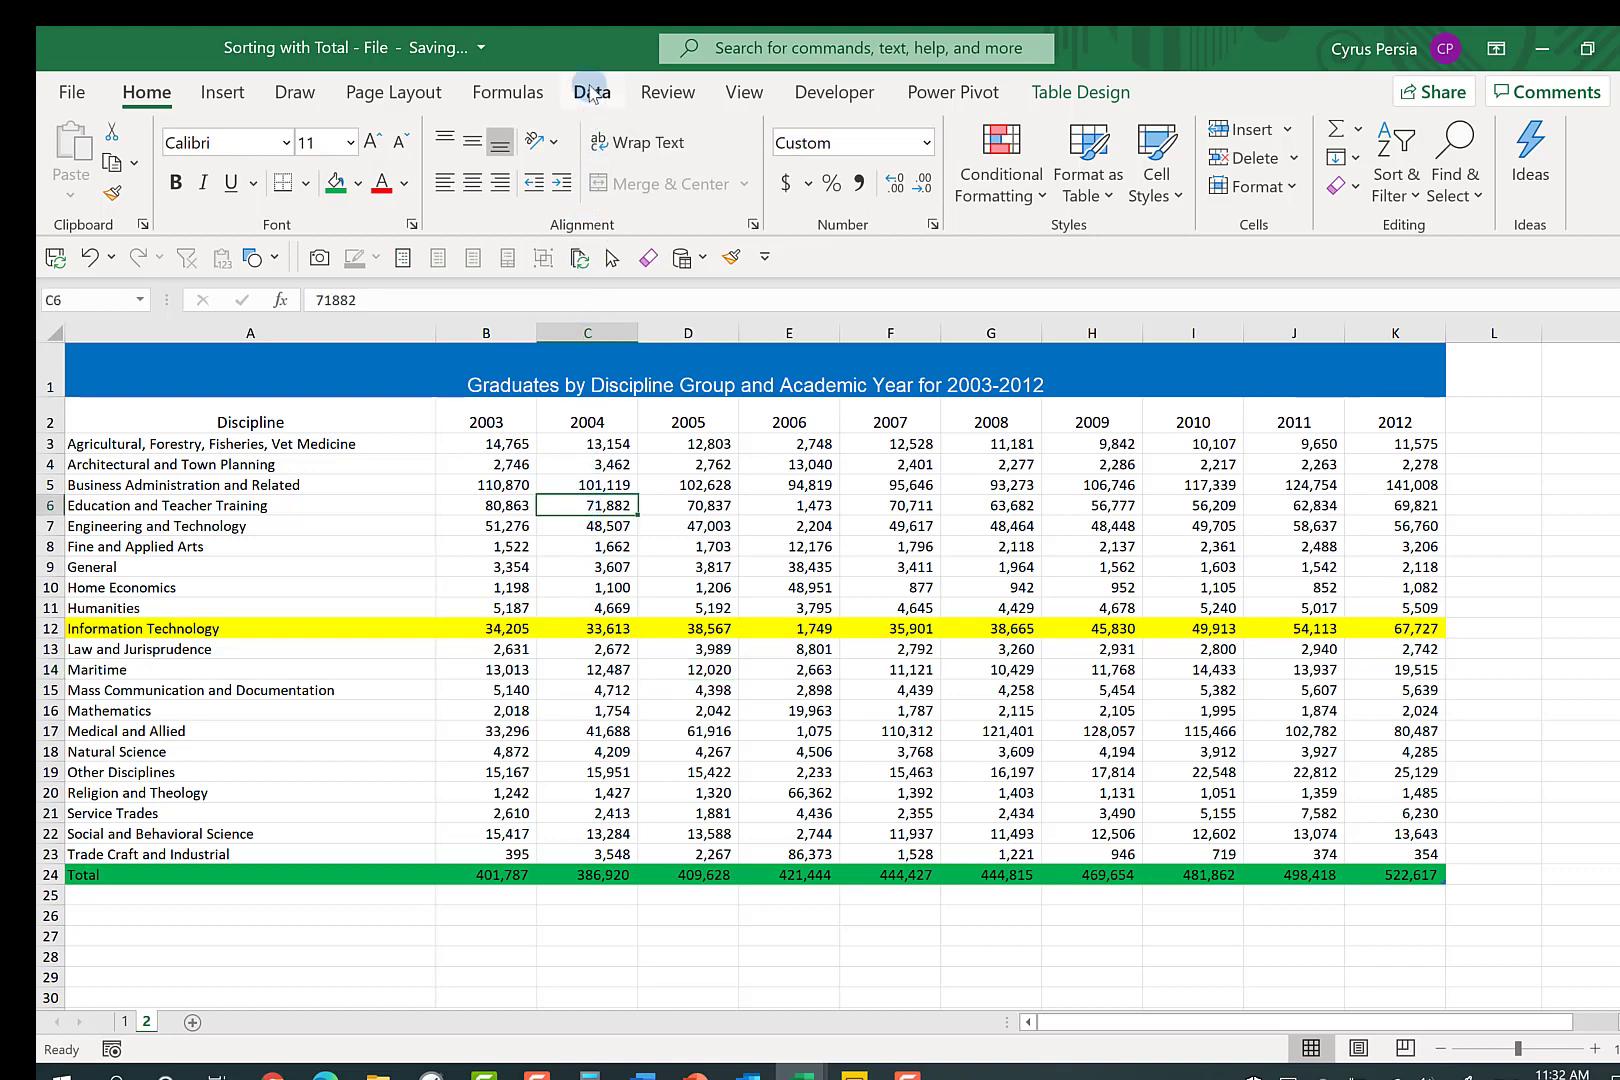
left_click(590, 90)
left_click(985, 507)
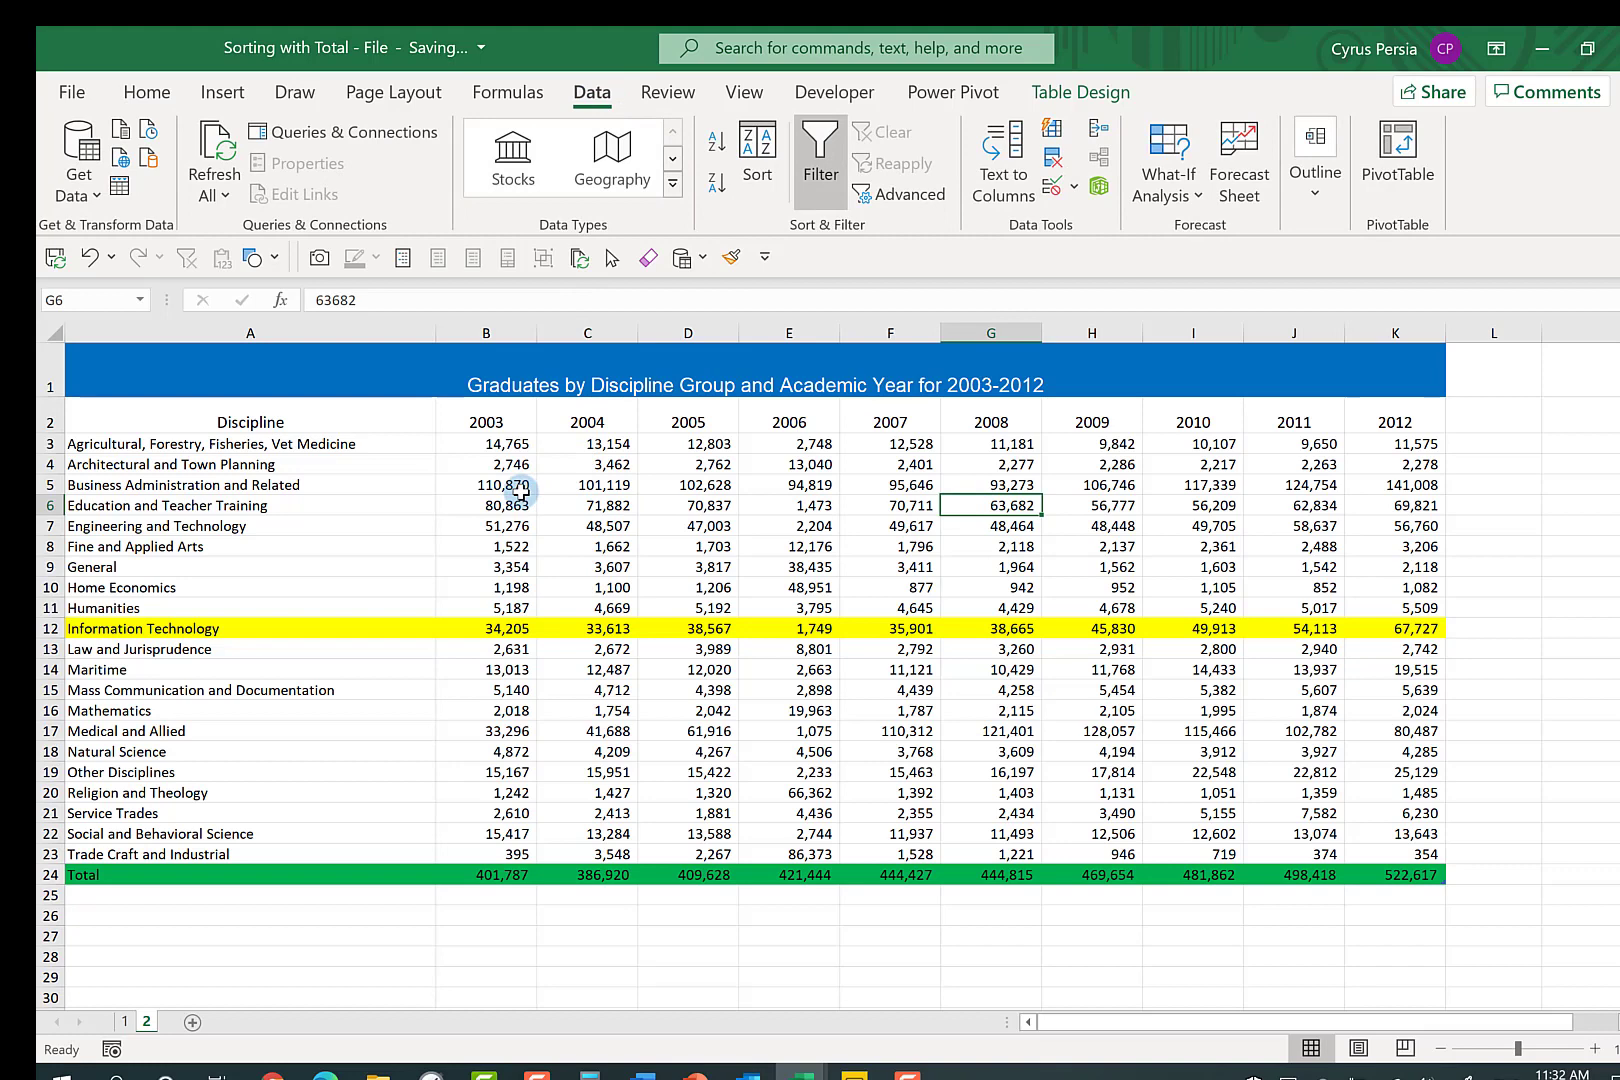
left_click(695, 466)
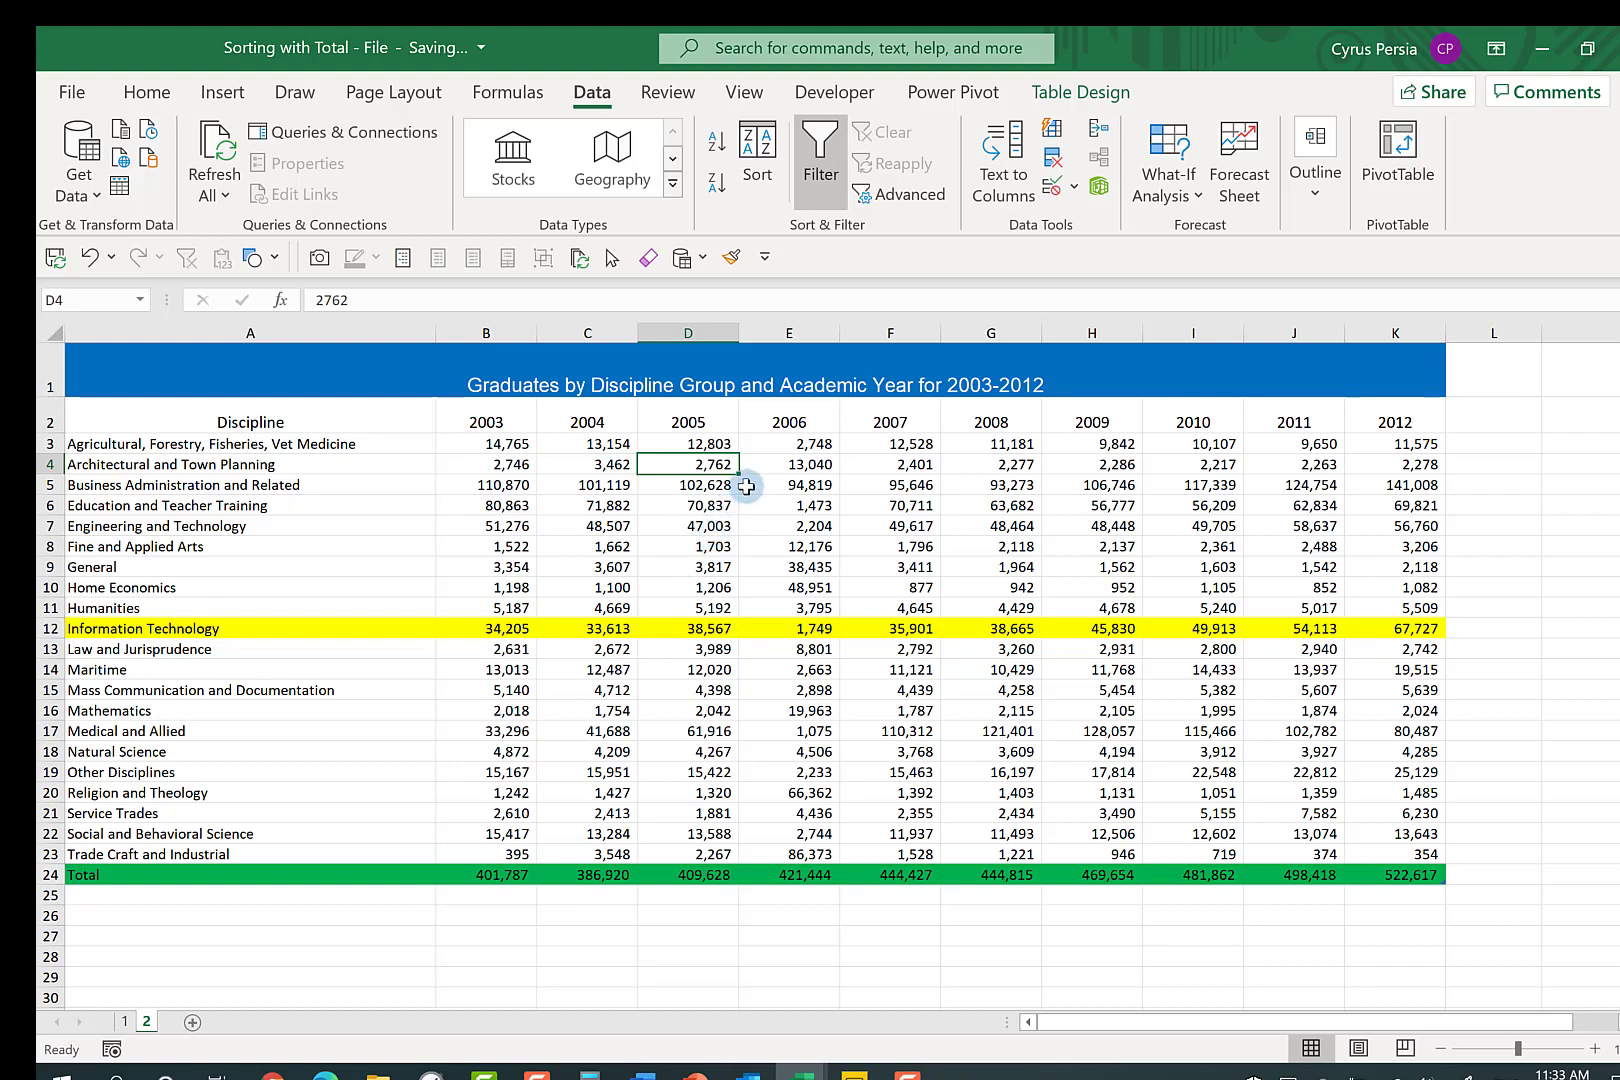
left_click(716, 183)
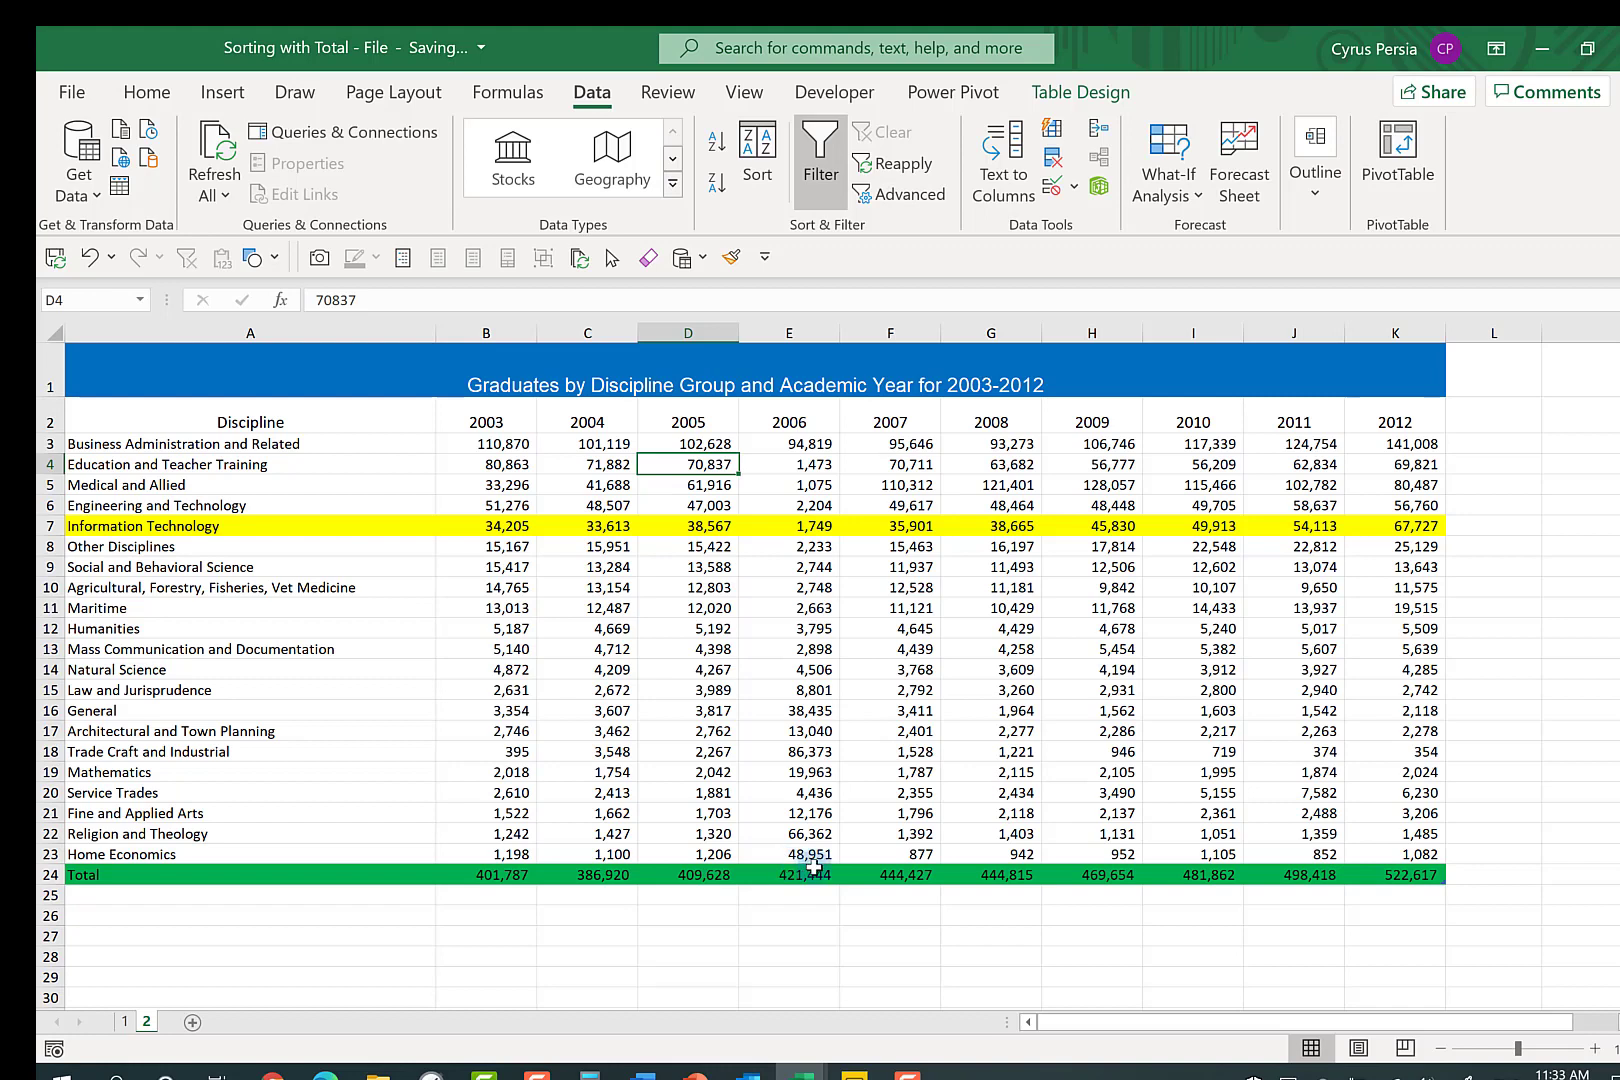
- Sort Table5 by 2010 ascending, Trade Craft and Industrial (719) first, Total still last
left_click(719, 148)
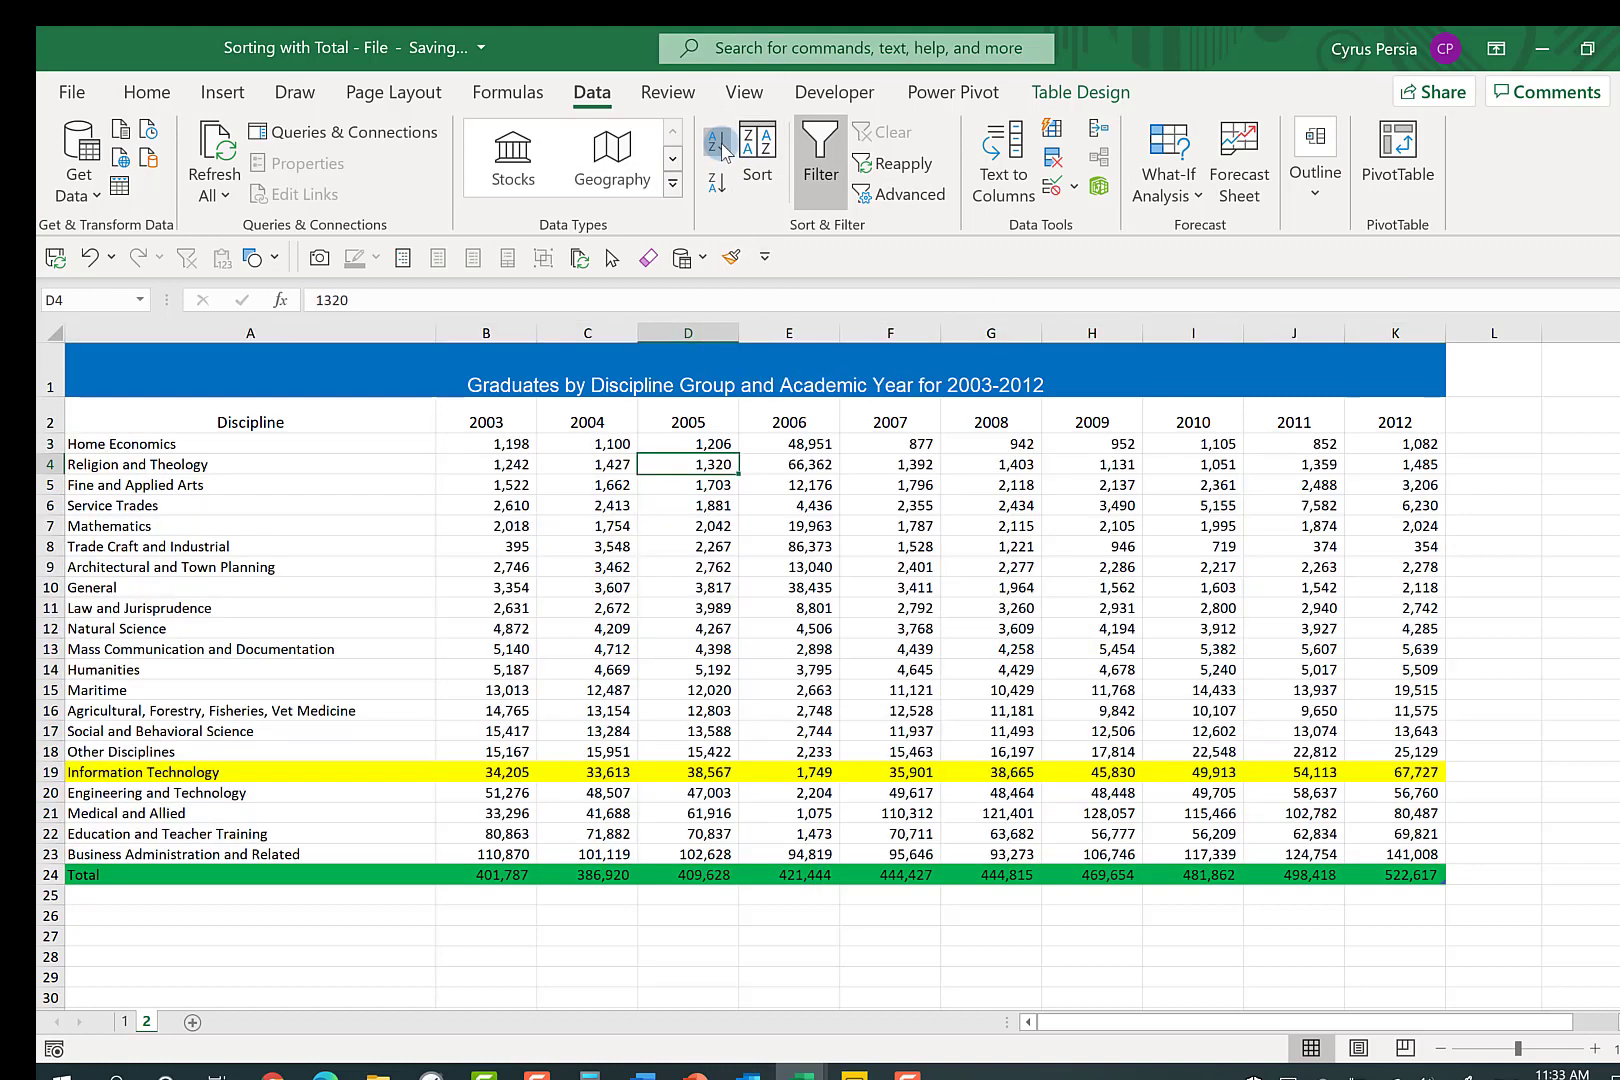
left_click(1200, 467)
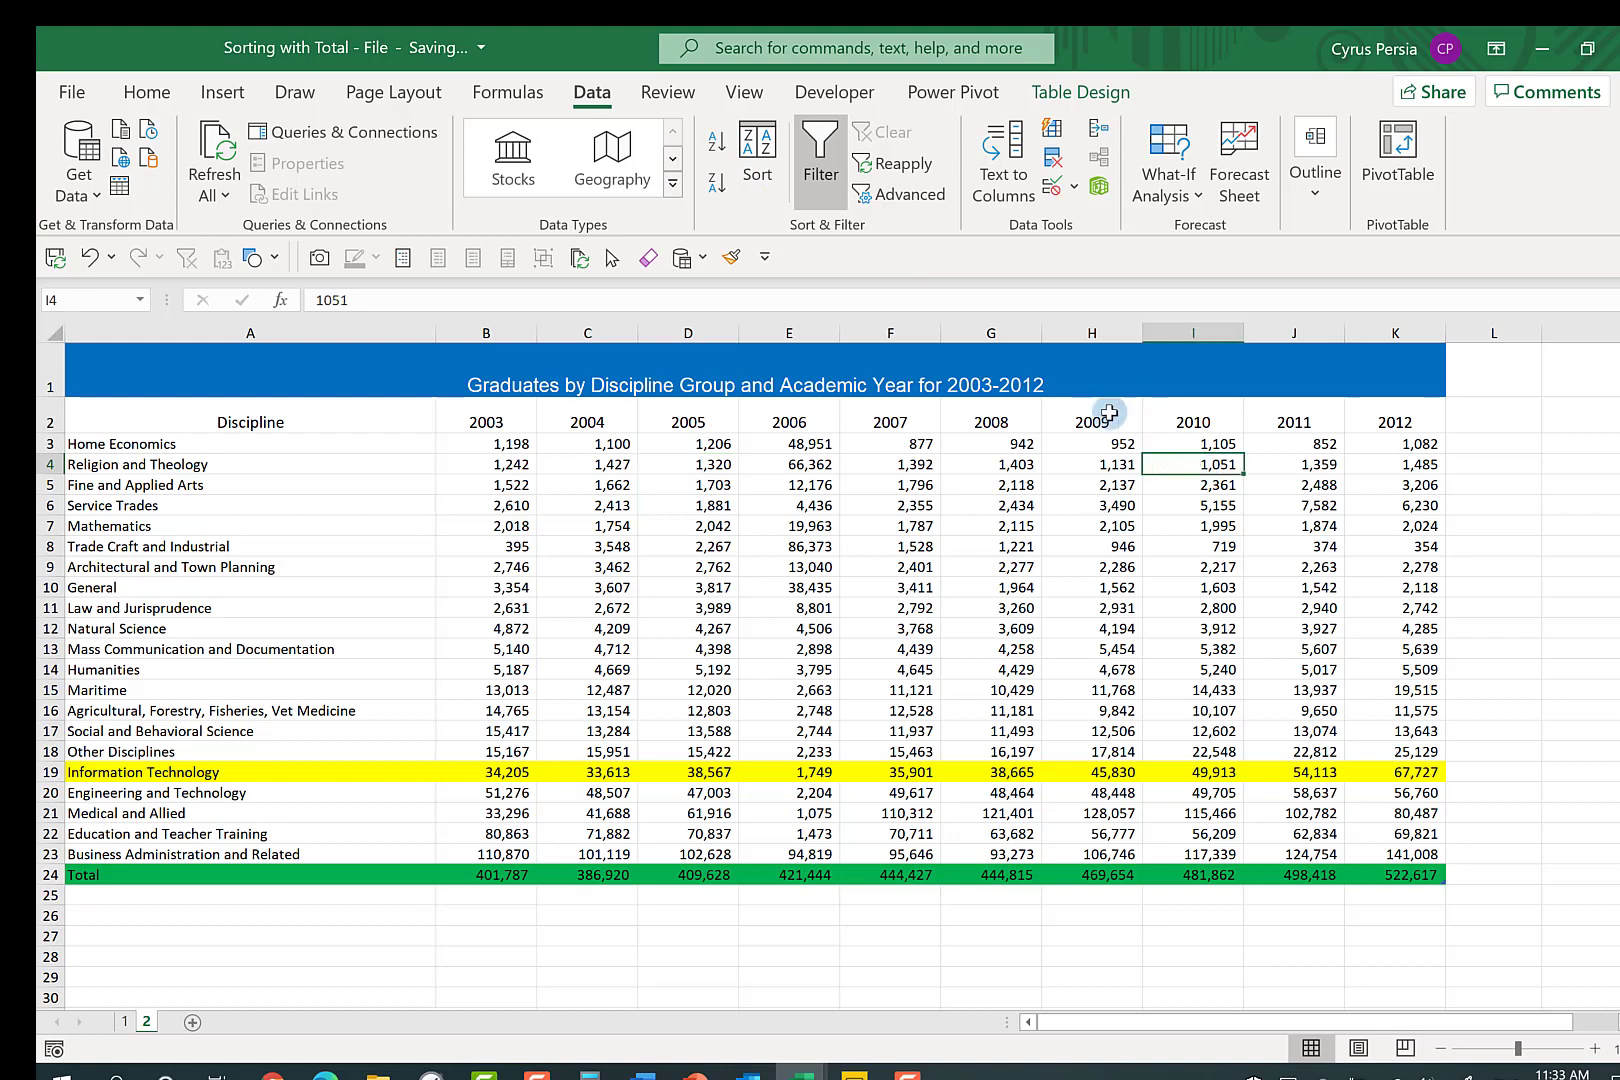
left_click(714, 175)
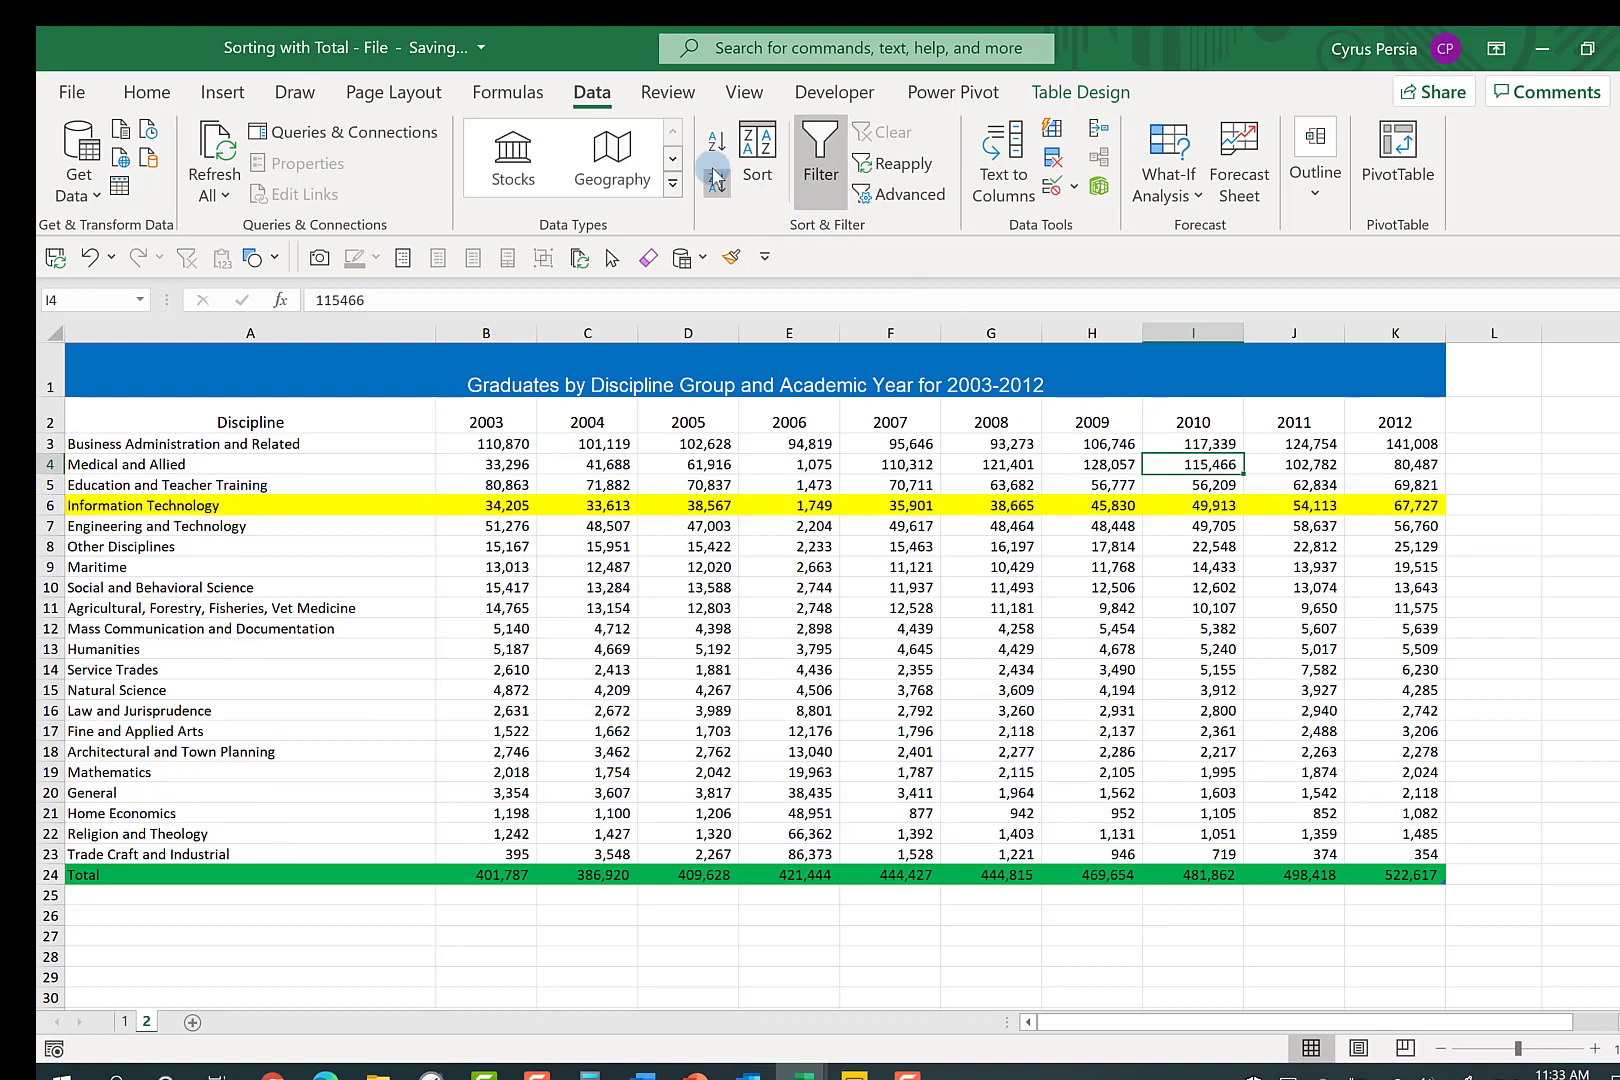
left_click(720, 146)
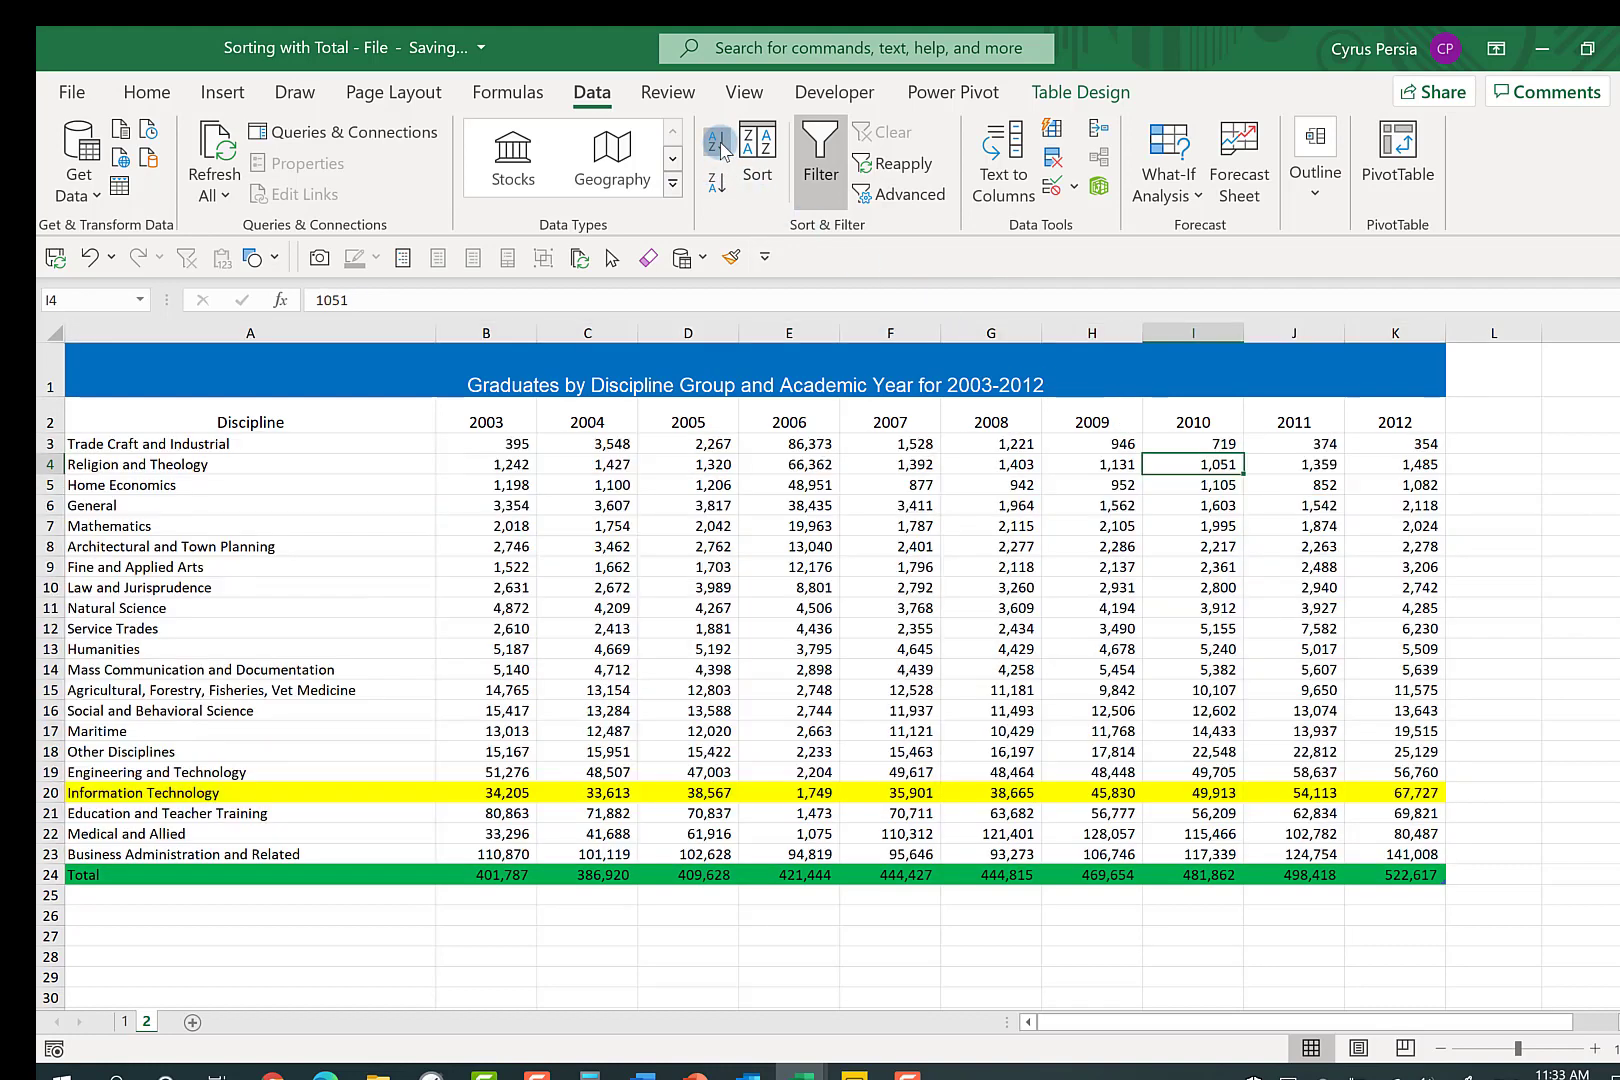
left_click(1116, 570)
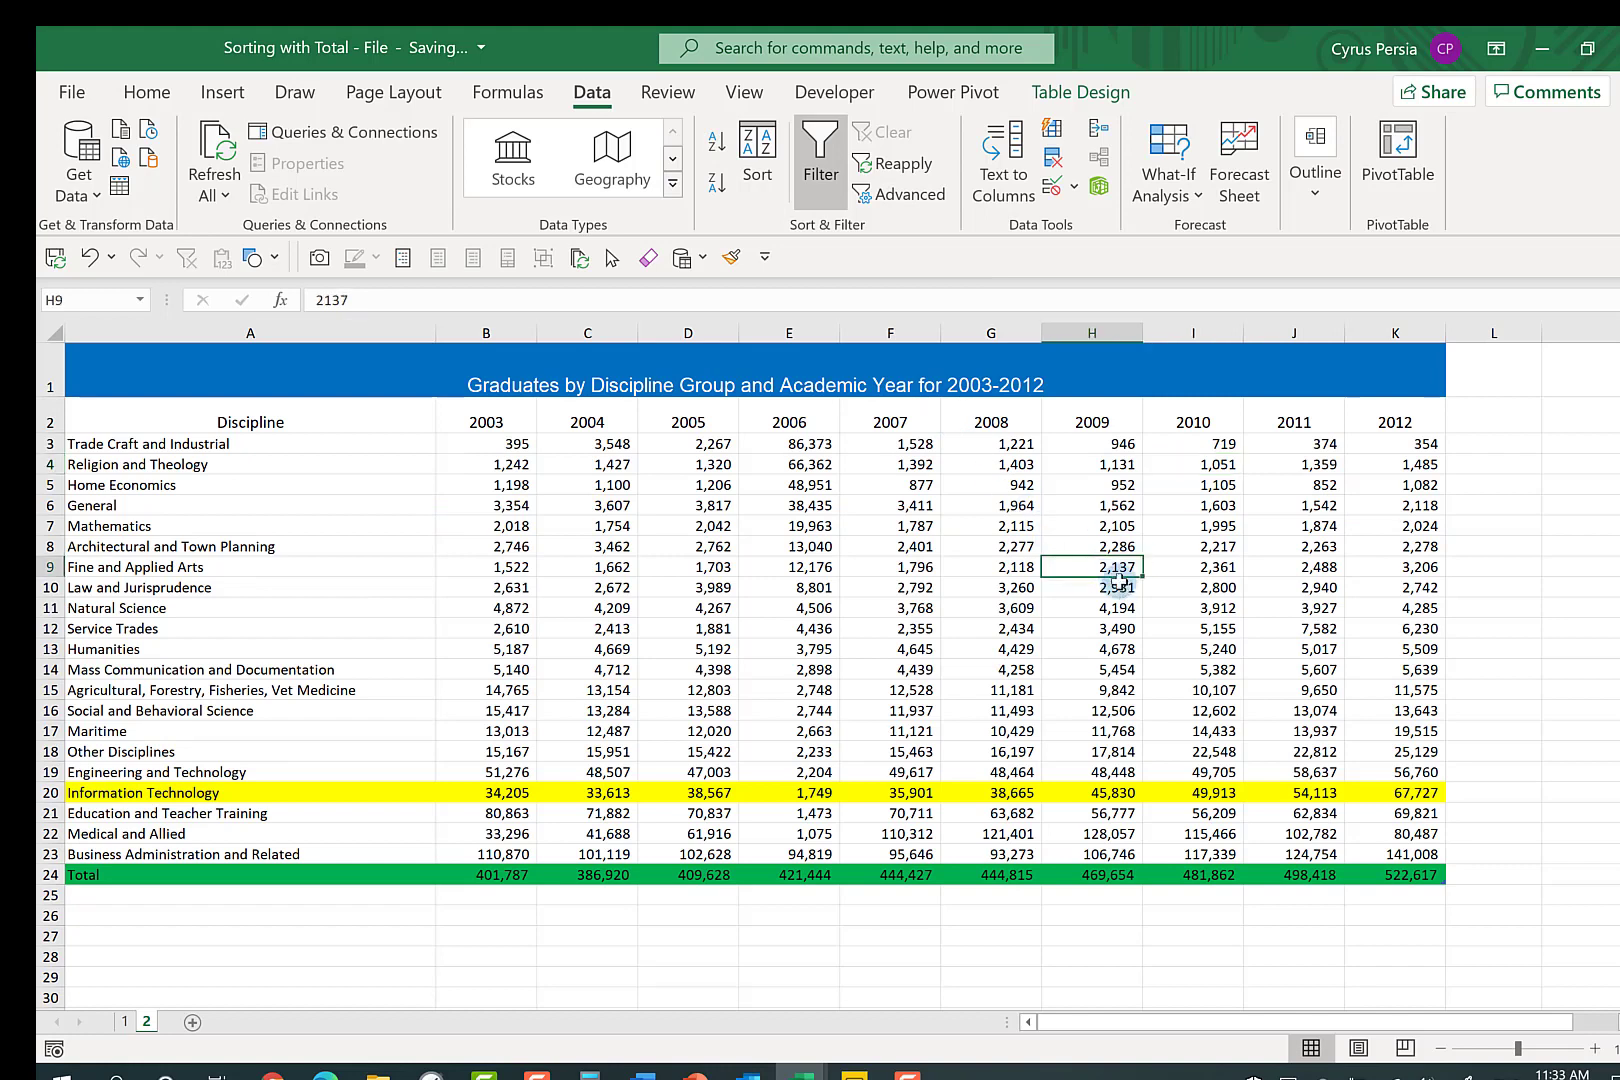